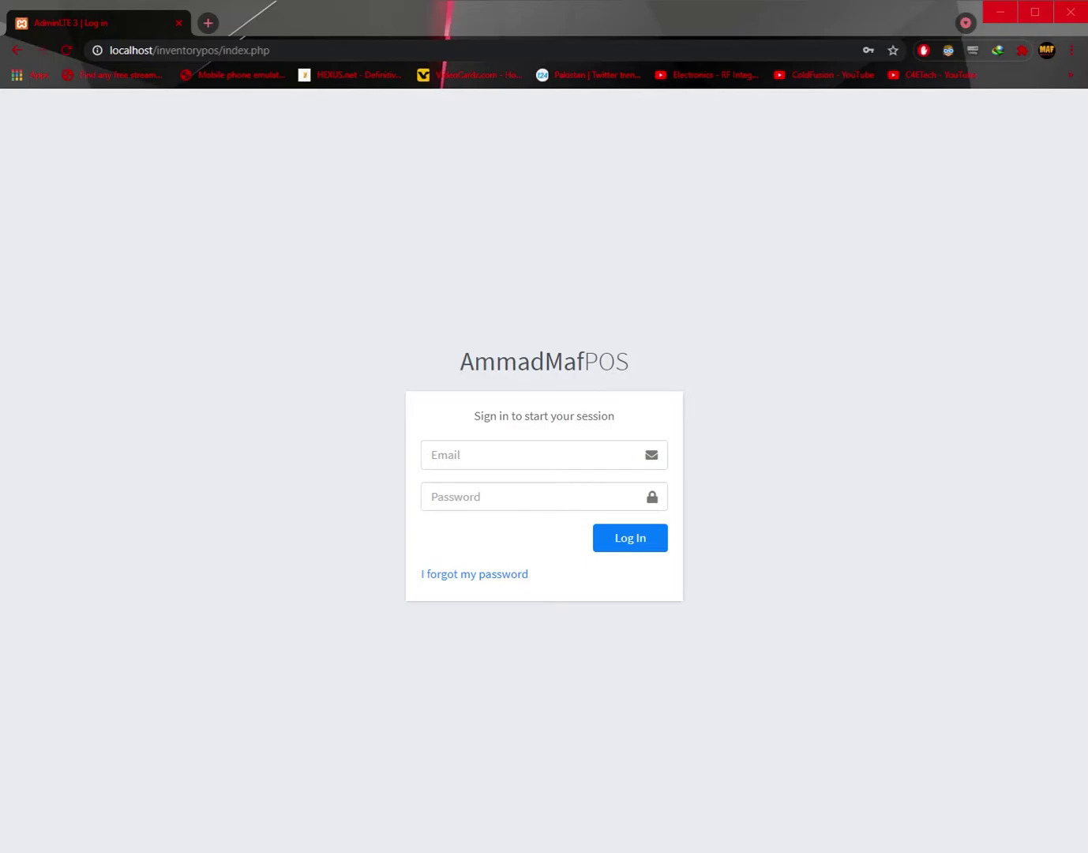
Step: Log in as admin with the autofilled saved email and a newly entered password
left_click(340, 610)
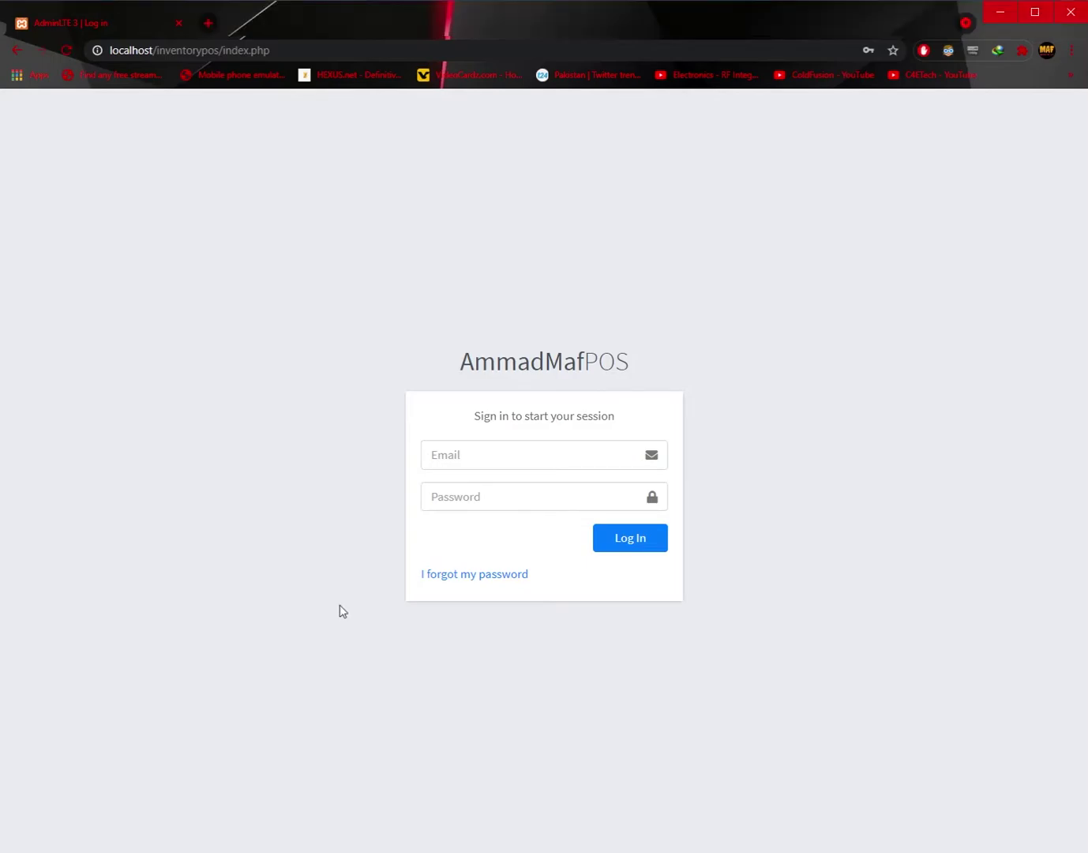
left_click(499, 583)
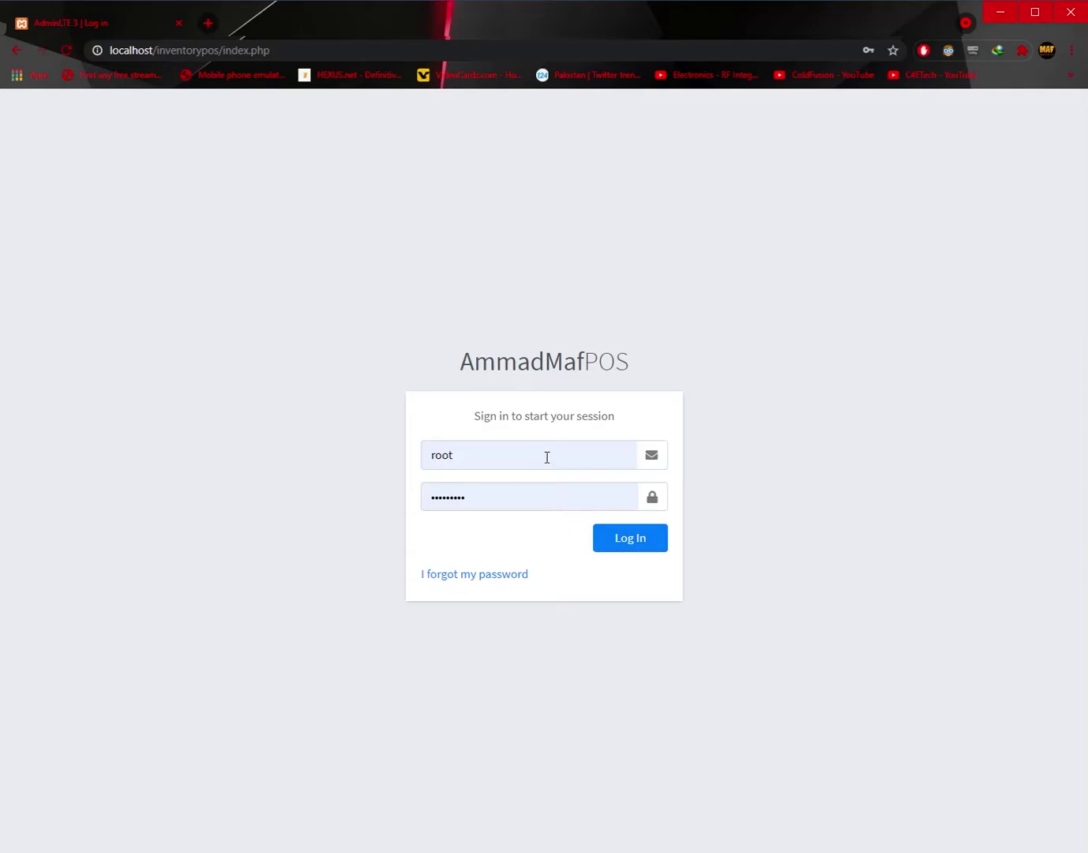
left_click_drag(567, 452, 388, 456)
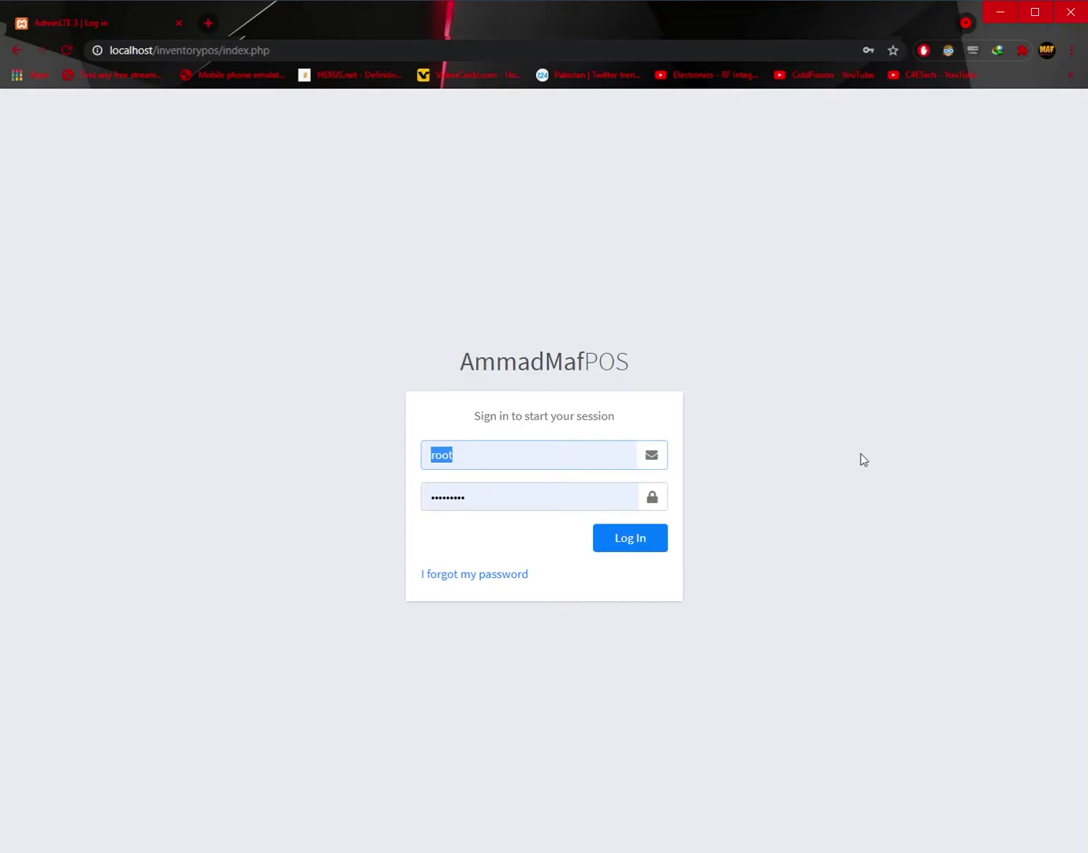
type("a")
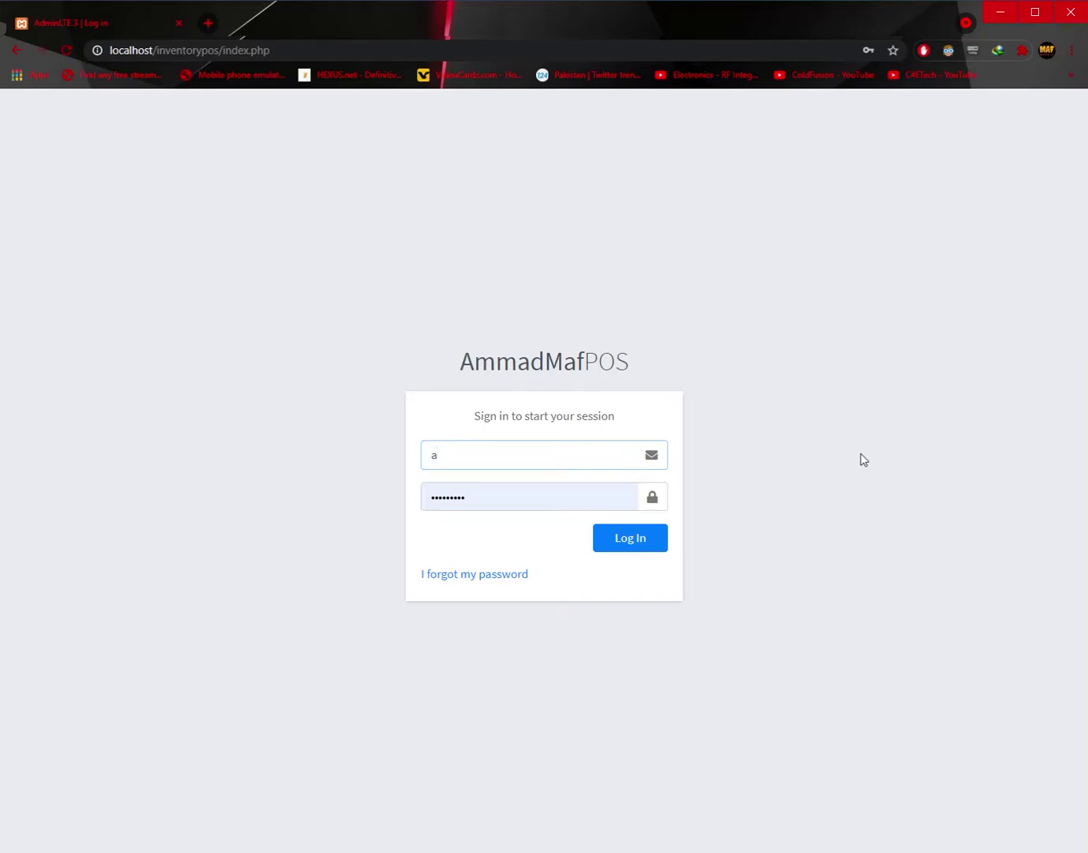
left_click(609, 491)
left_click_drag(524, 497, 406, 510)
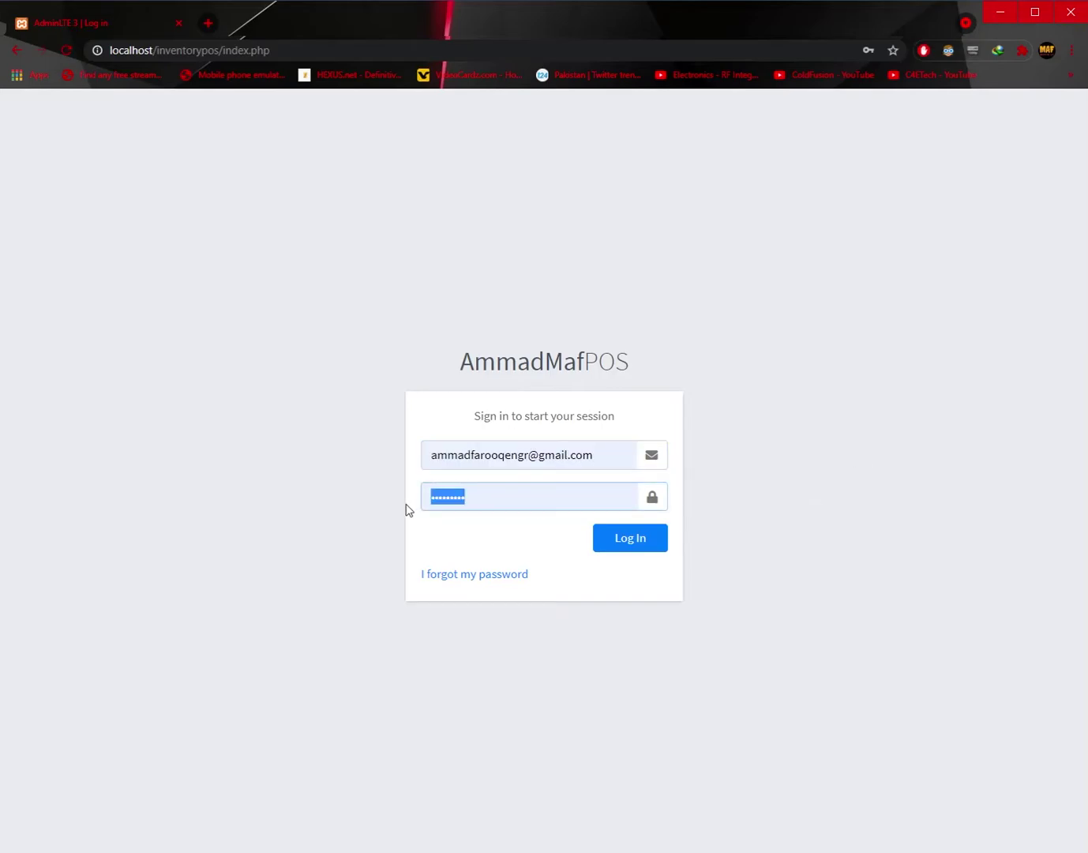
type("•••")
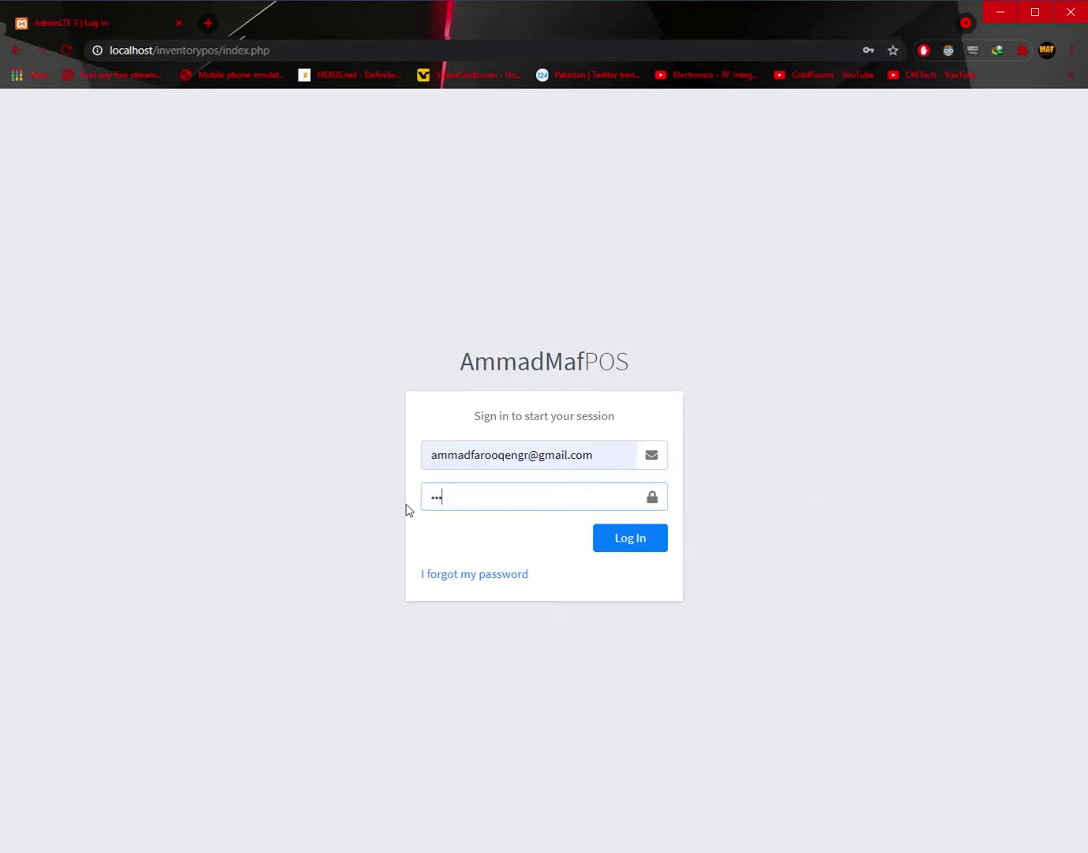
left_click(629, 543)
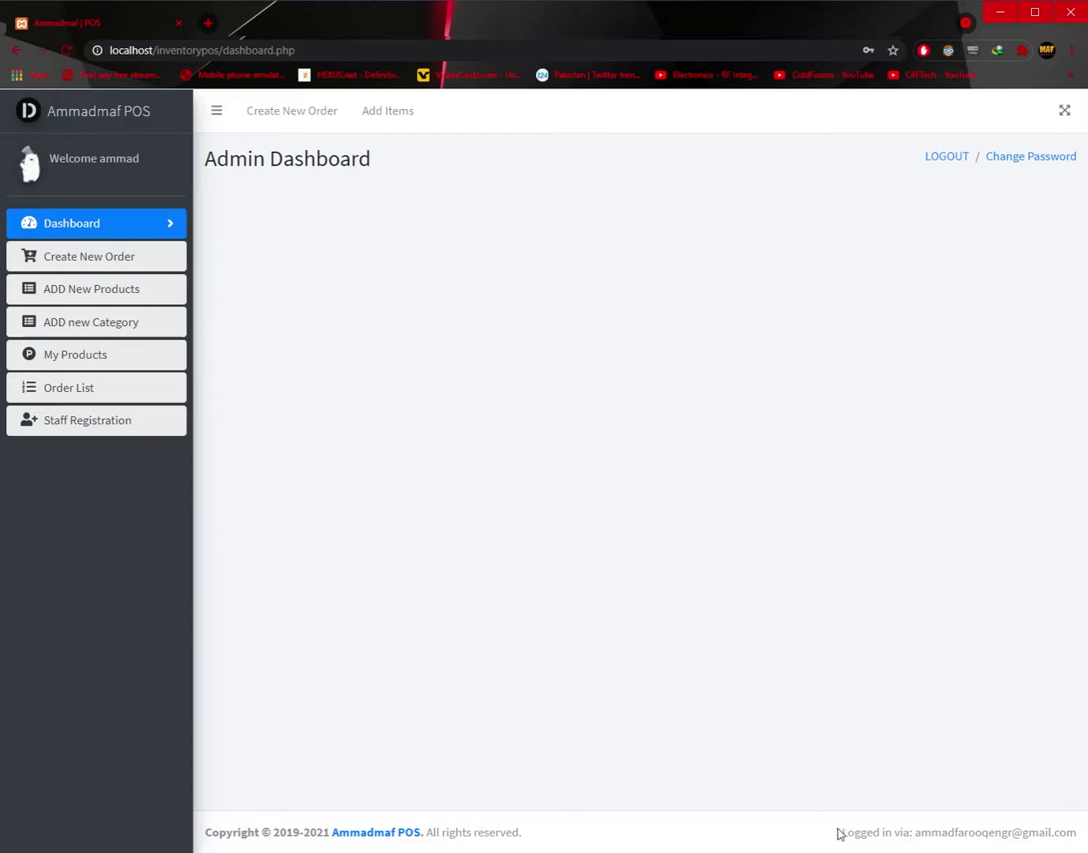
Step: Check the footer's logged-in line, then switch the dashboard to full screen and back
mouse_move(838, 833)
left_mouse_down()
mouse_move(892, 823)
mouse_move(827, 827)
left_mouse_up()
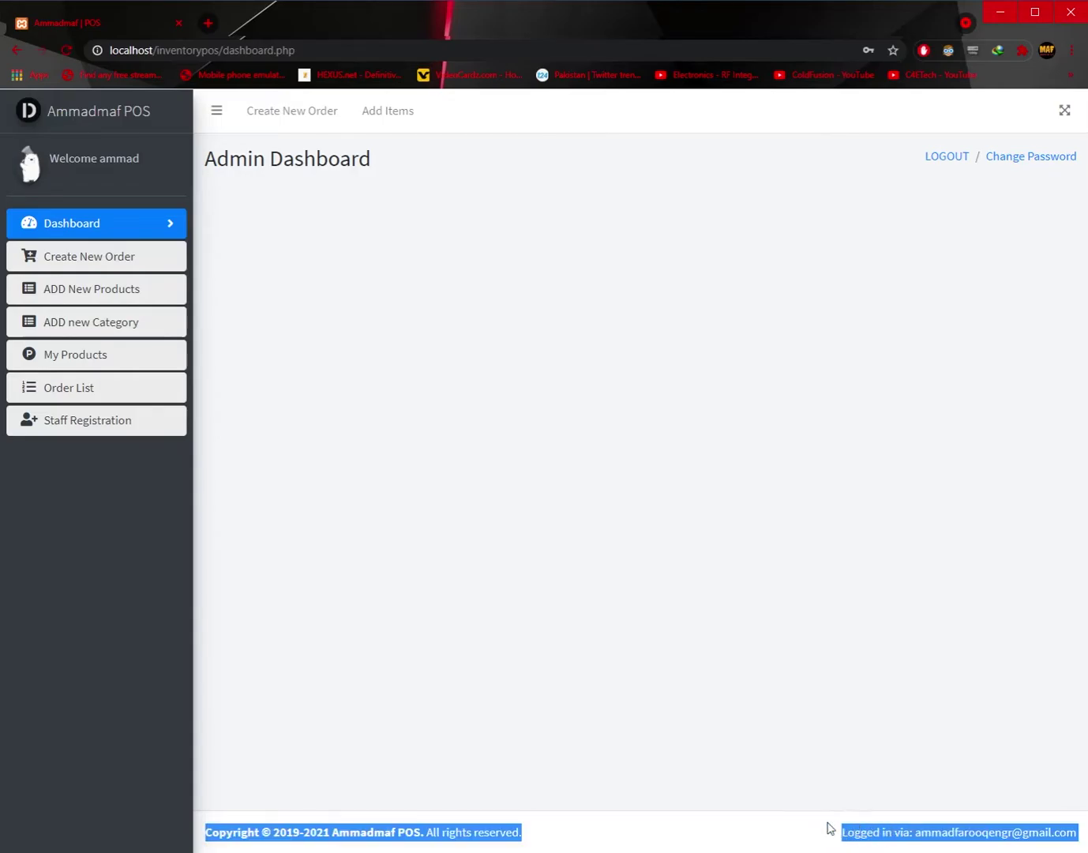
left_click(846, 829)
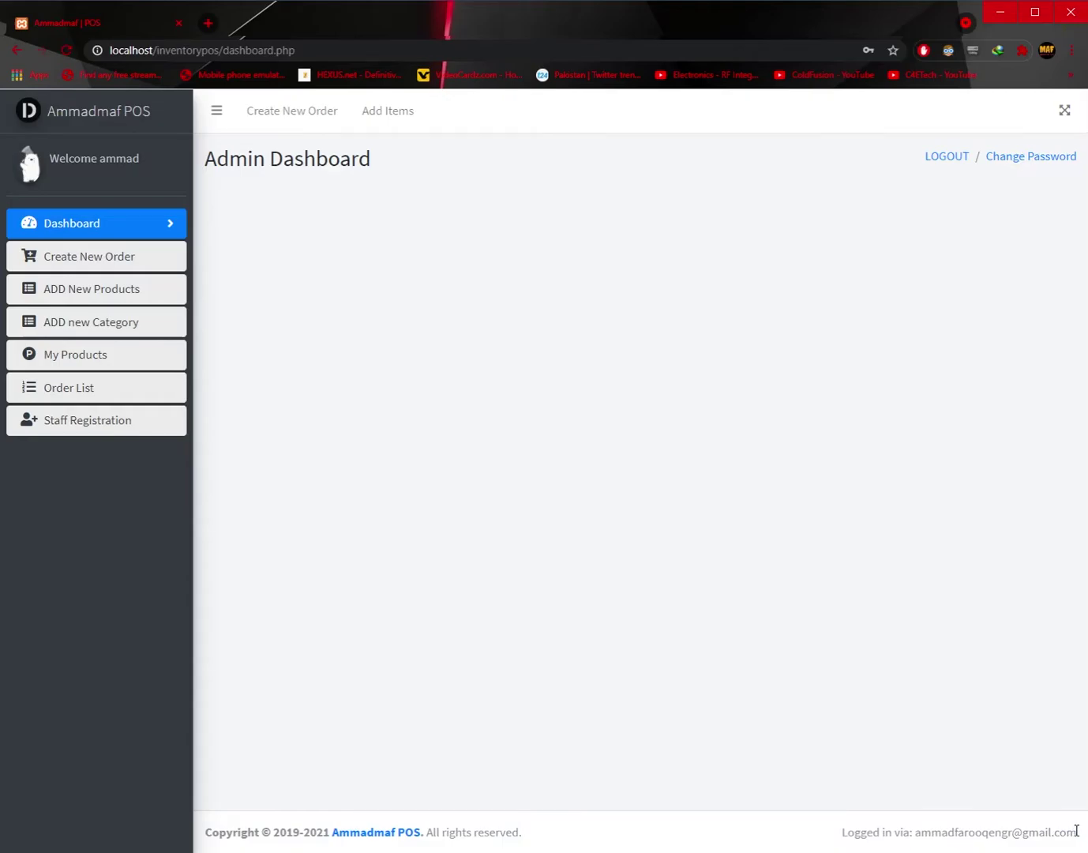
left_click_drag(1078, 828, 842, 832)
left_click(811, 825)
left_click(1065, 110)
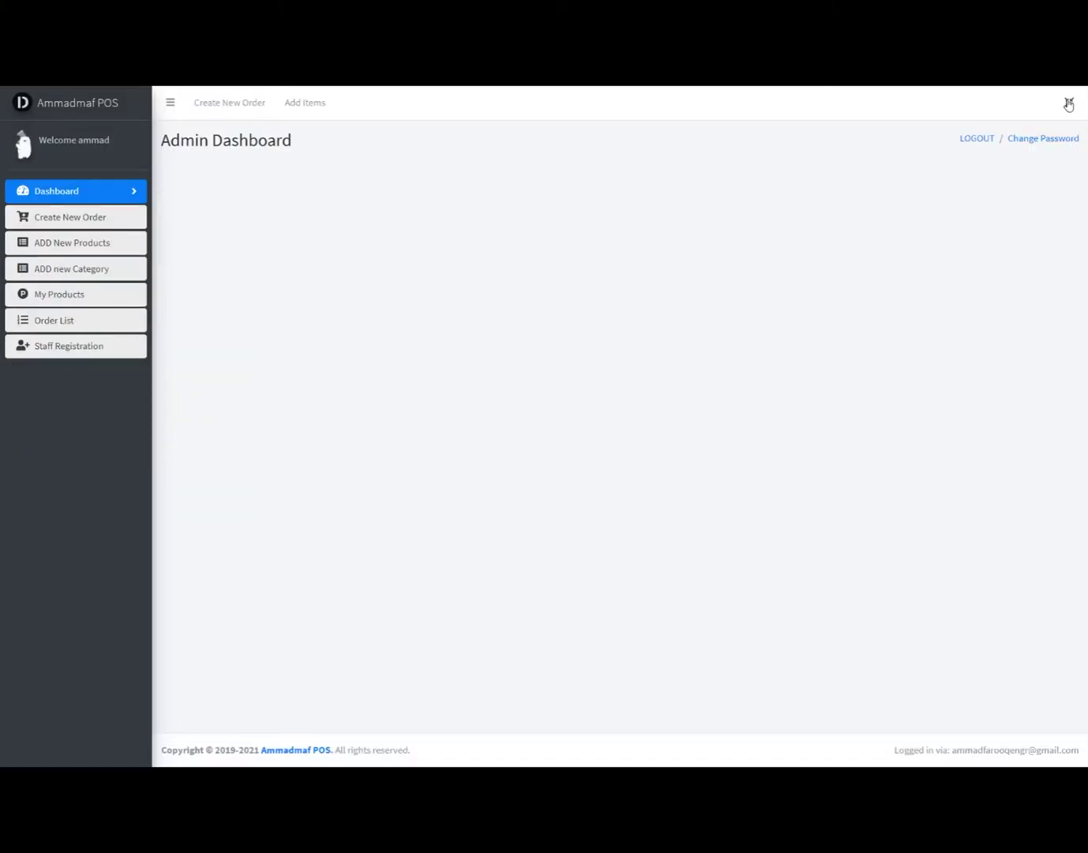
left_click(1069, 102)
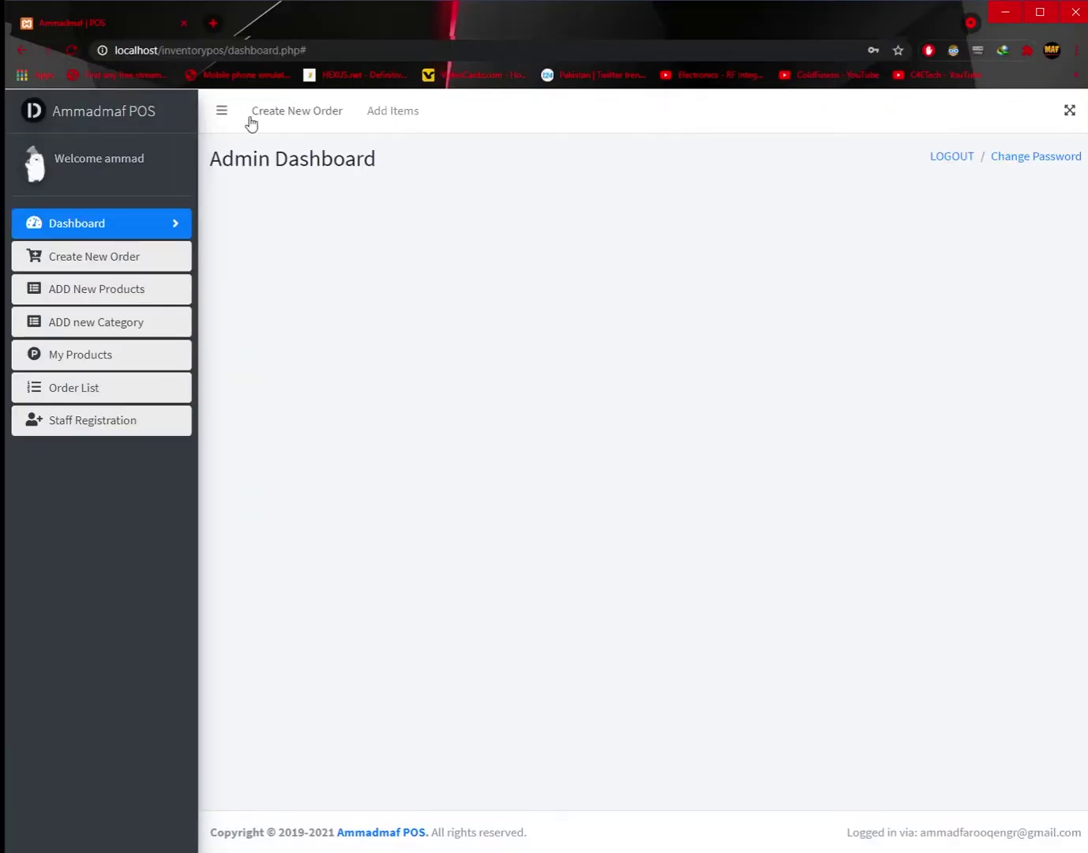
Step: Collapse the sidebar and open Order List showing the 130 and 220 orders
left_click(222, 111)
left_click(111, 388)
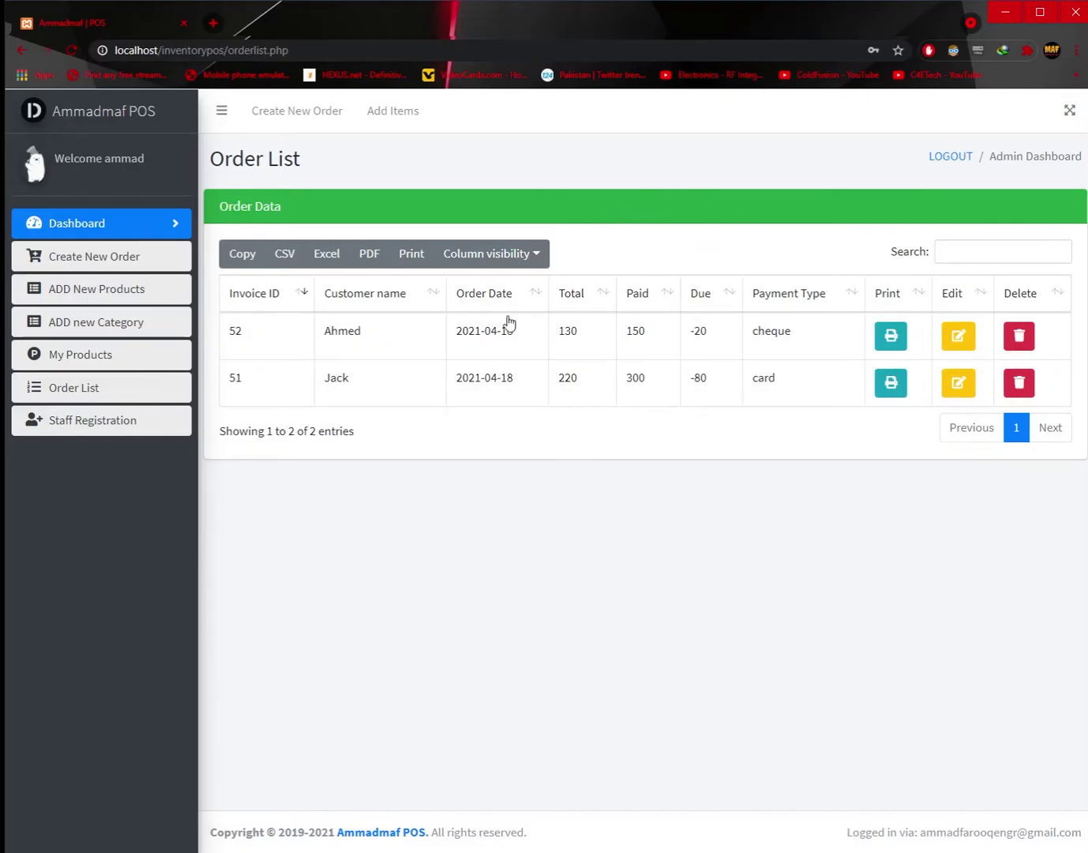
Step: Go through the sidebar pages to the Categories page listing Beverages (36)
left_click(116, 295)
left_click(124, 259)
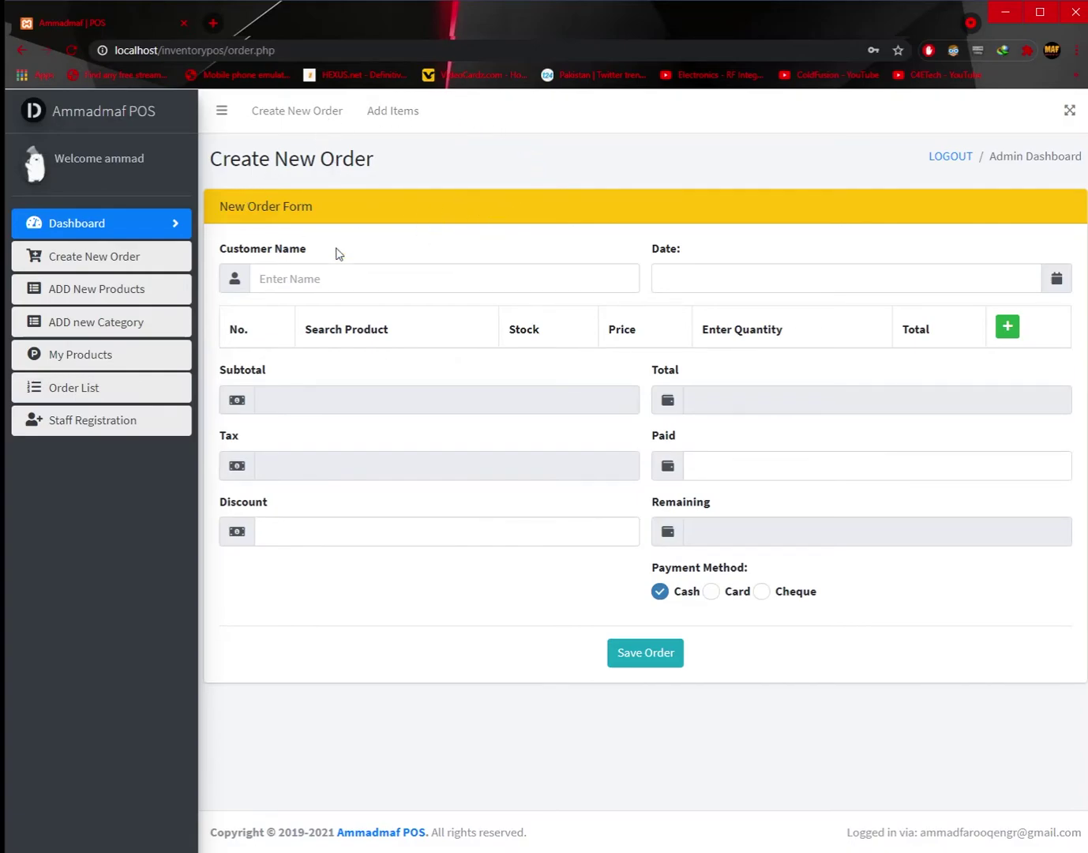
left_click(108, 320)
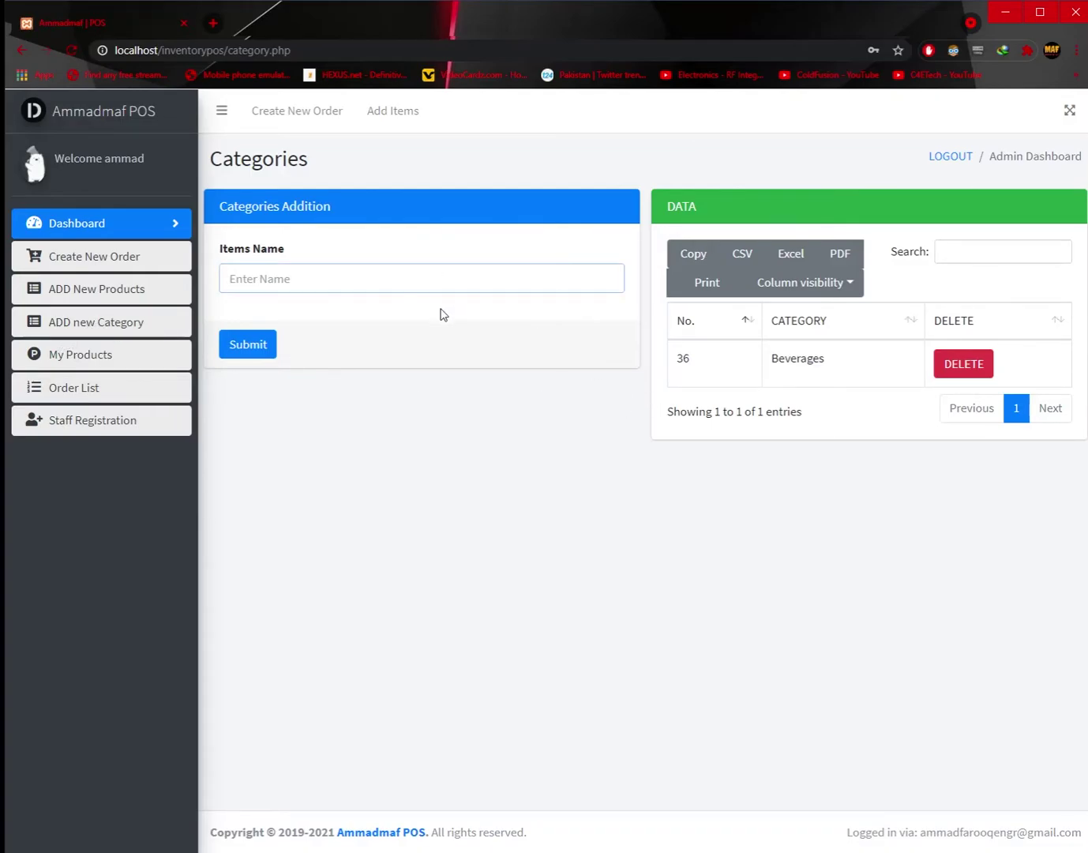
Step: Submit a new category named 'Potato chips'
type("Potato chips")
left_click(230, 343)
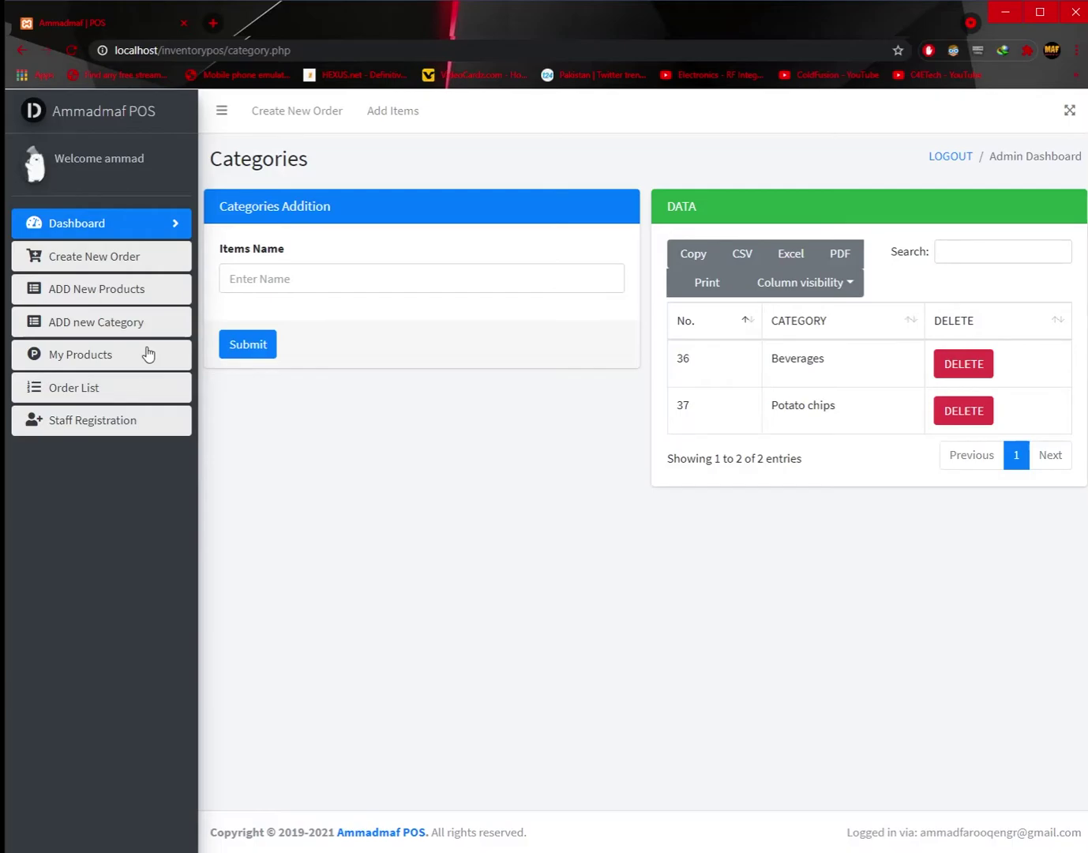
Step: Start a new product named 'Lays' in the Potato chips category
left_click(92, 295)
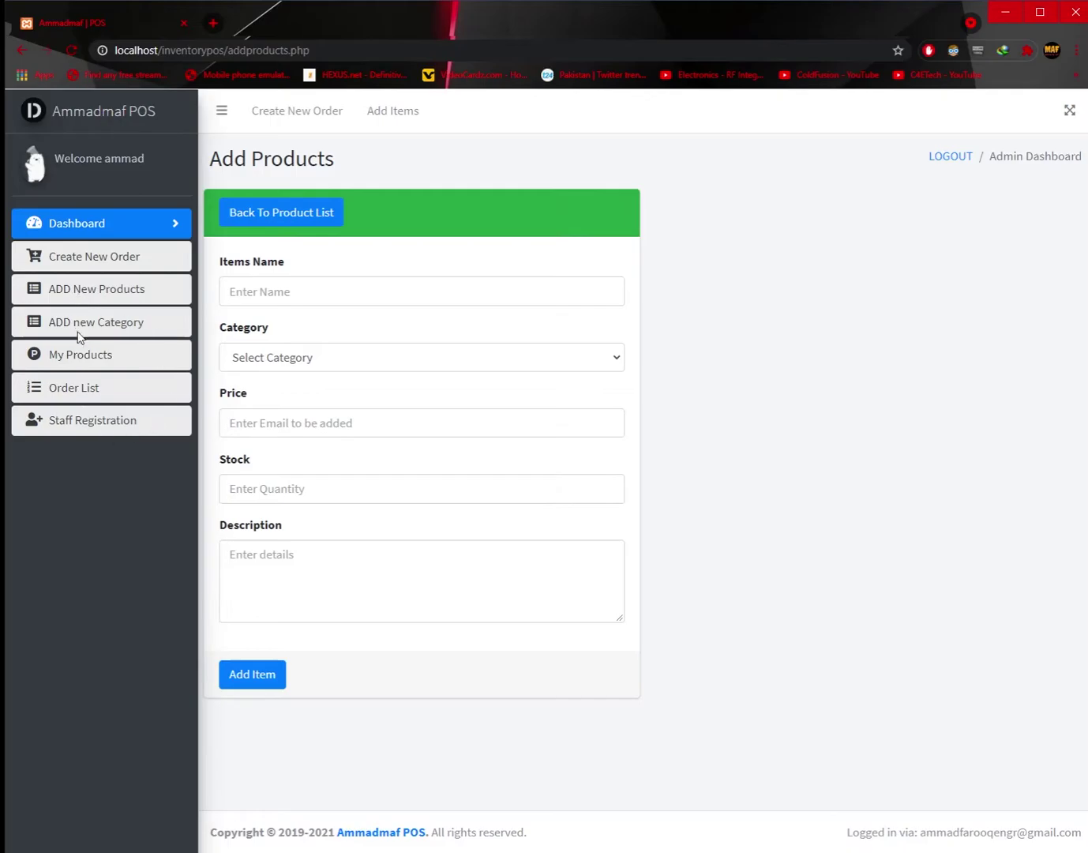
left_click(324, 291)
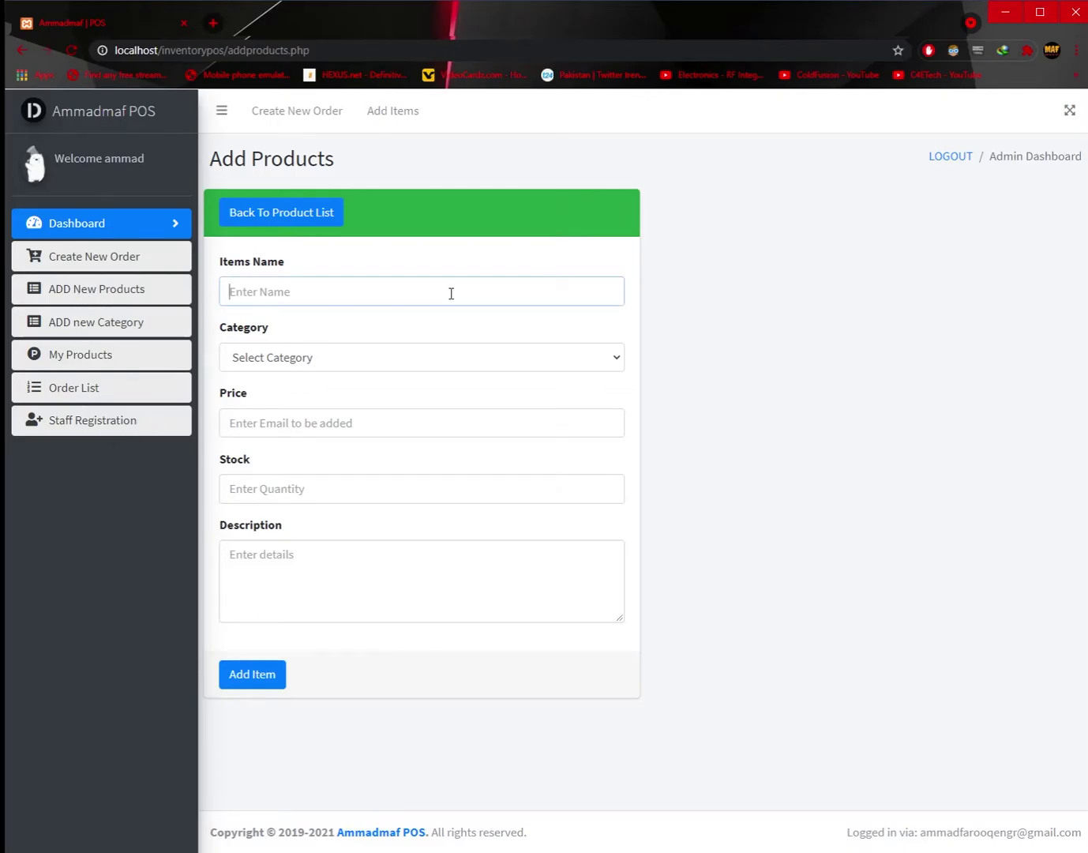
type("Lays")
left_click(394, 371)
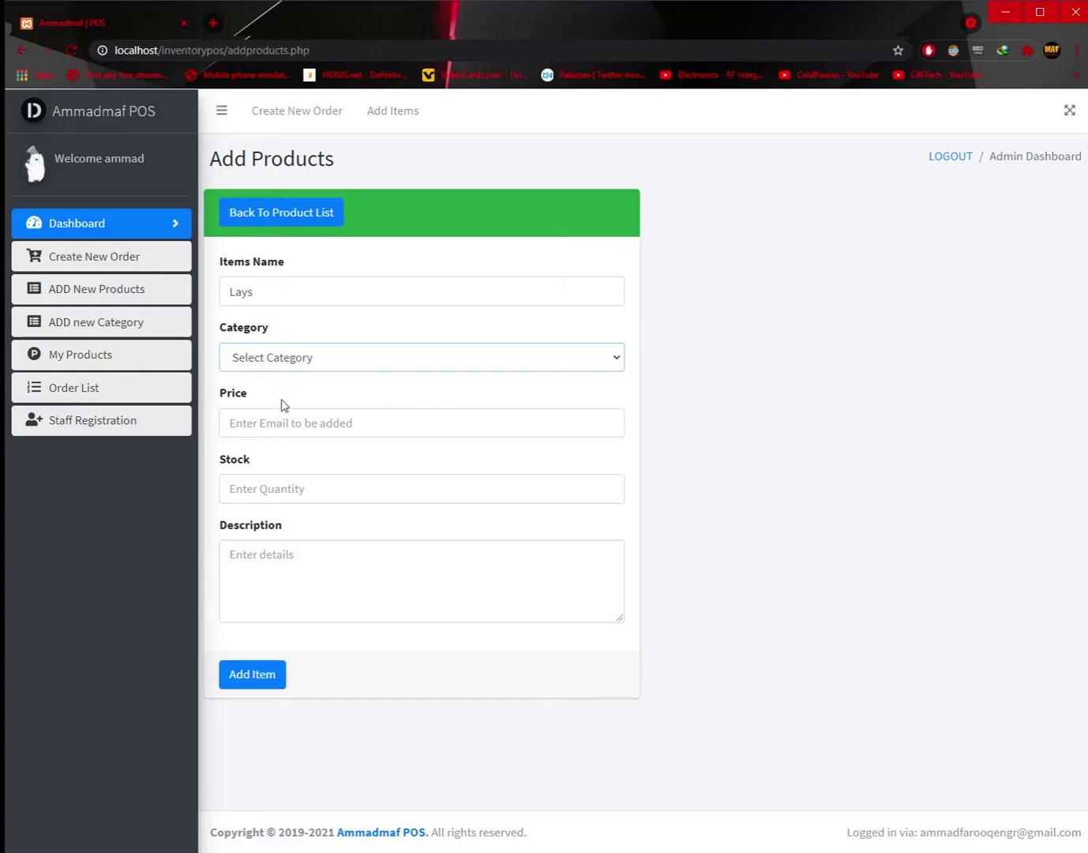
key("Down")
Step: Give it price 70, stock 100 and description 'BBQ flavour', then save it
left_click(518, 424)
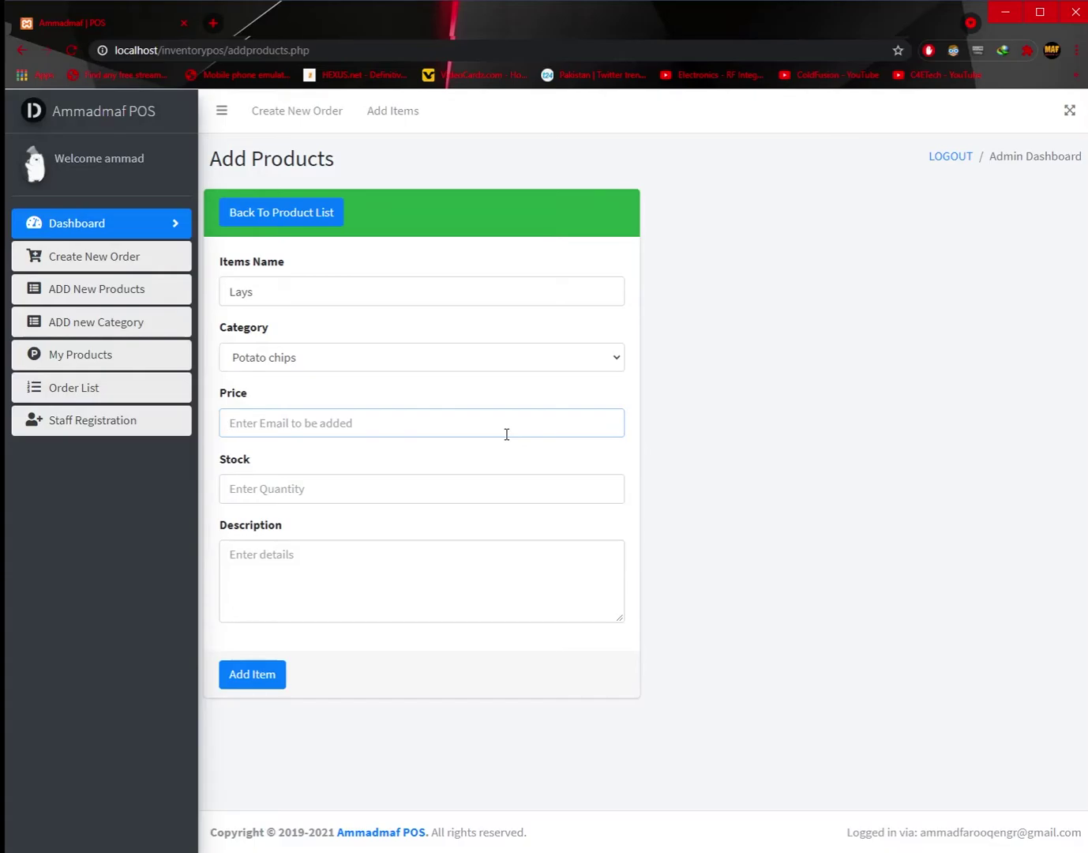
type("70")
left_click(486, 495)
type("9")
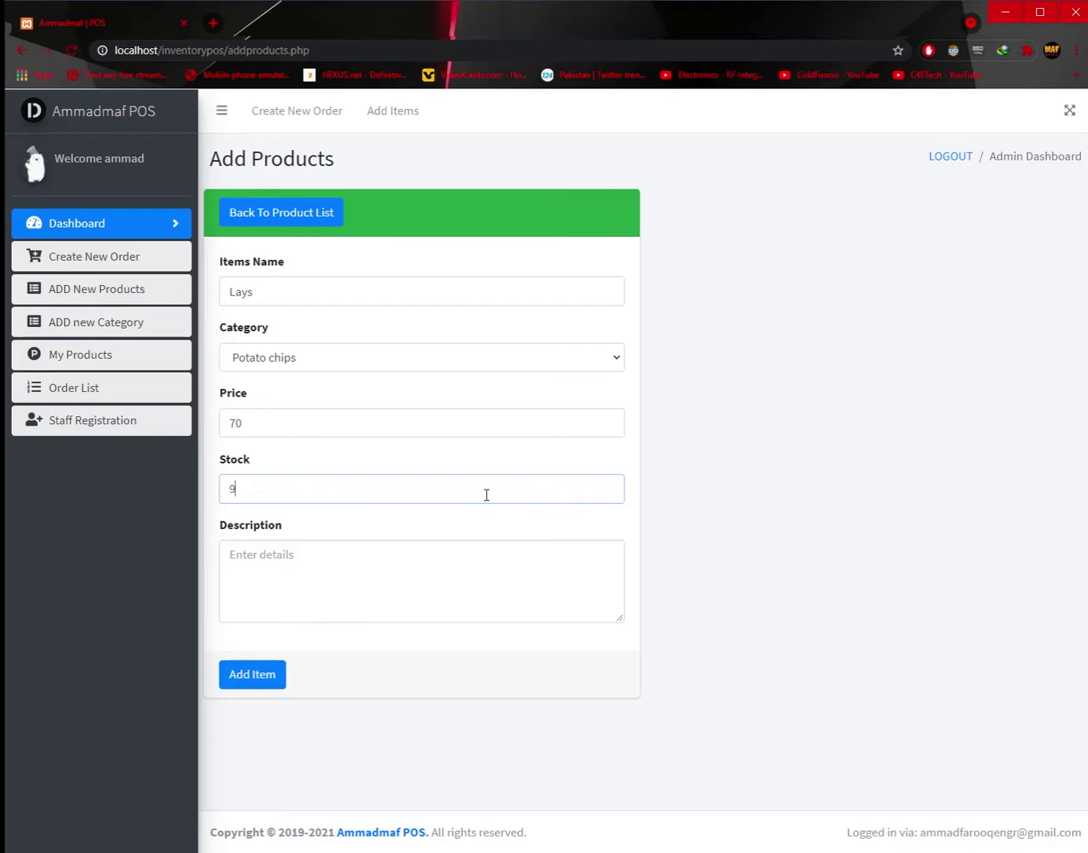
key("BackSpace")
type("100")
left_click(508, 559)
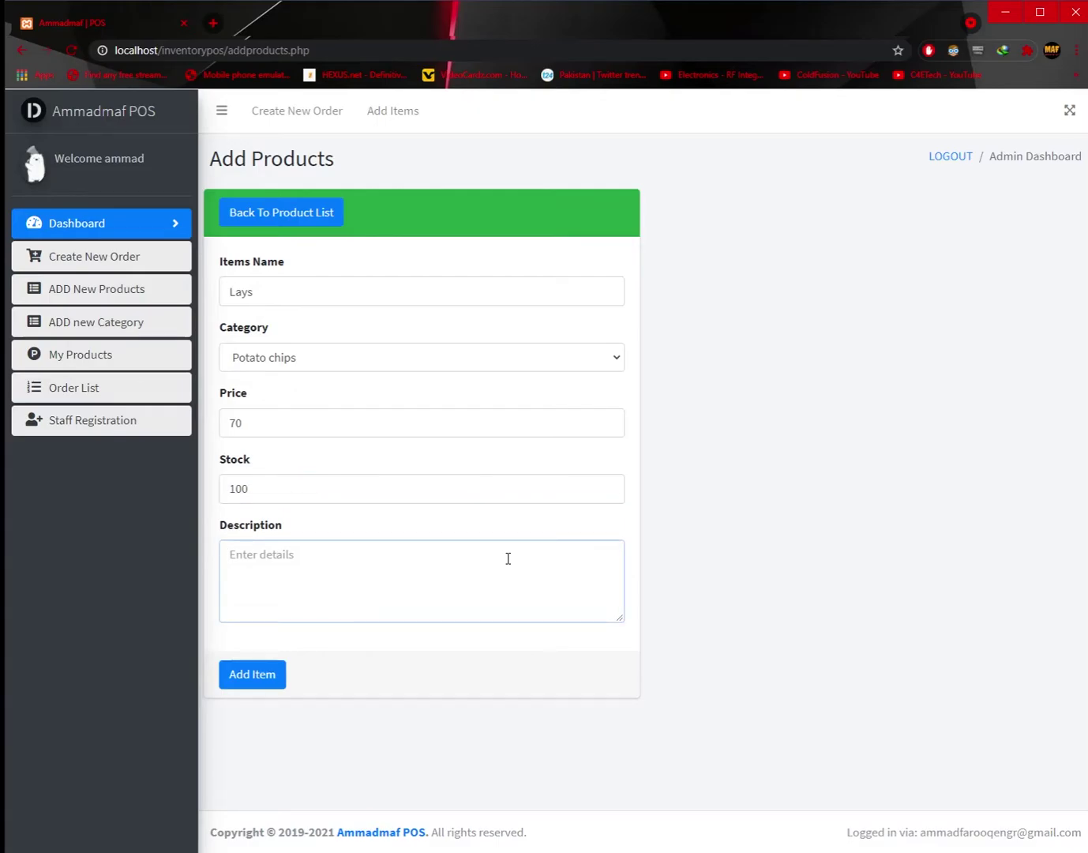
type("BBQ flavour")
left_click(246, 684)
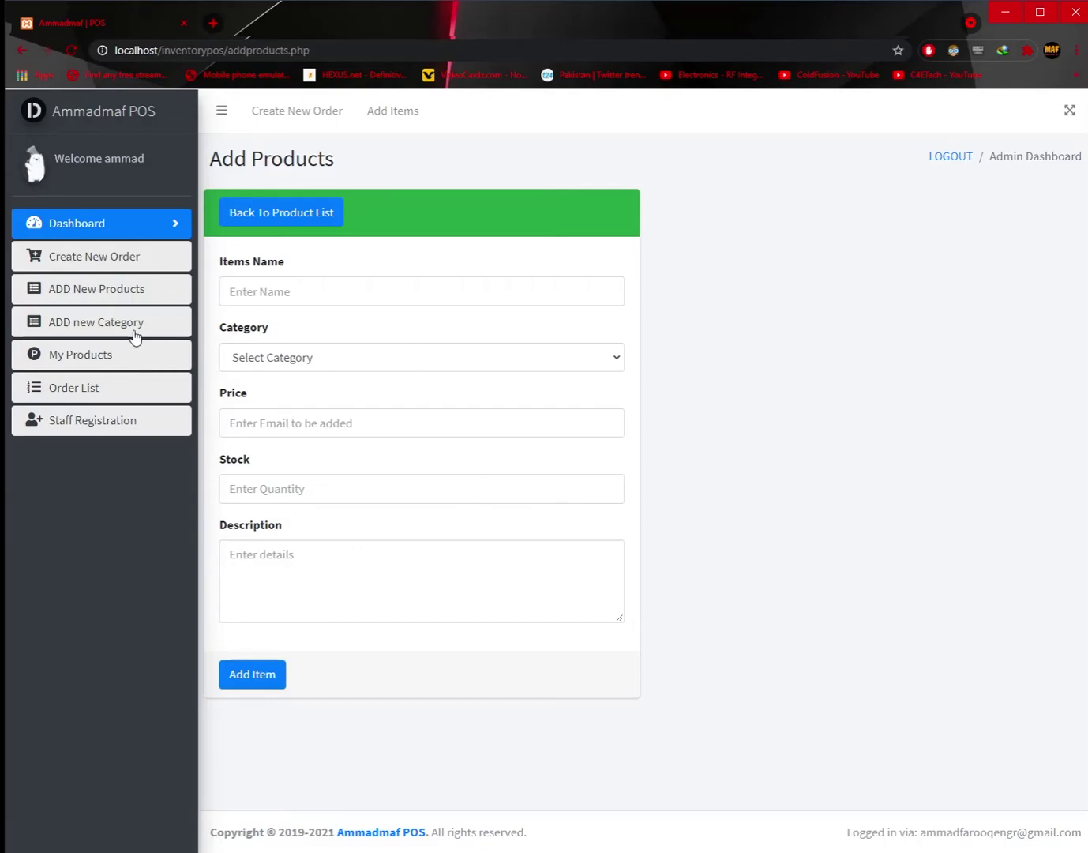
Step: Open My Products and check the new Lays entry in row 29
left_click(82, 357)
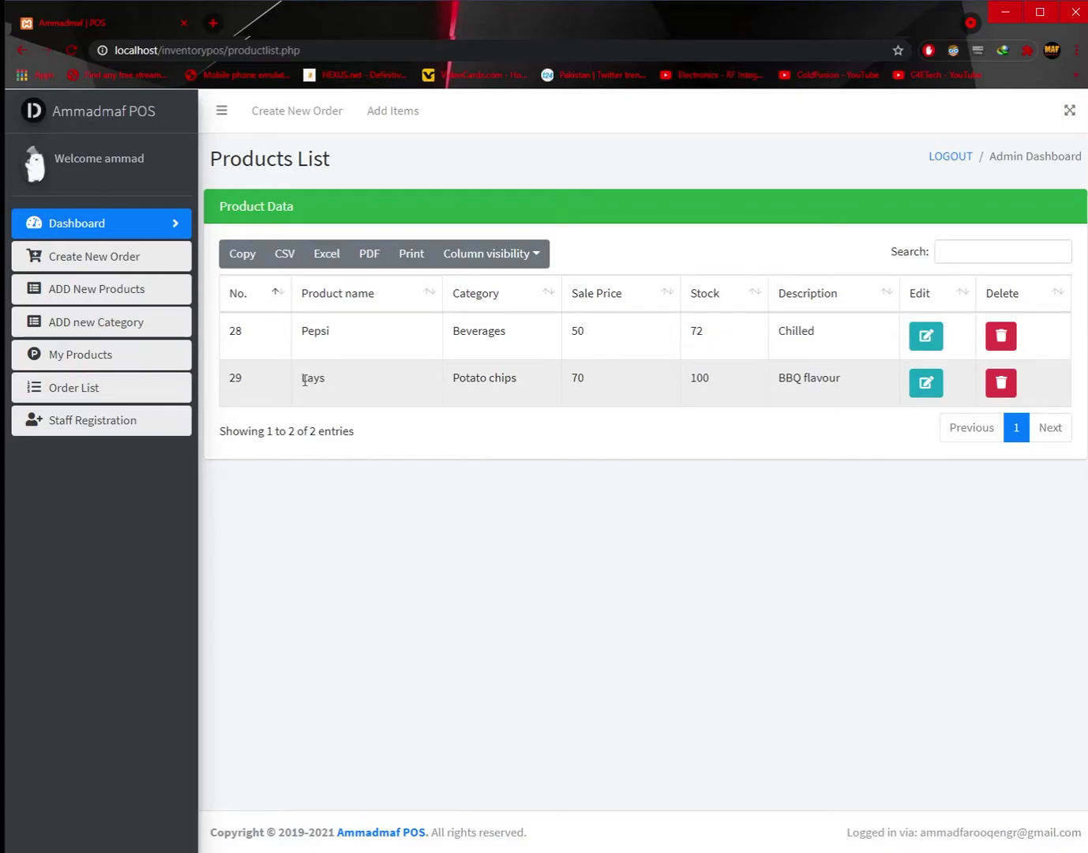
left_click_drag(302, 380, 343, 380)
left_click(581, 380)
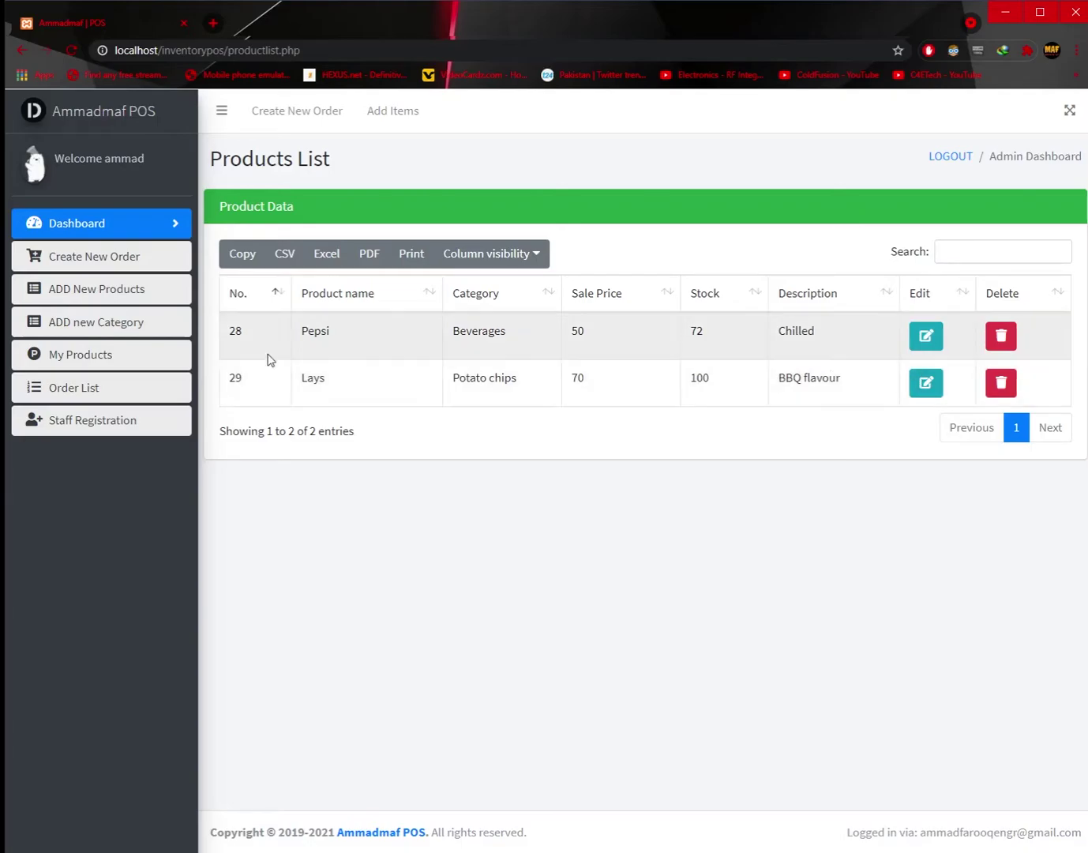
Step: Start another product named 'Lays' in the Potato chips category
left_click(96, 289)
left_click(281, 294)
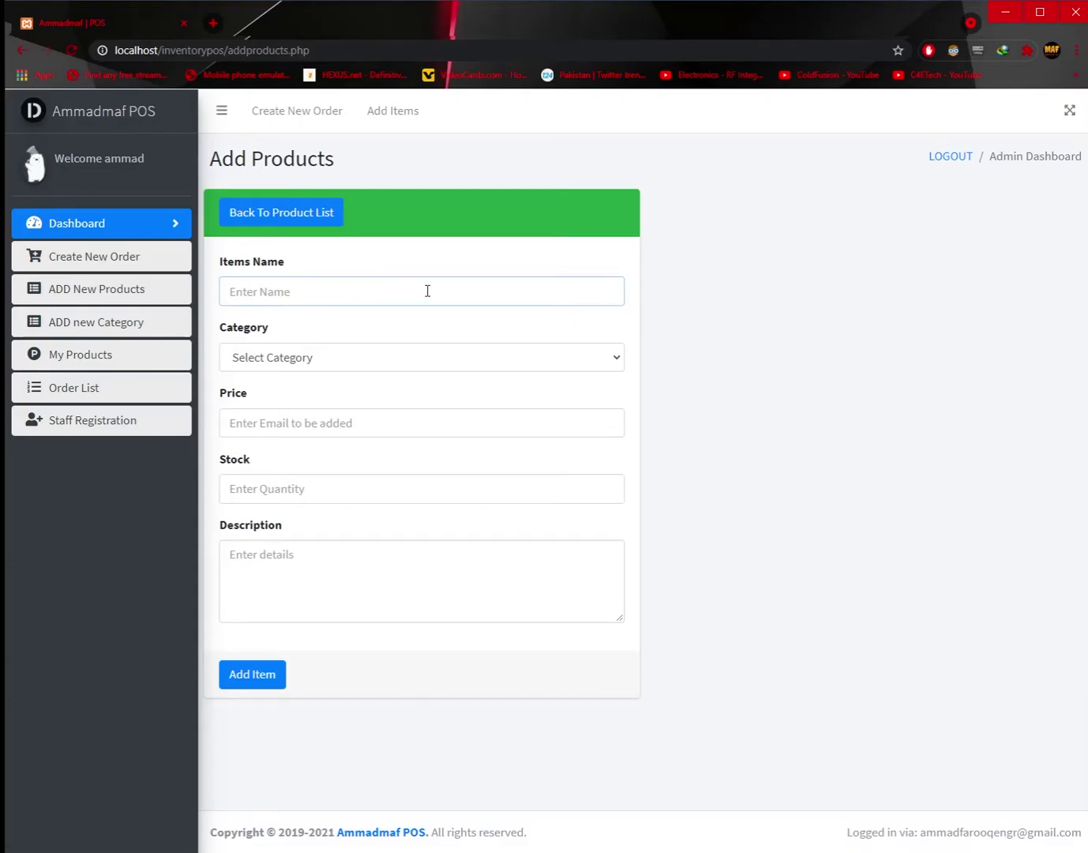
type("Lays")
key("Tab")
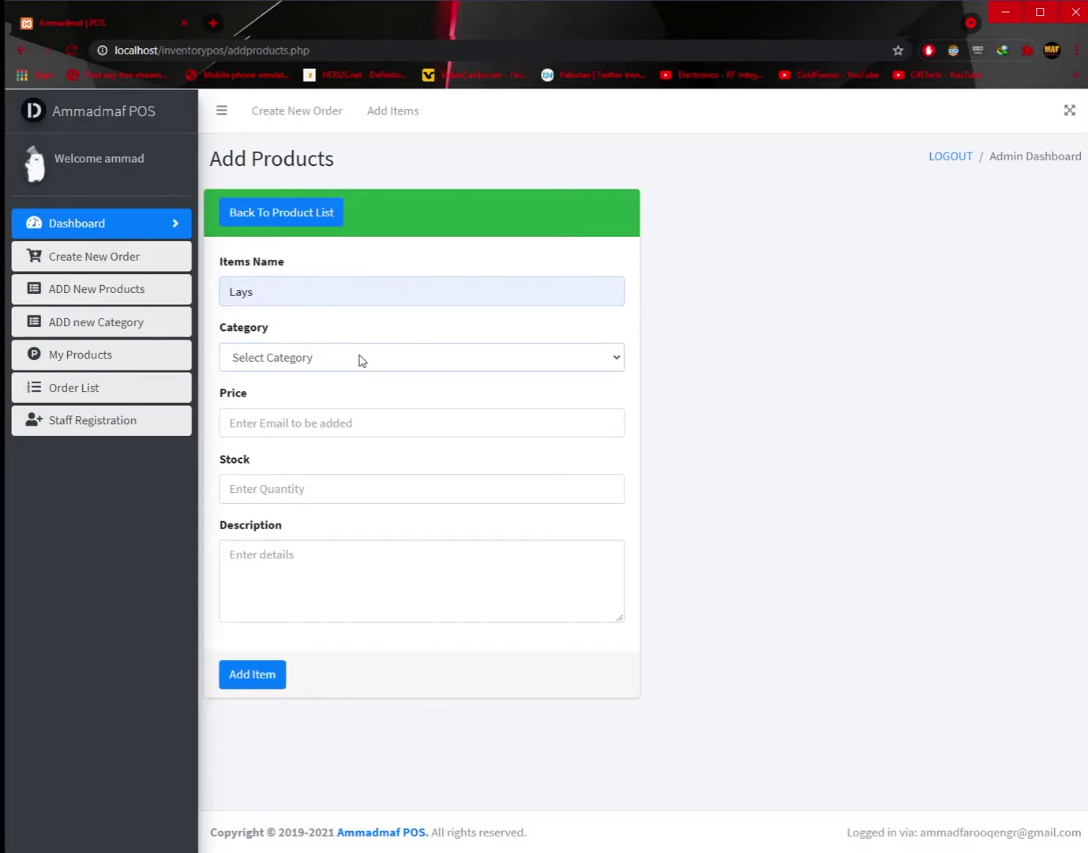
key("Down")
Step: Set price 70, stock 100 and a Tikka flavour description, save, and view the products list
left_click(334, 421)
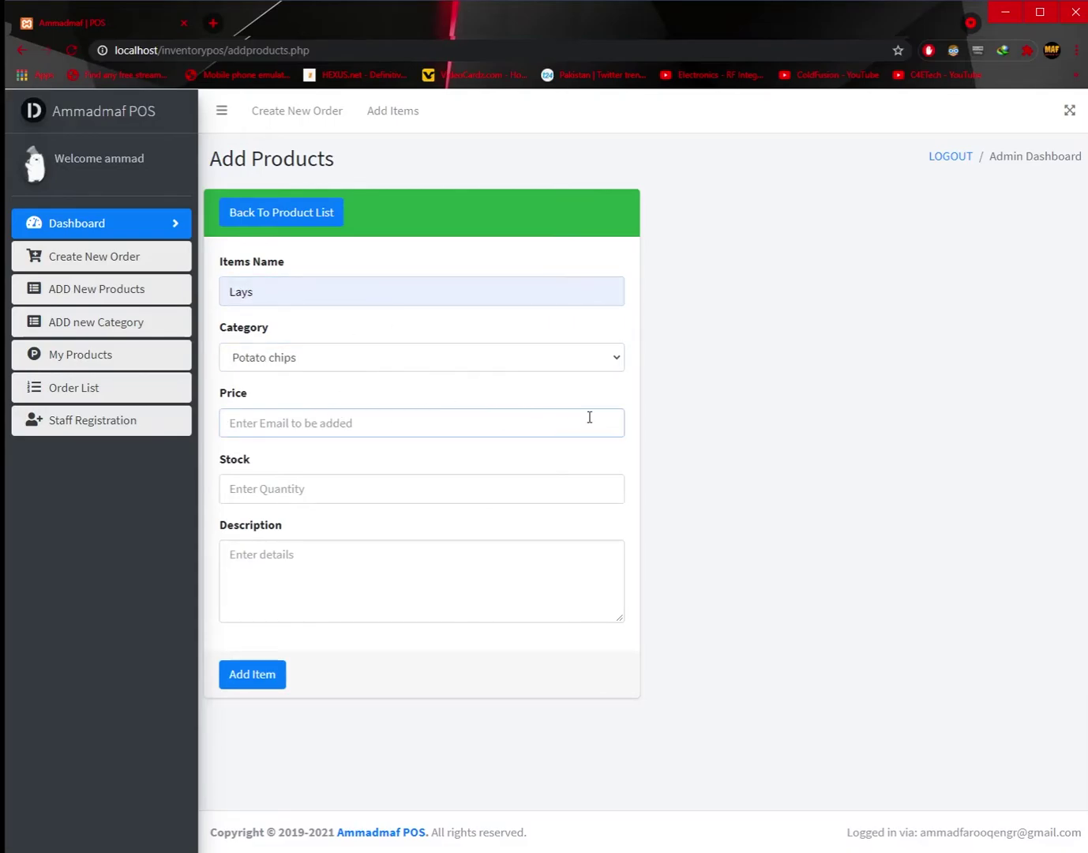
type("70")
left_click(333, 490)
type("100")
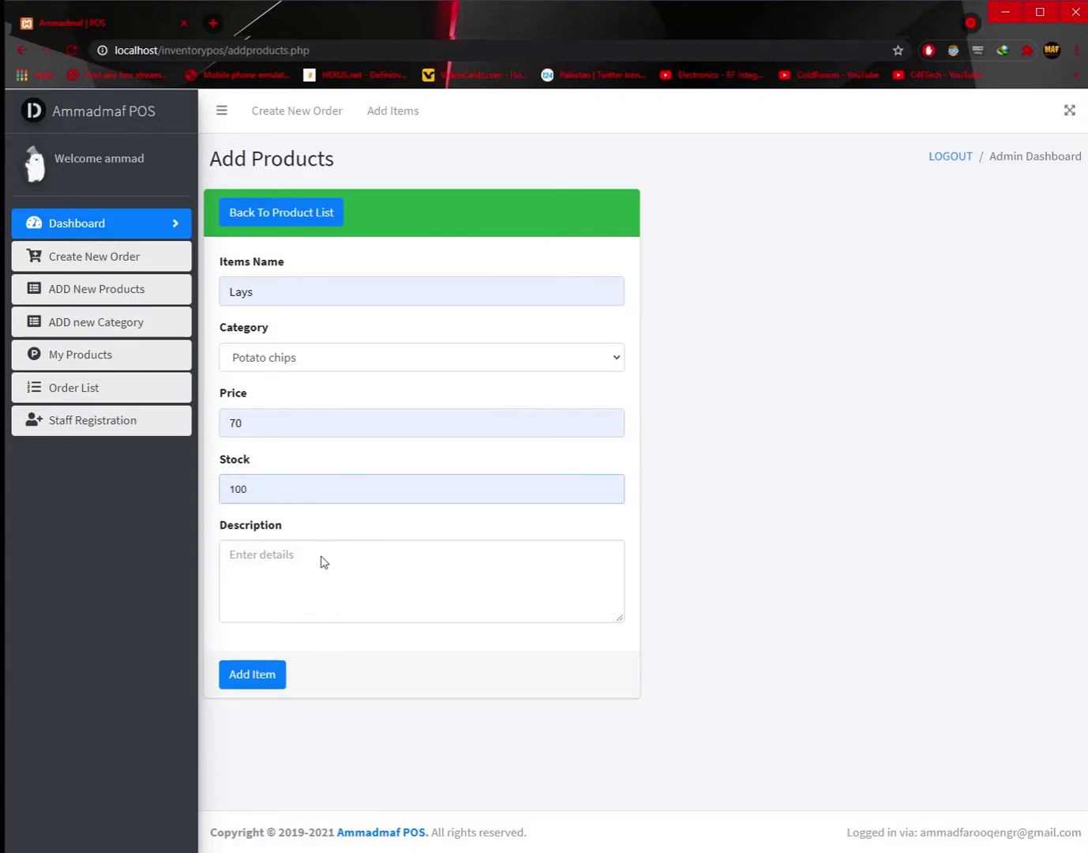
left_click(332, 579)
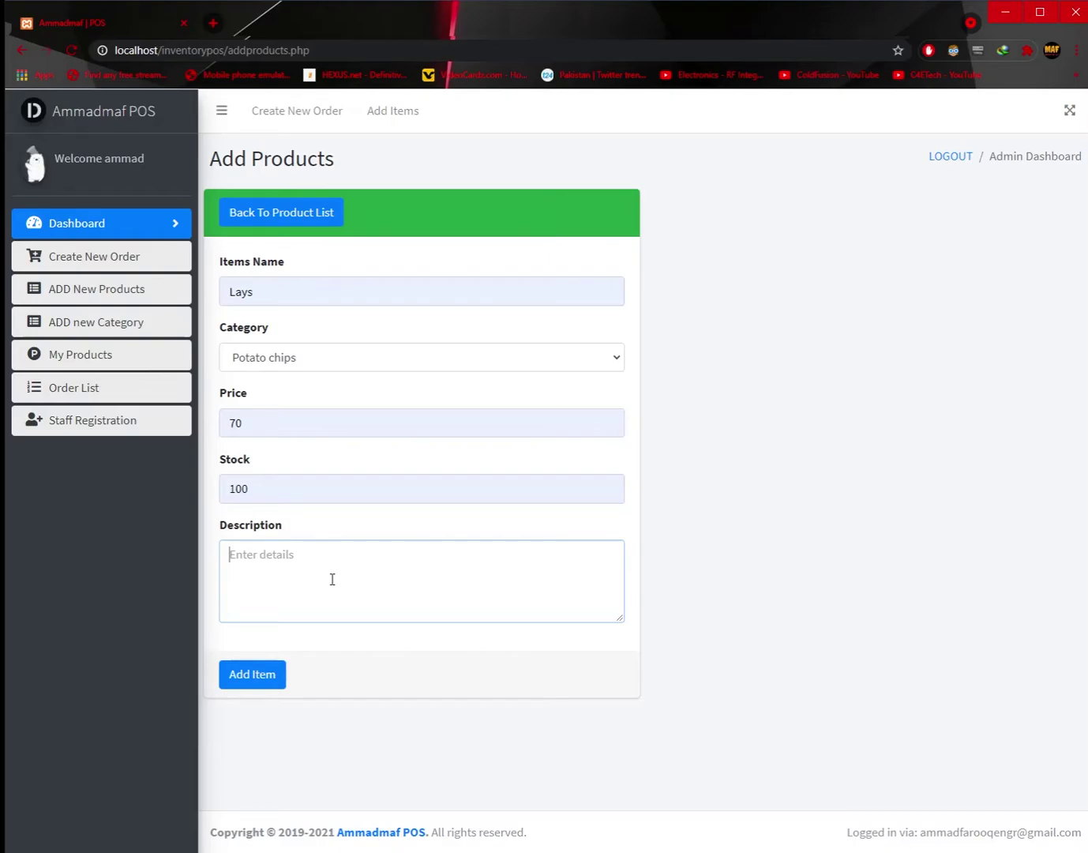
type("Tikka flavour")
left_click(255, 677)
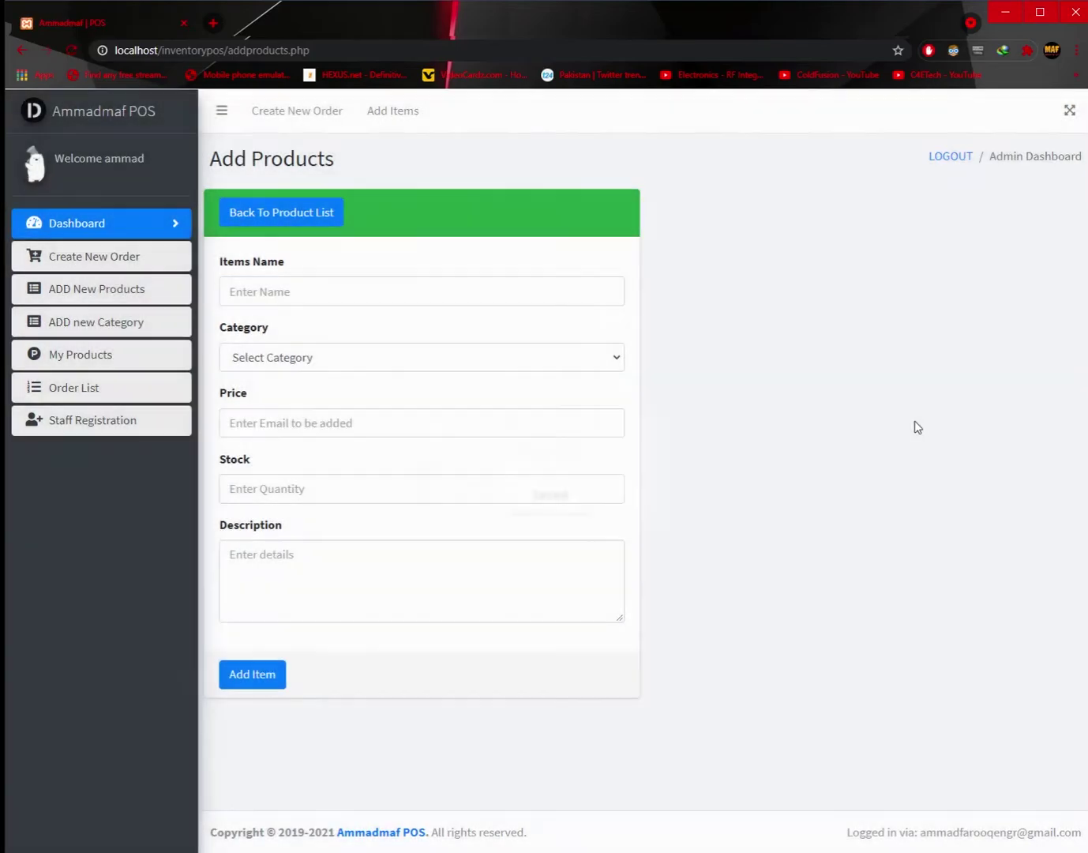
left_click(97, 361)
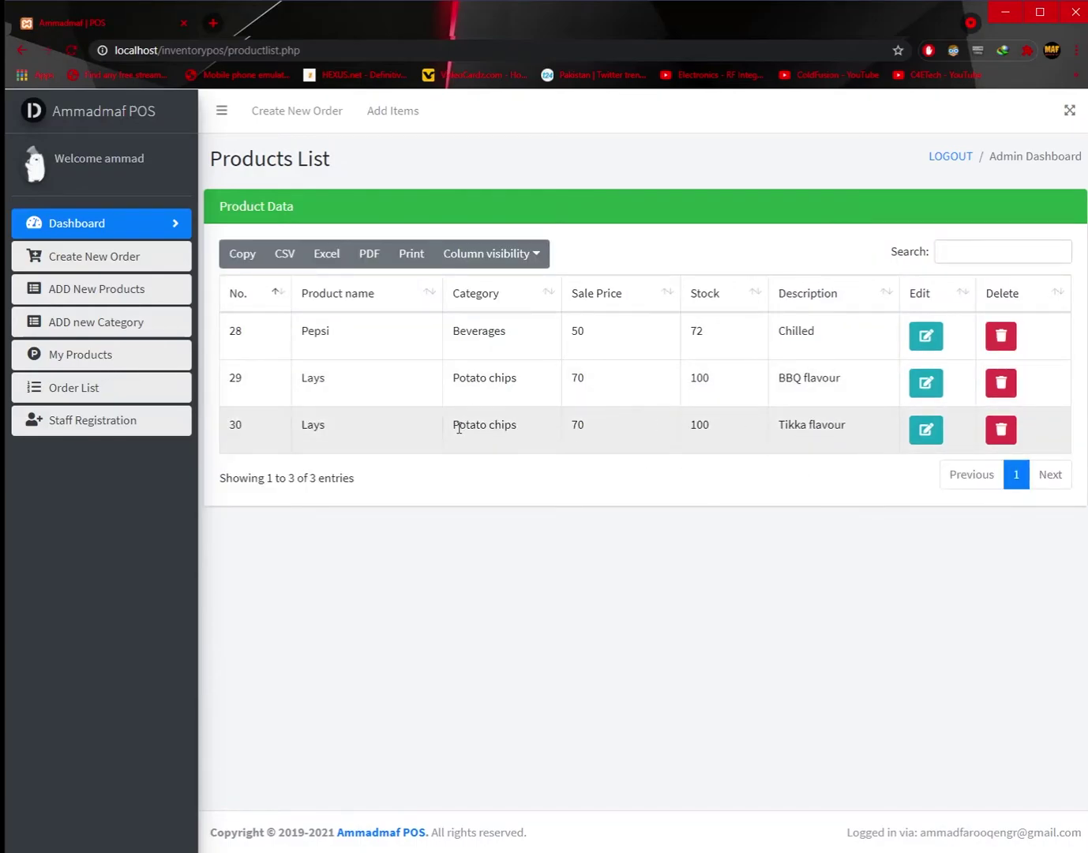
Step: Delete Pepsi (row 28) and confirm, leaving Lays products 29 and 30
left_click_drag(855, 428, 738, 429)
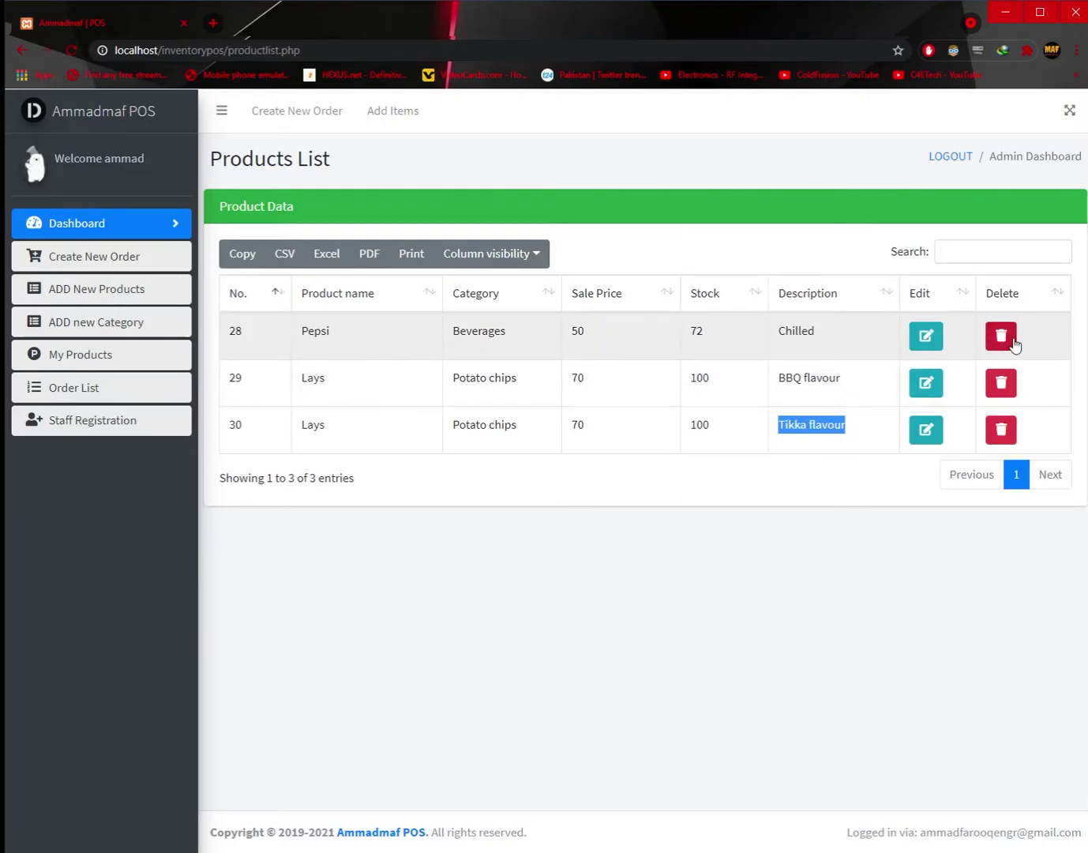
left_click(1015, 340)
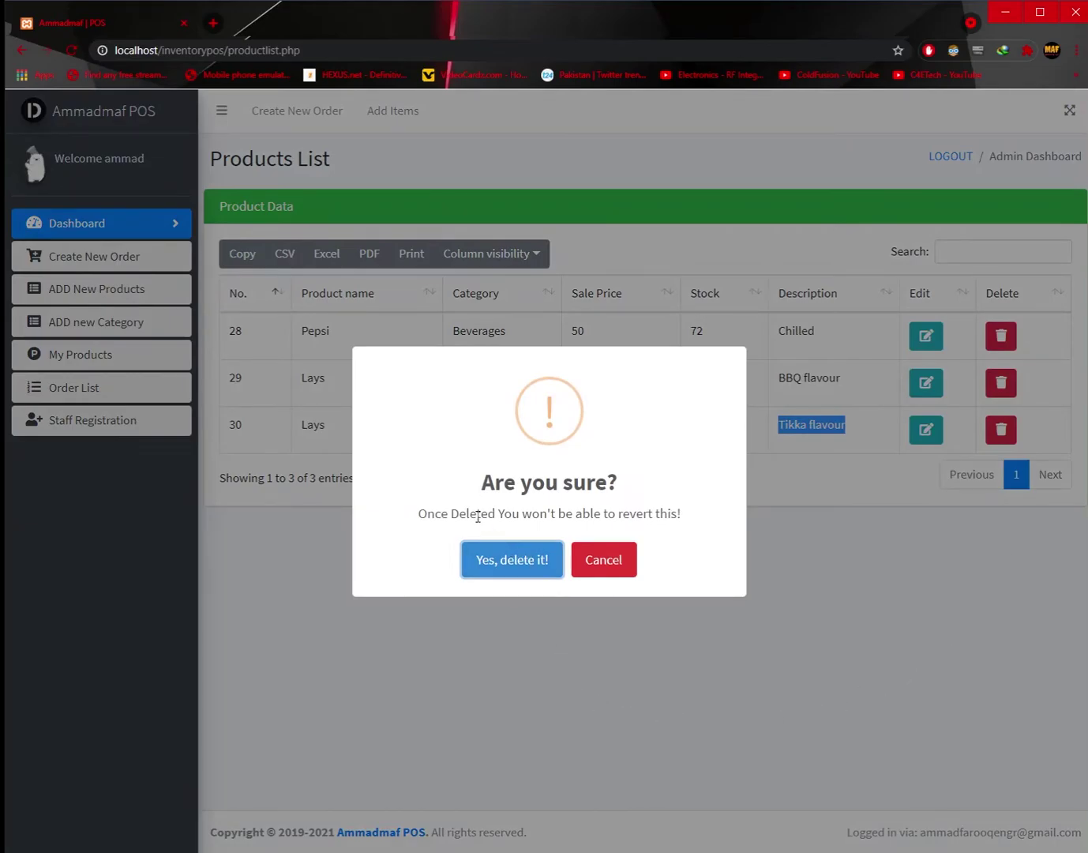
left_click(493, 562)
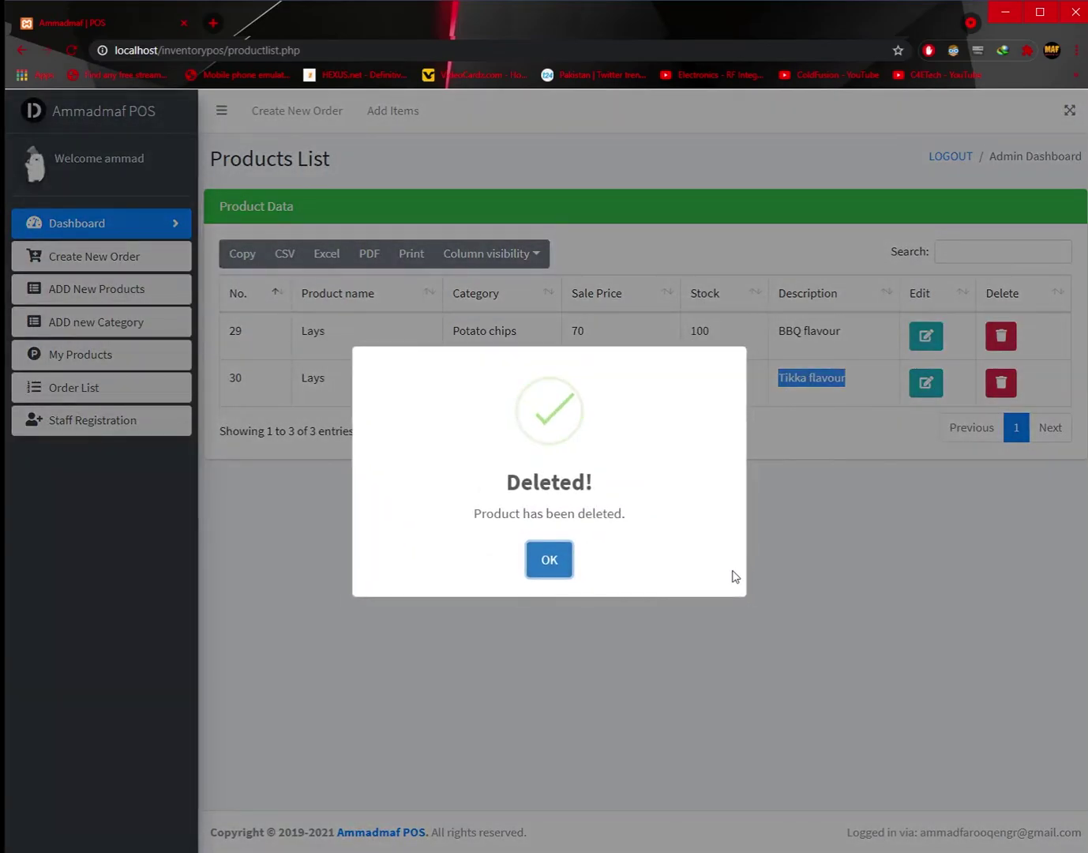
left_click(549, 562)
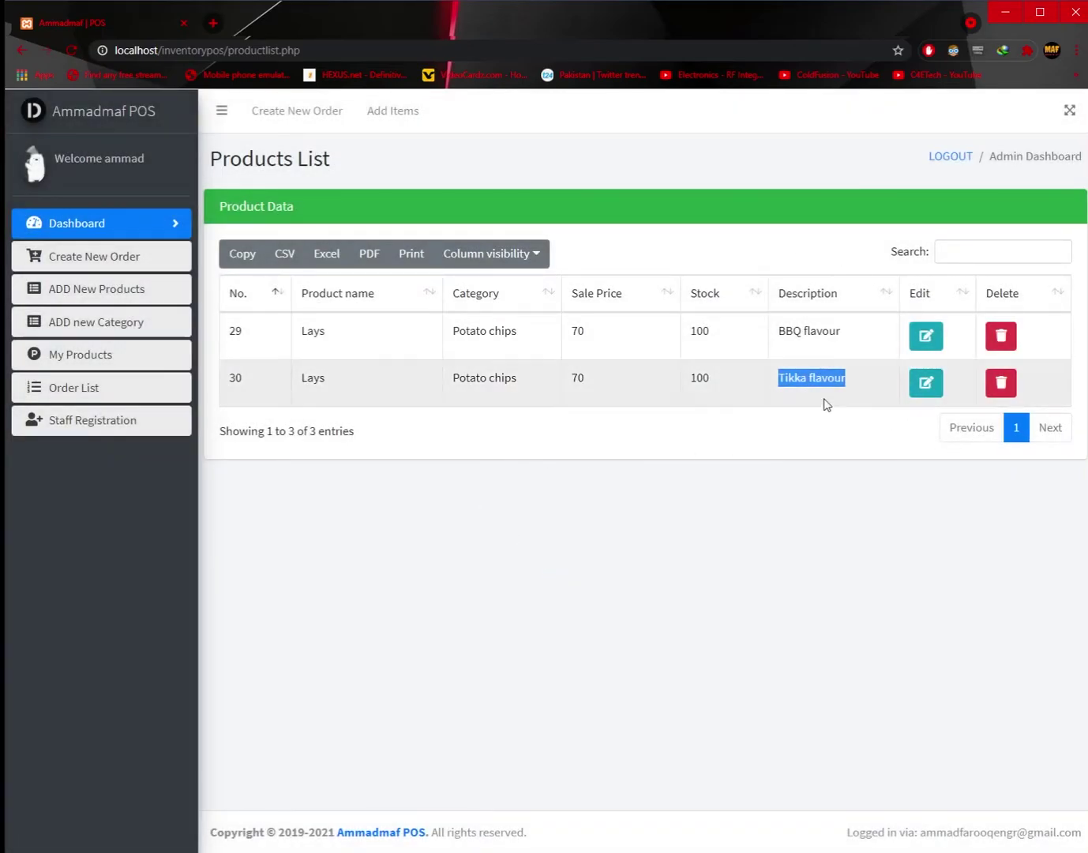
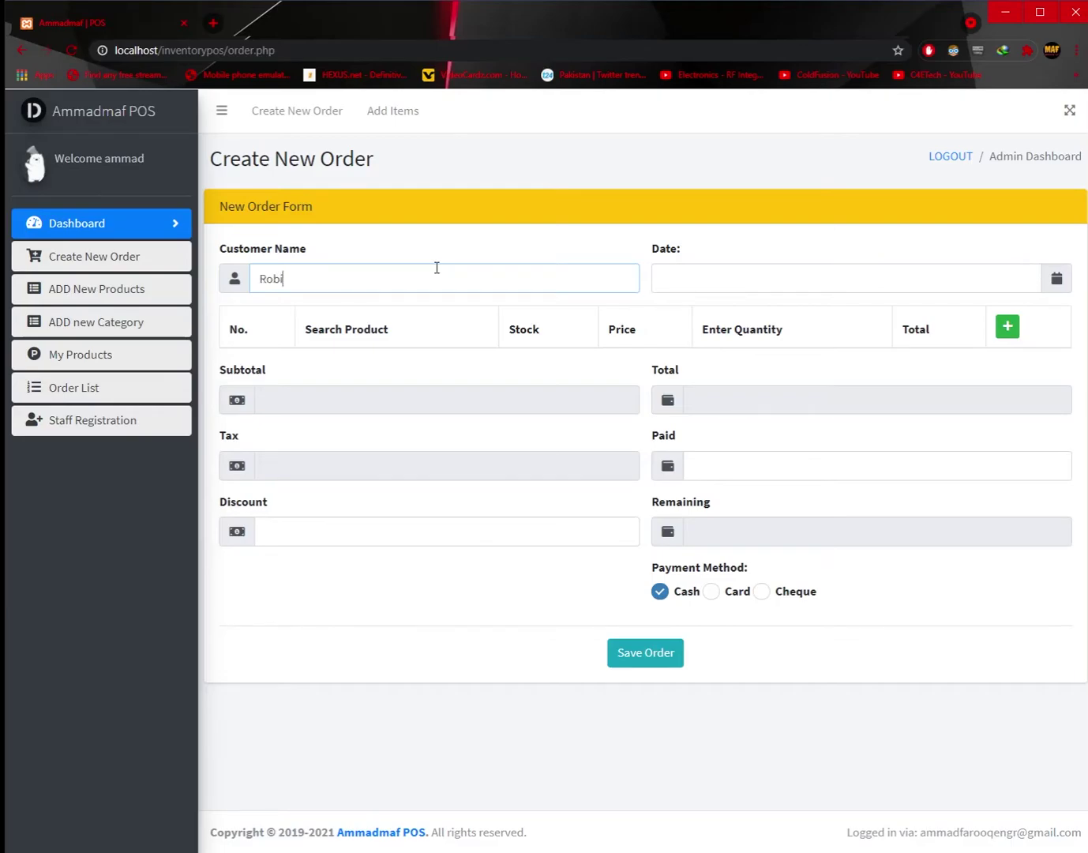
Step: Fill in the order date and add a product row with Lays
left_click(1057, 279)
left_click(946, 205)
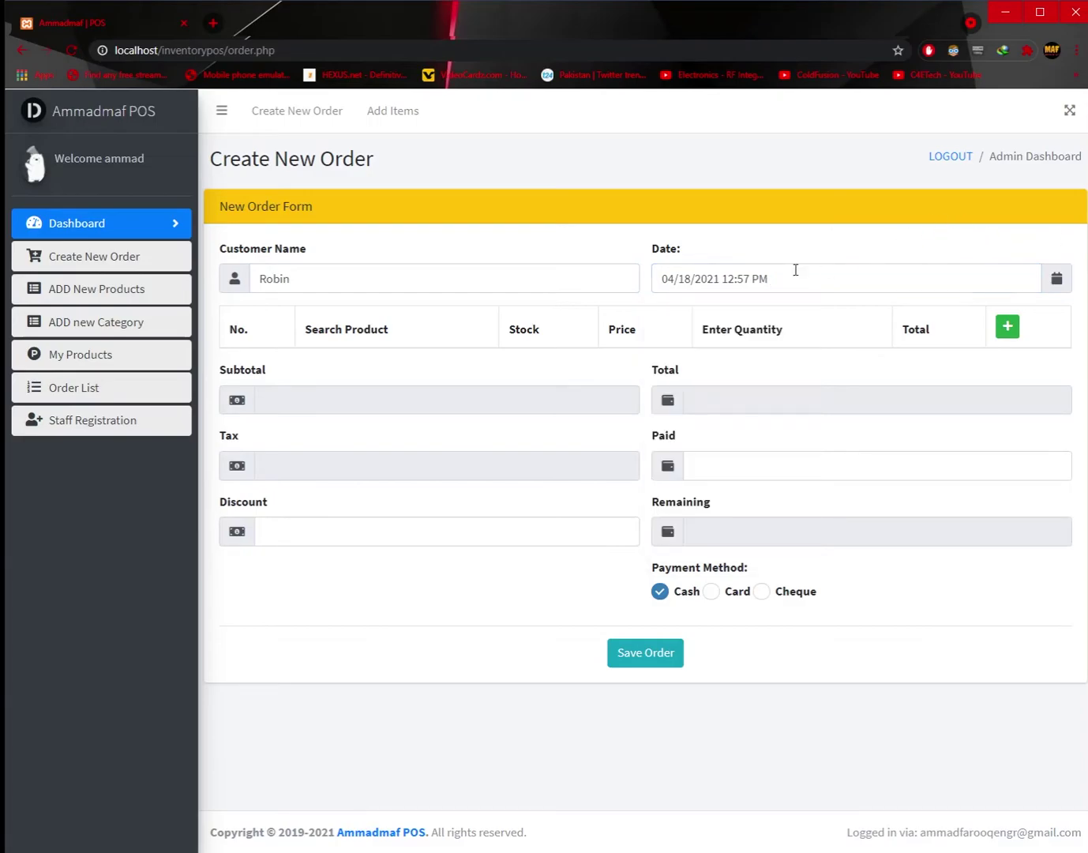
left_click(1014, 331)
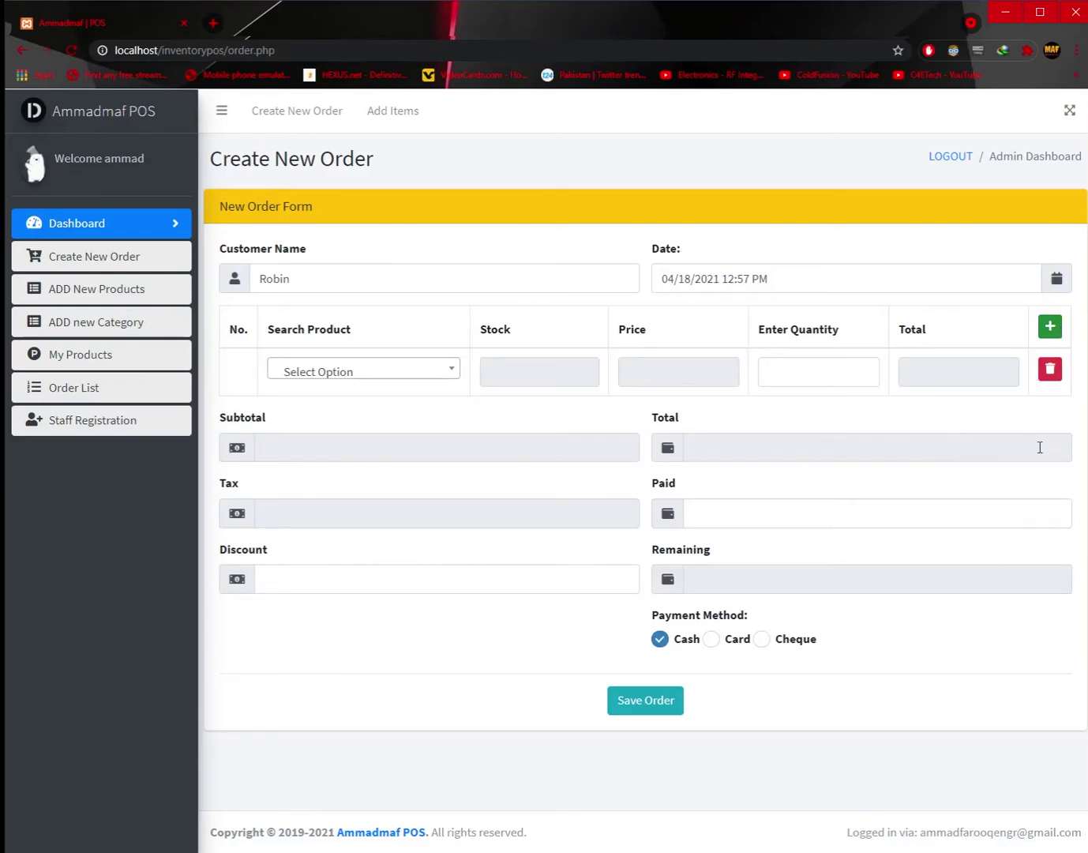
left_click(367, 371)
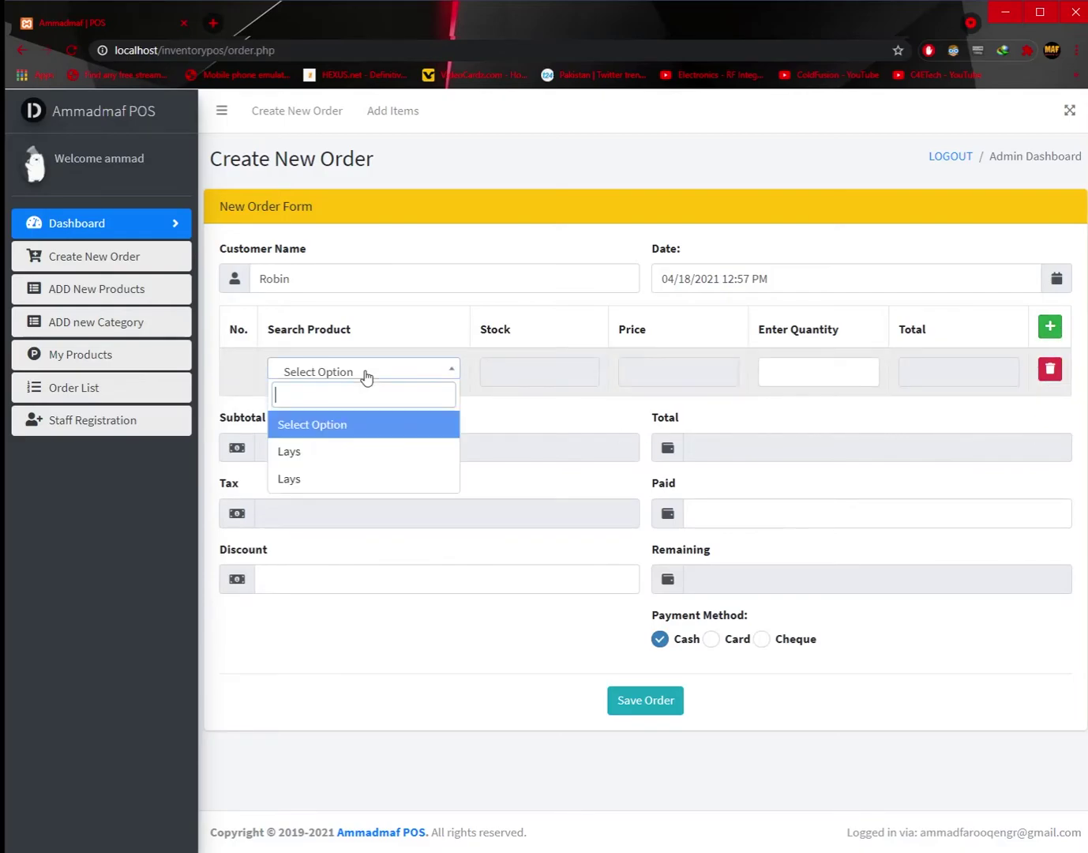
left_click(357, 452)
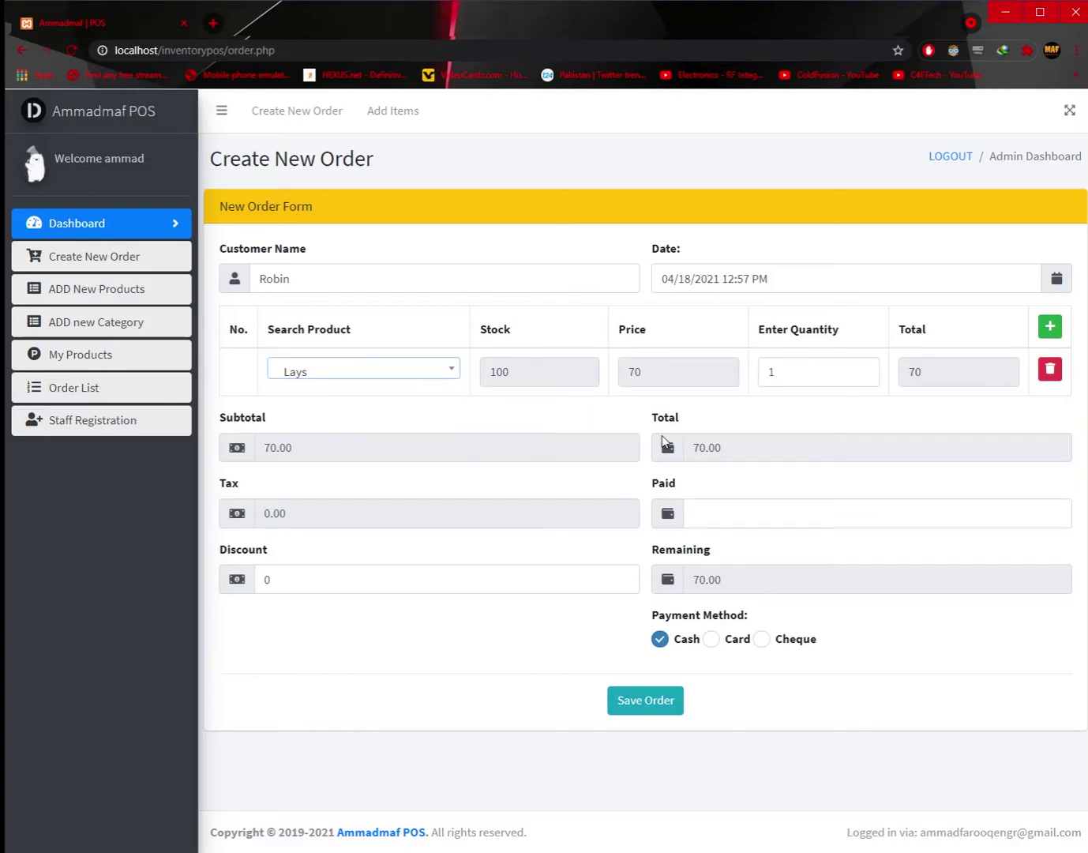
Step: Set the Lays quantity to 4
left_click(864, 369)
left_click(865, 371)
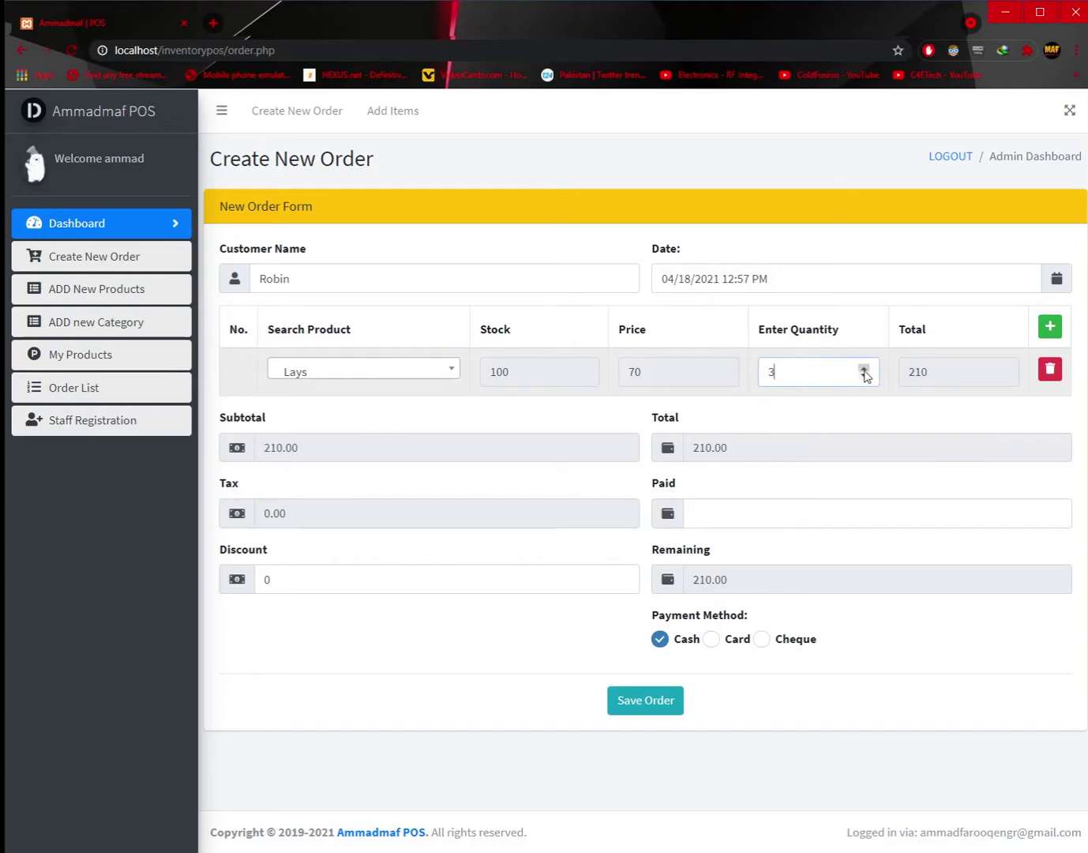
left_click(865, 370)
left_click(865, 369)
left_click(865, 376)
left_click(865, 371)
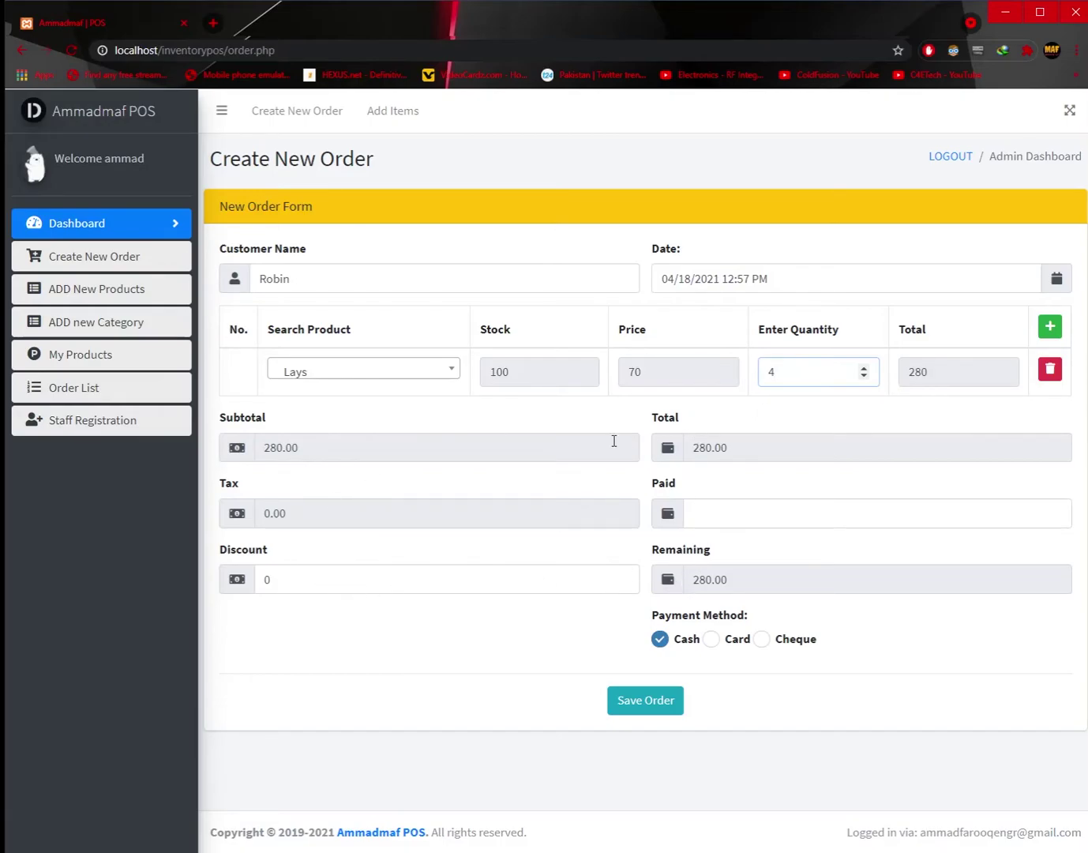
left_click(863, 368)
left_click(868, 377)
Step: Enter a 40 discount and 500 paid, keep Cash as payment, and save the order
left_click(303, 578)
left_click_drag(303, 578, 251, 592)
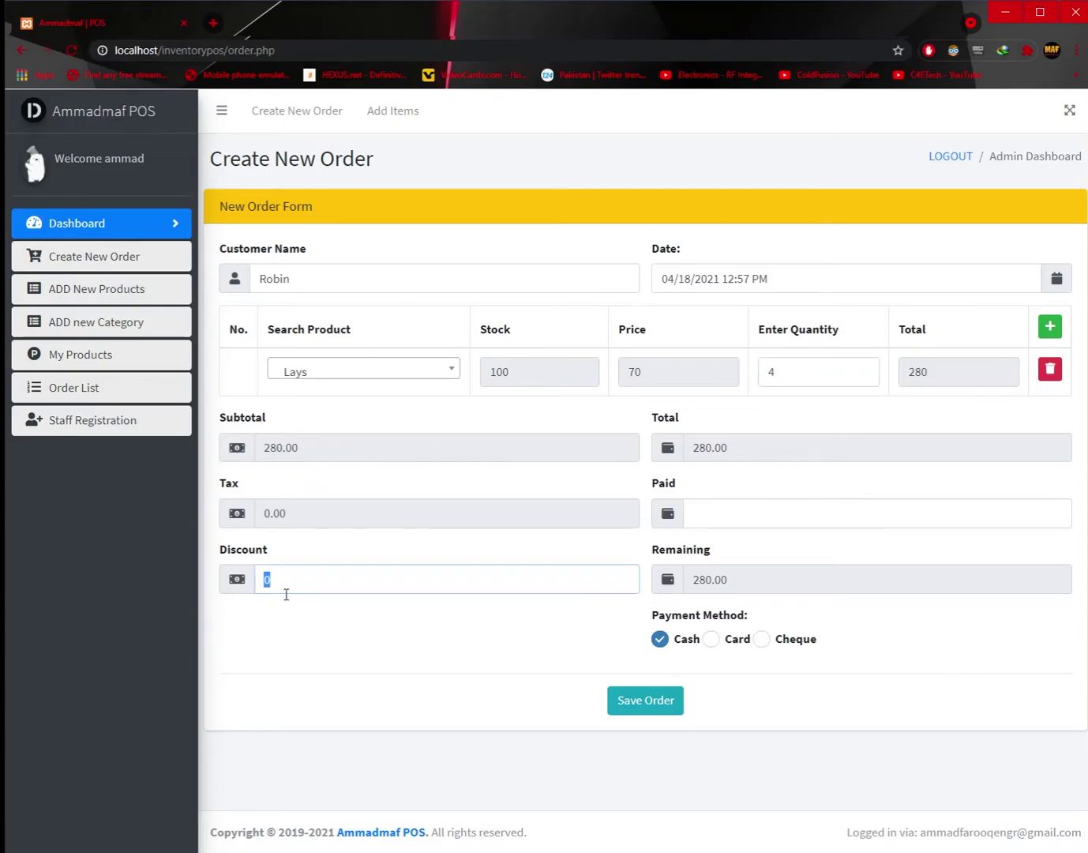
type("4")
left_click(749, 518)
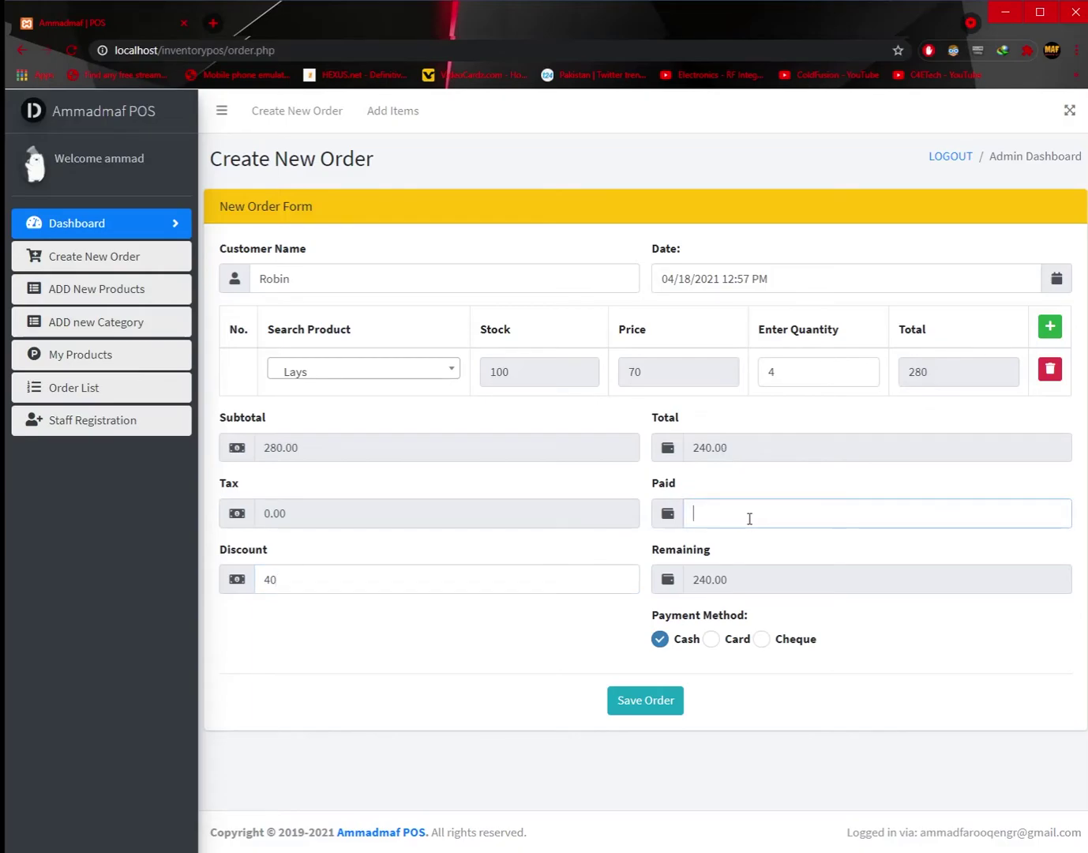
type("500")
left_click(712, 640)
left_click(660, 640)
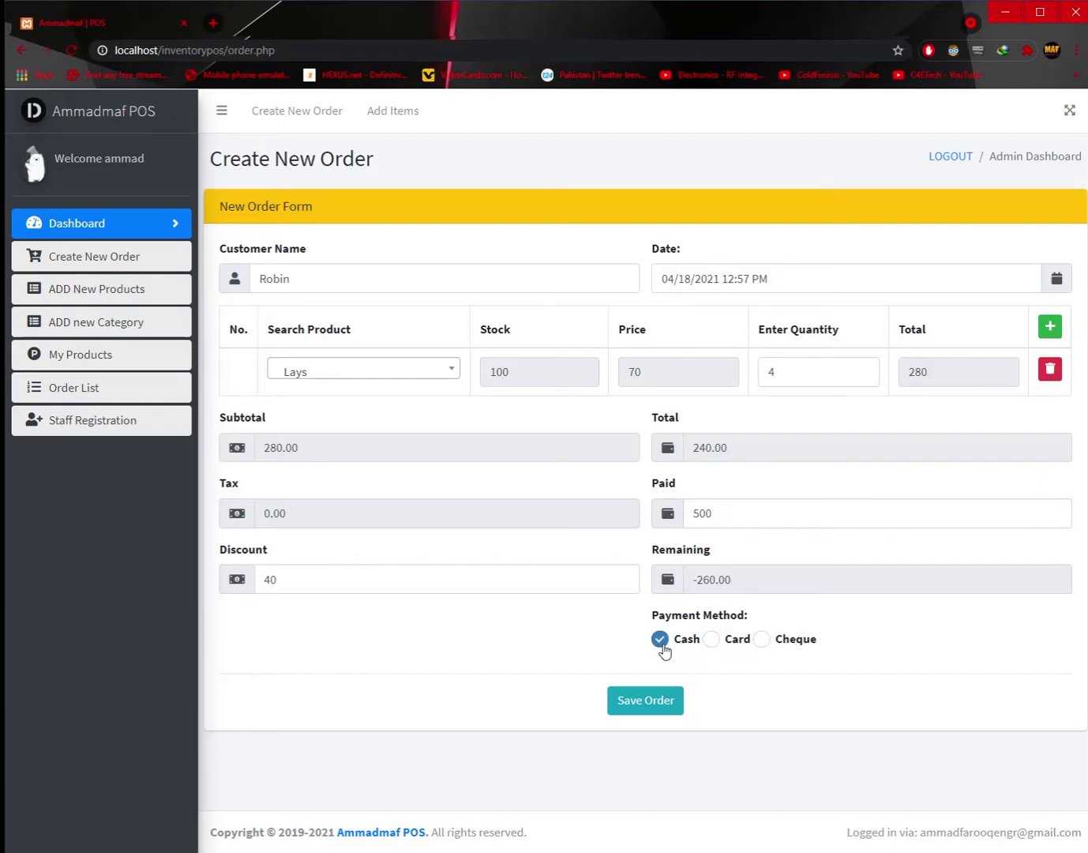
left_click(672, 707)
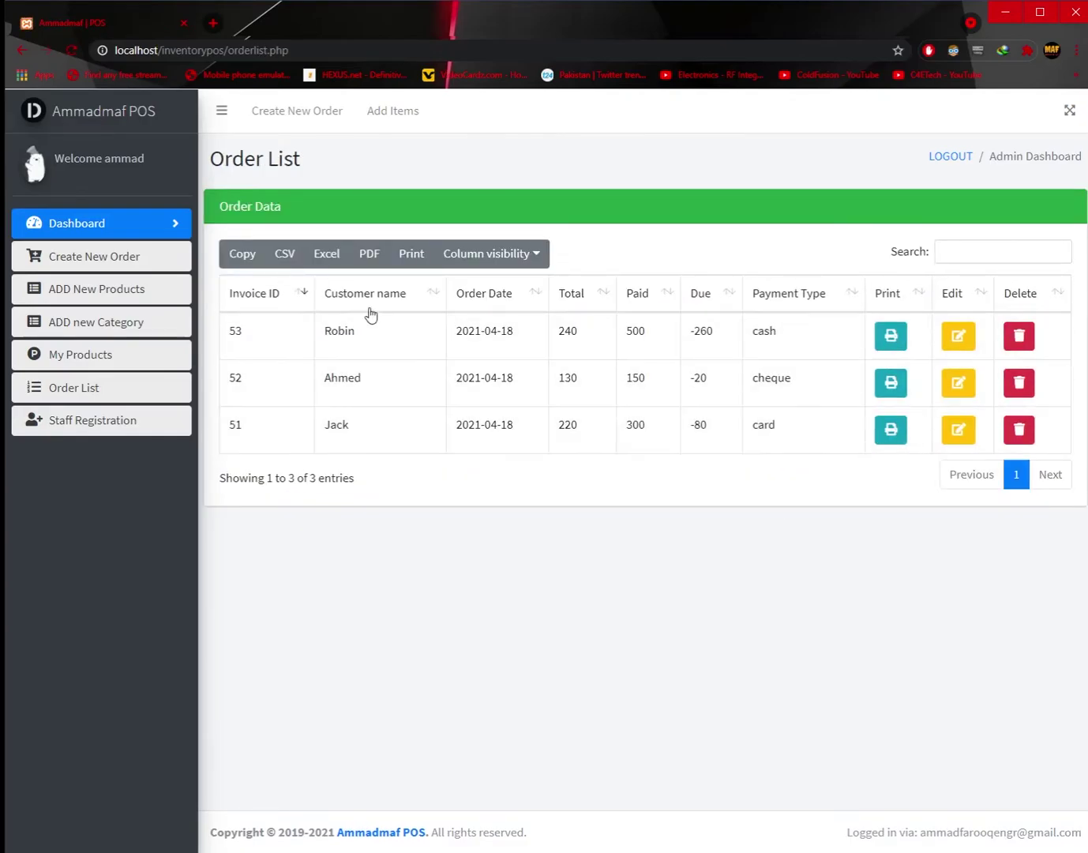
Step: Review invoice 53's row in the Order List and print its 80 mm receipt
double_click(335, 332)
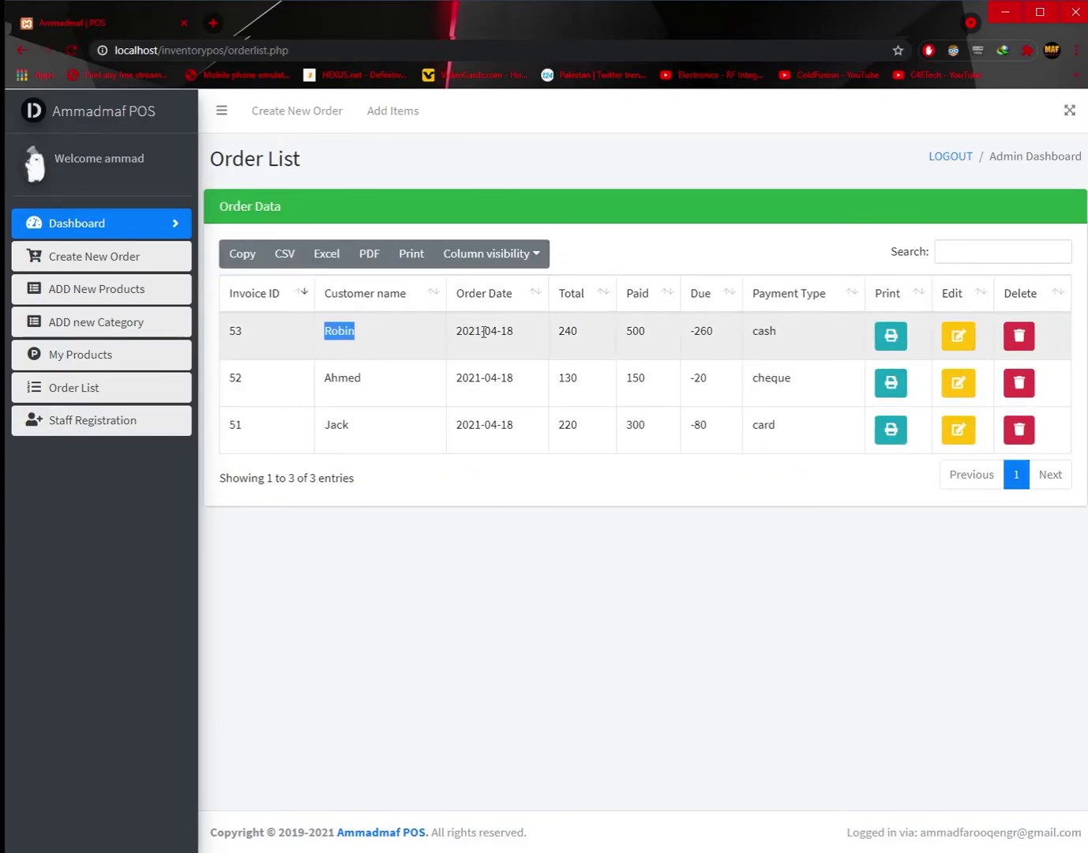
left_click(560, 333)
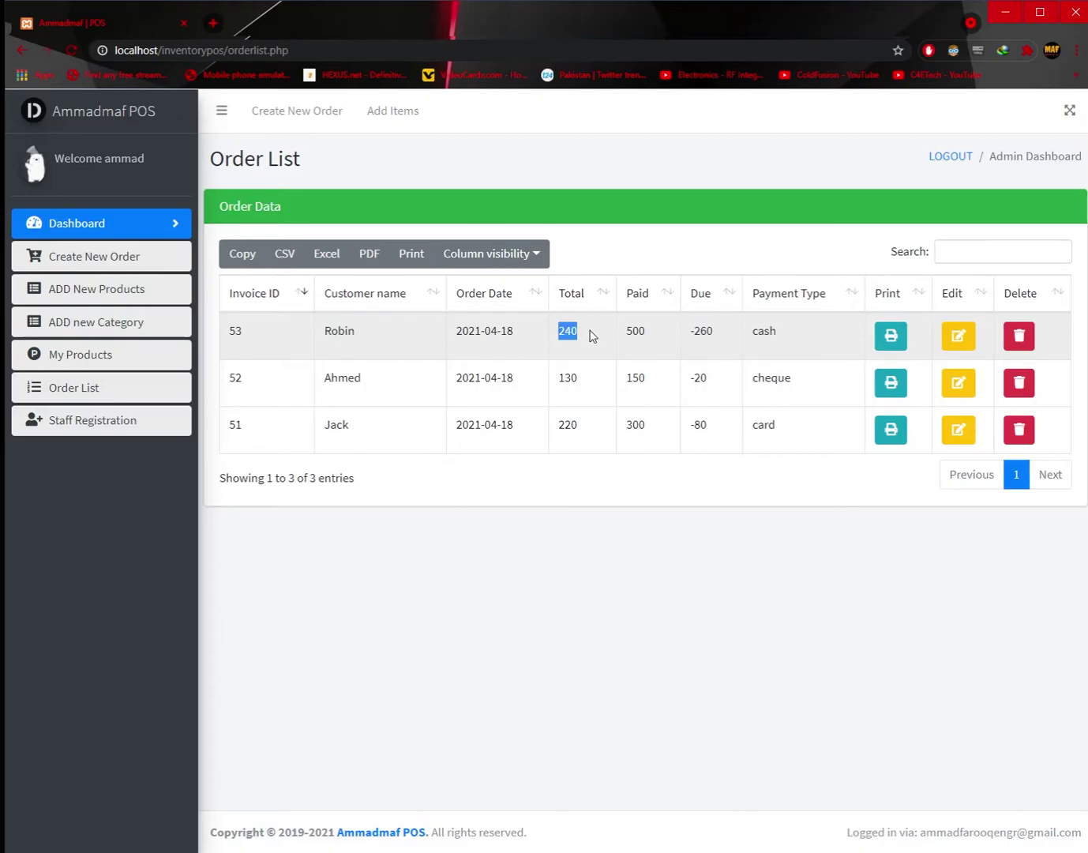
left_click_drag(627, 330, 713, 331)
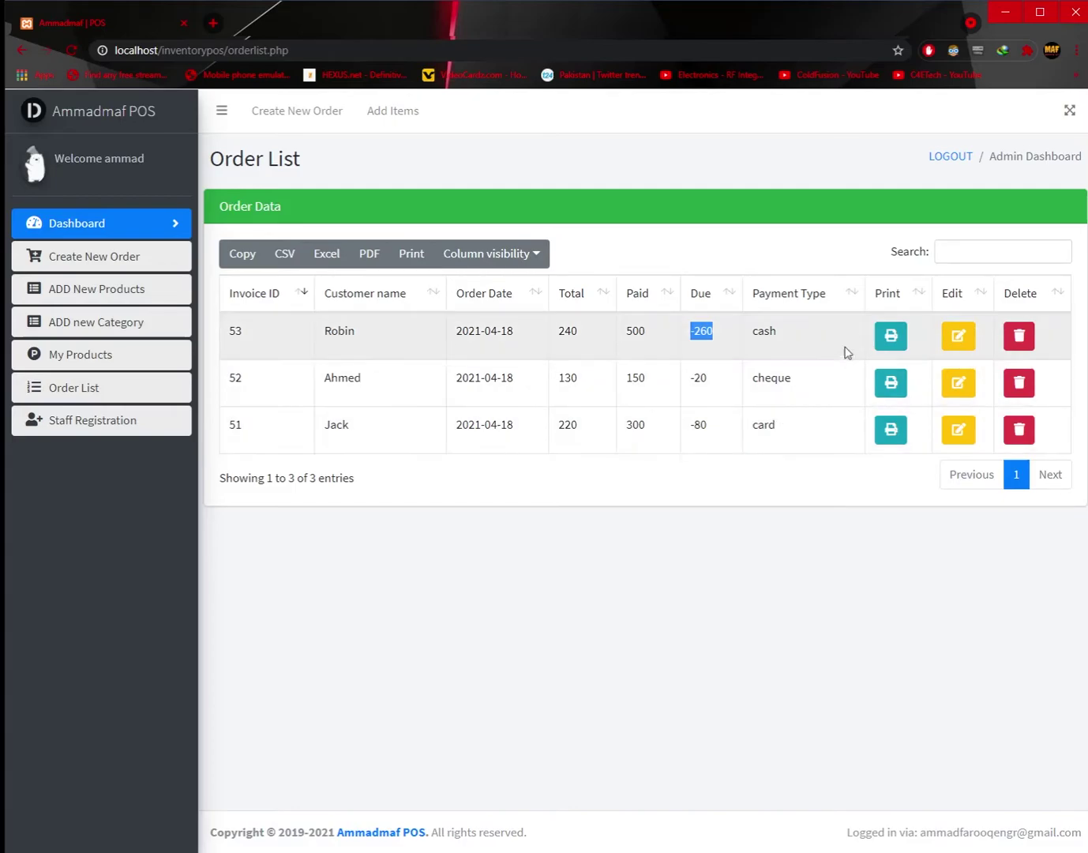
left_click(893, 339)
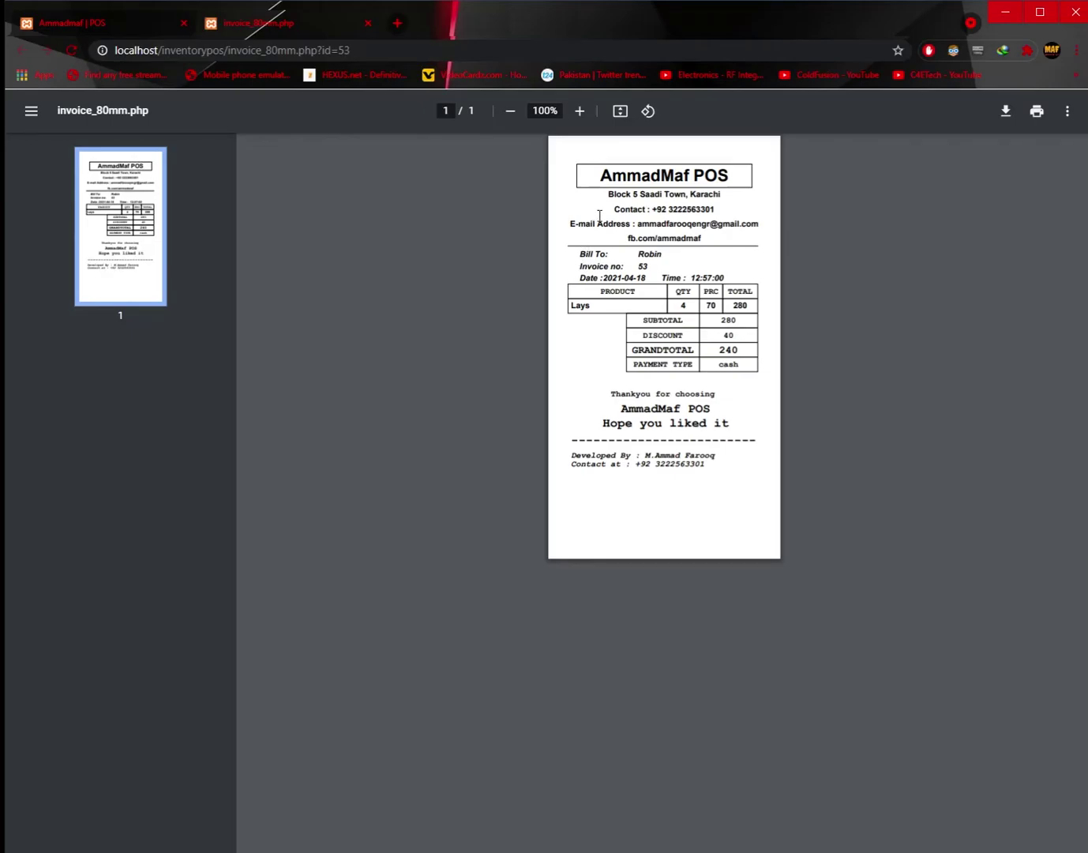
Step: Review the receipt's bill-to, date, Lays line, discount 40 and grand total 240
left_click_drag(581, 253, 672, 253)
left_click_drag(579, 277, 747, 269)
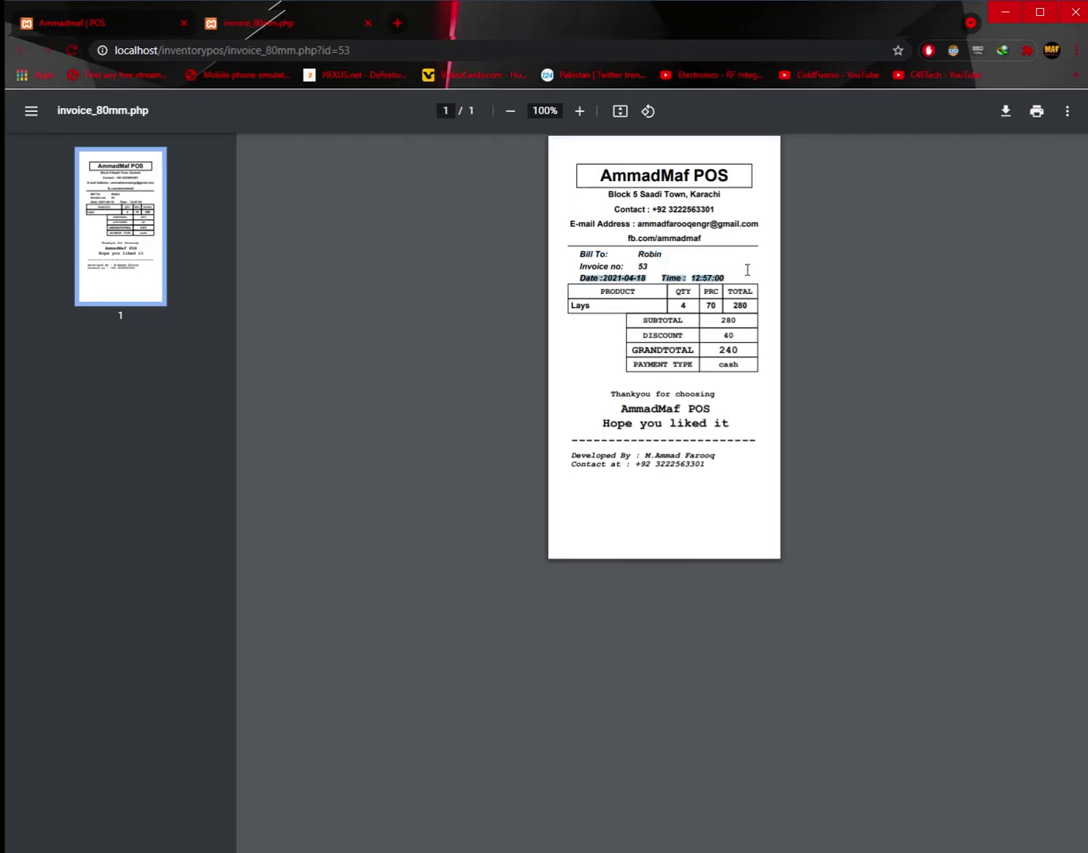
left_click(748, 269)
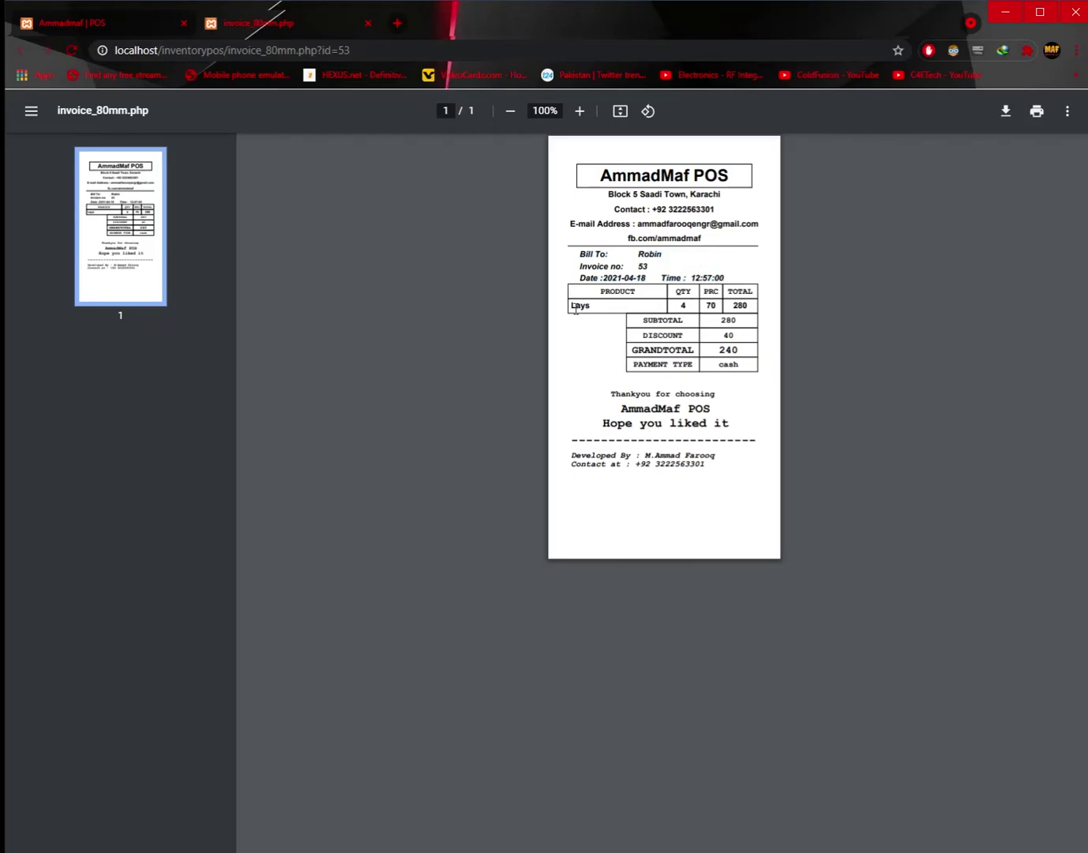
left_click_drag(572, 306, 633, 299)
double_click(676, 296)
left_click_drag(740, 337, 721, 337)
left_click_drag(738, 349, 713, 367)
left_click_drag(605, 395, 732, 399)
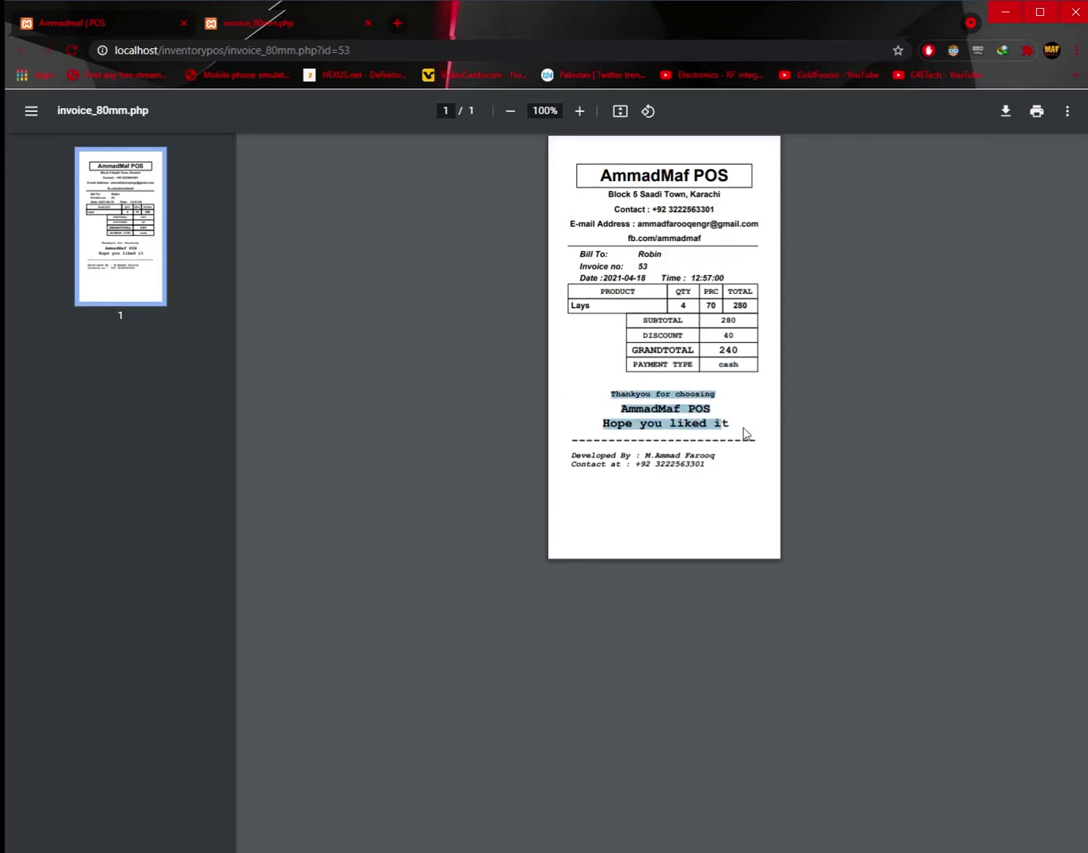
left_click(731, 427)
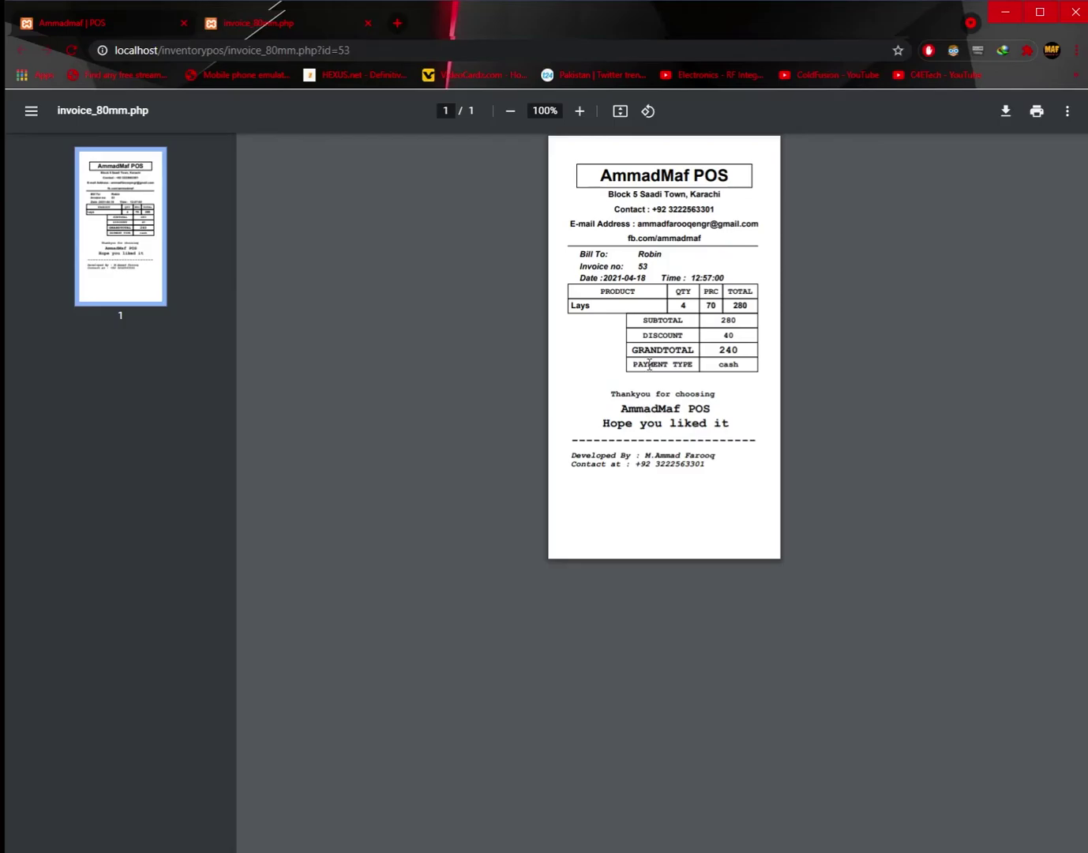
Step: Close the receipt tab and go to the Staff Registration page
left_click(50, 27)
middle_click(245, 22)
left_click(91, 426)
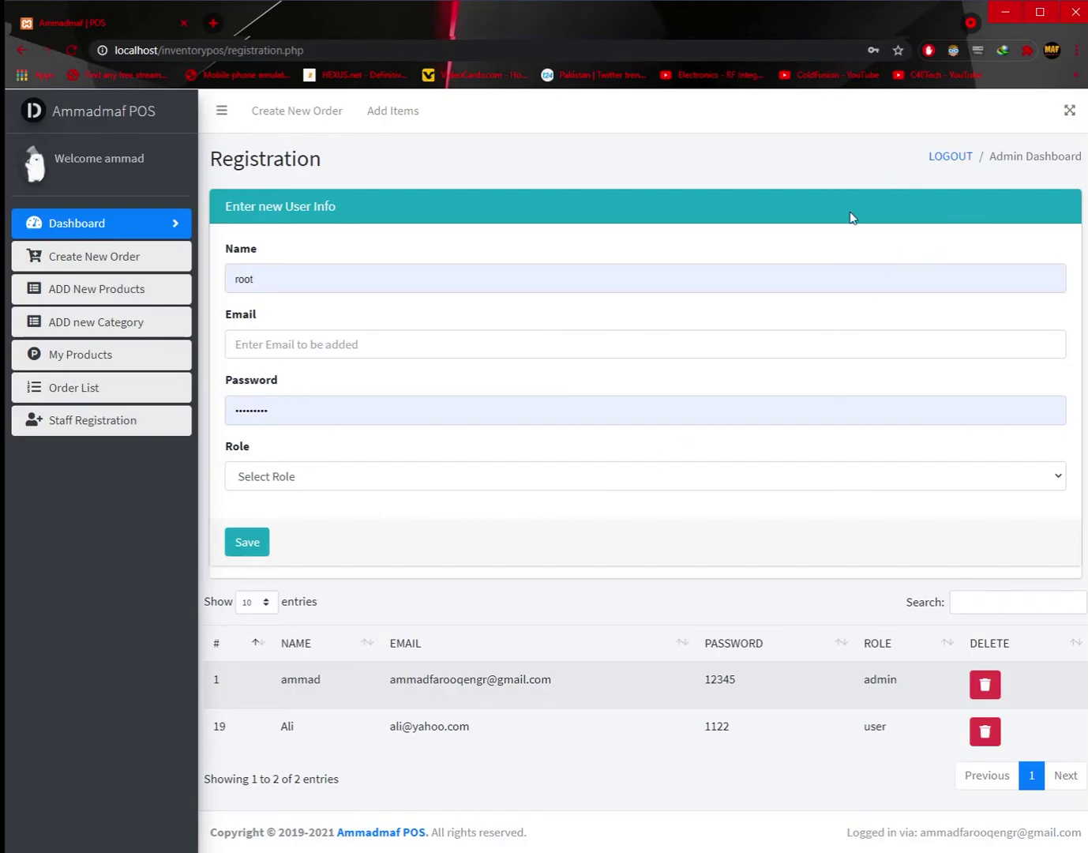
Step: Log out of the admin account from the admin dashboard
left_click(122, 261)
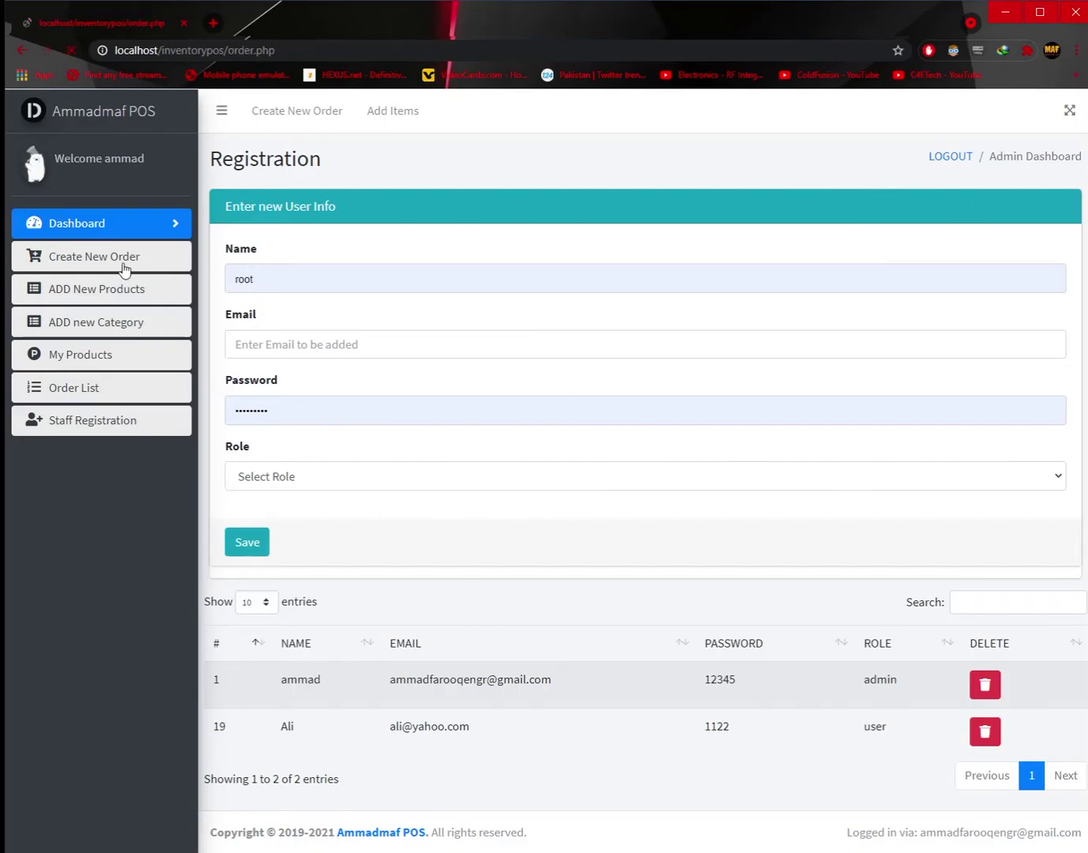
left_click(118, 224)
left_click(952, 160)
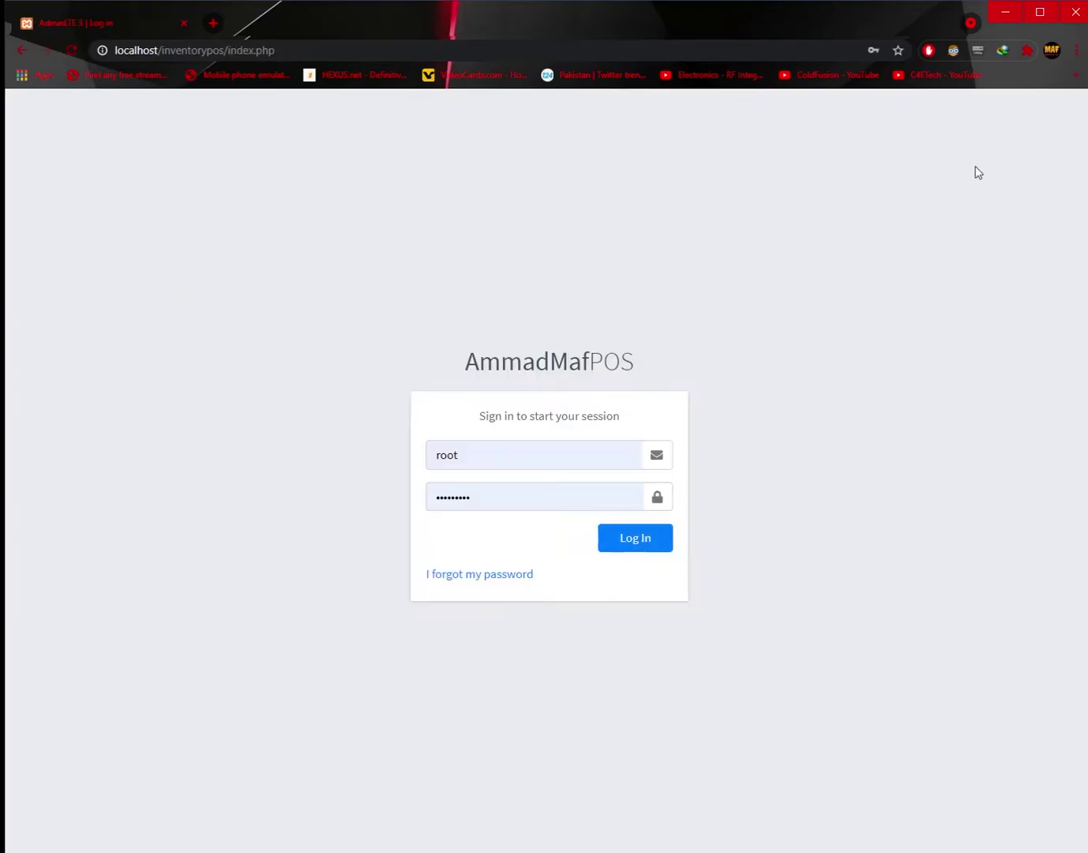
Step: Sign in with the regular user's e-mail and password to reach the User Dashboard
left_click_drag(553, 447, 380, 466)
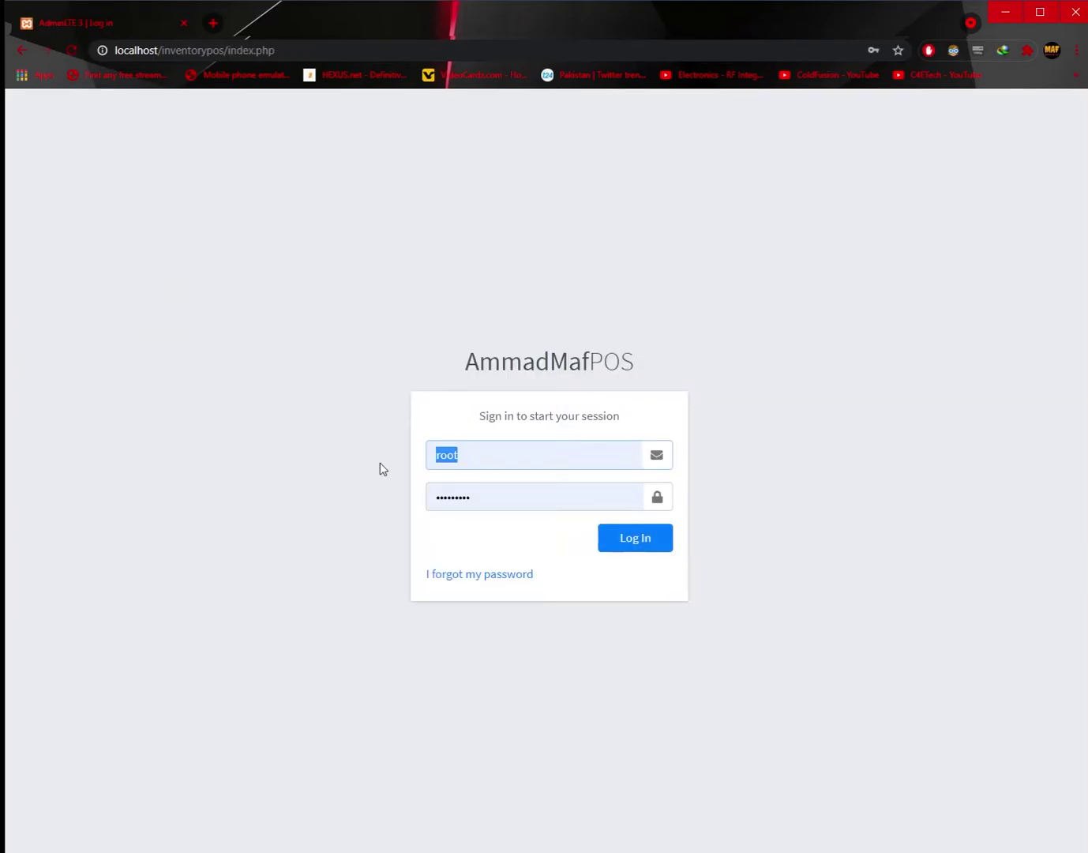
key("BackSpace")
key("Down")
key("Return")
key("Tab")
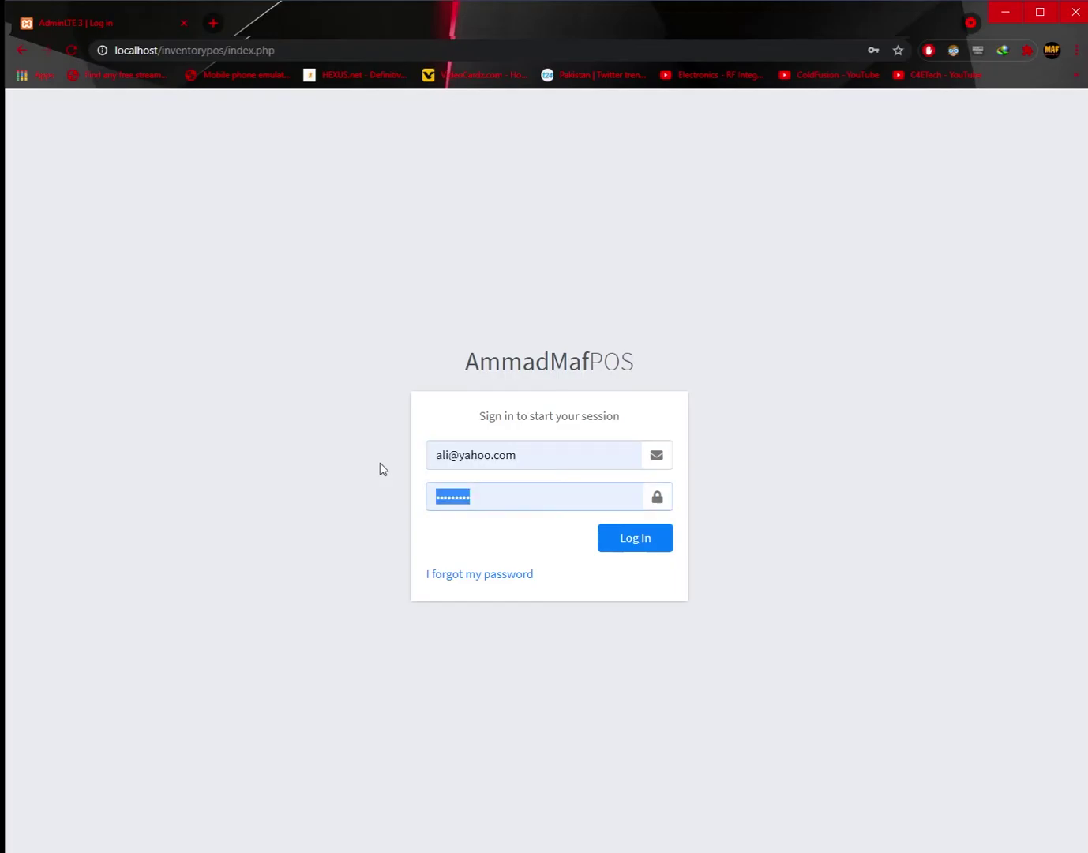
key("Return")
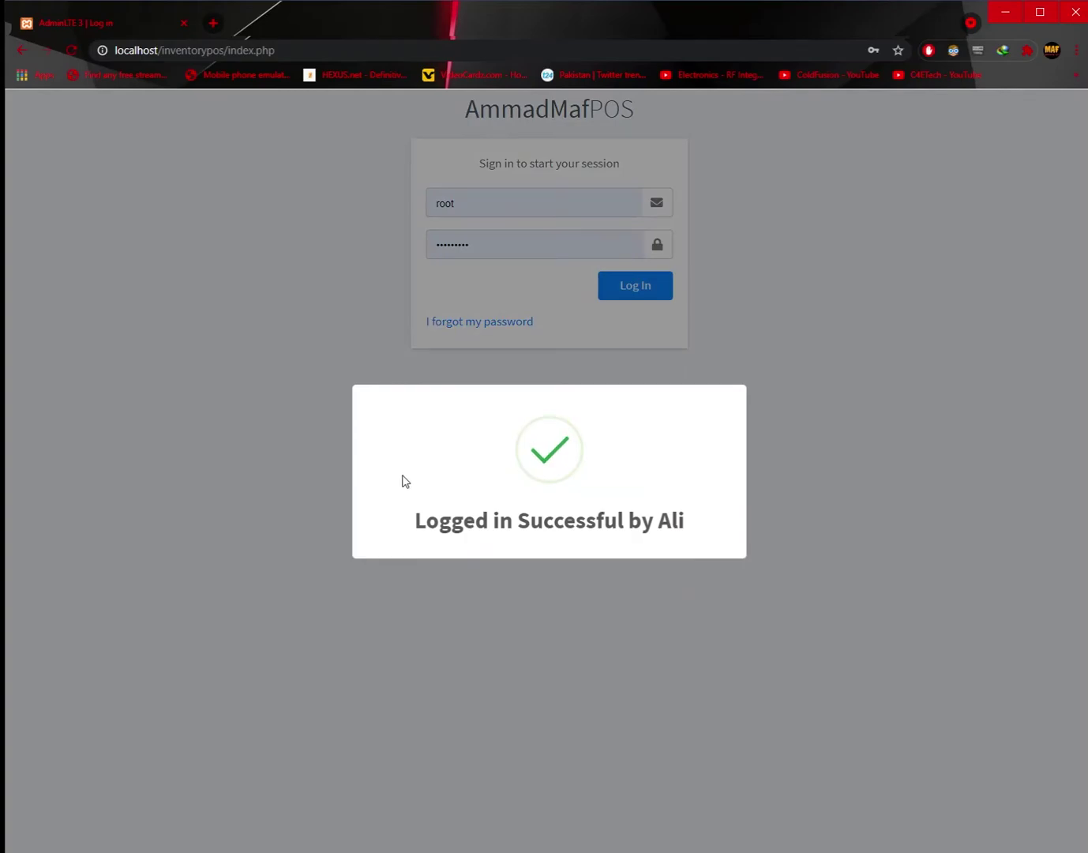
left_click_drag(677, 521, 661, 522)
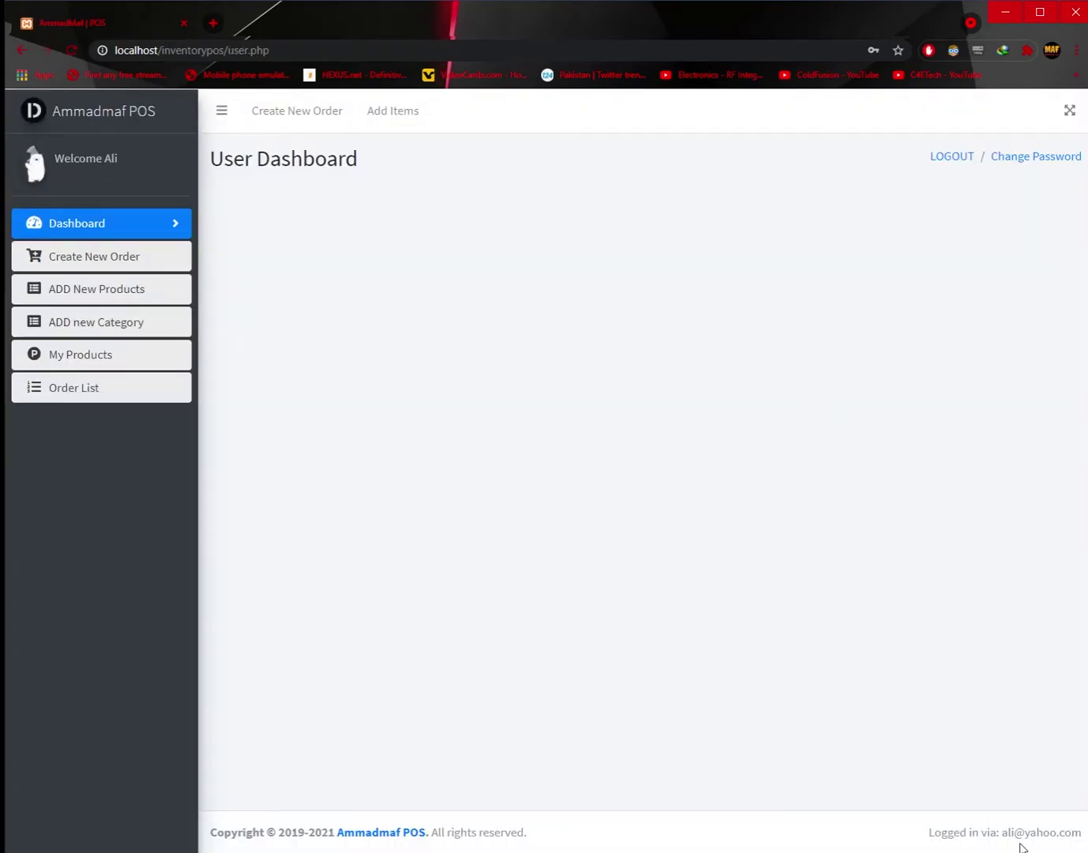
Step: Browse the user's ADD New Products and ADD new Category pages, ending on the Order List of invoices 51–53
left_click_drag(1003, 831, 1079, 838)
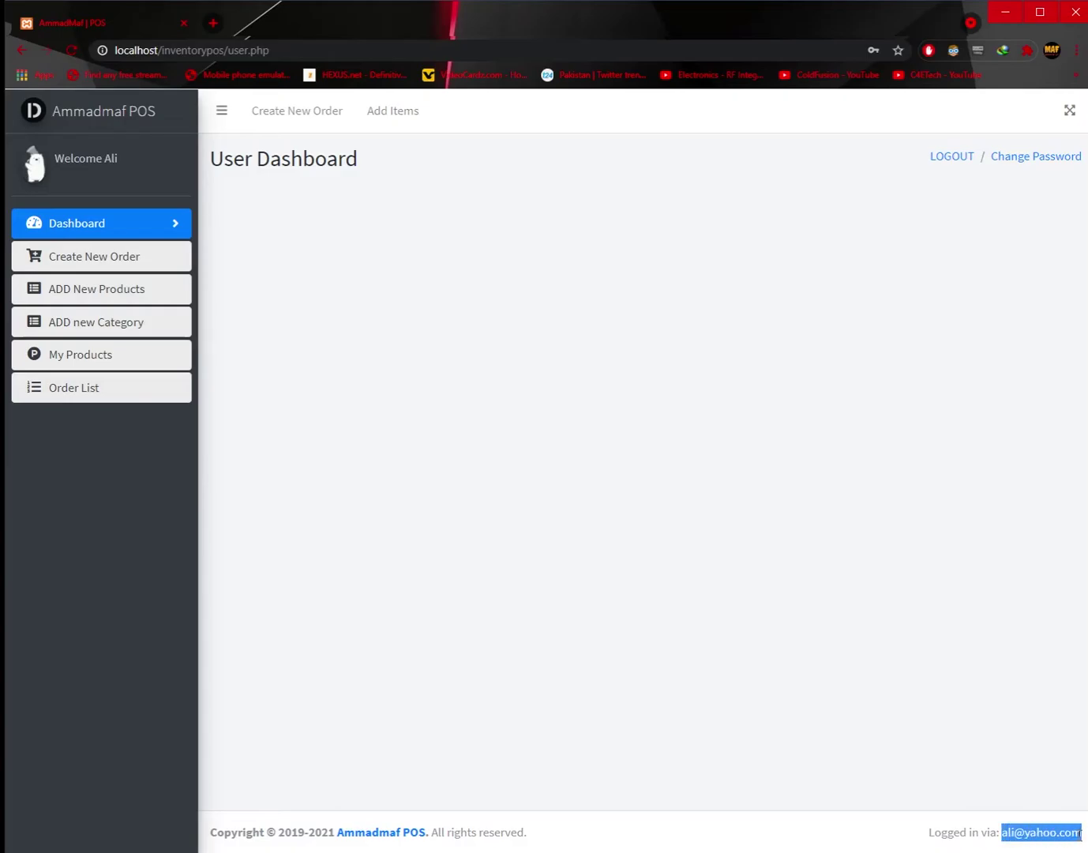
left_click(521, 466)
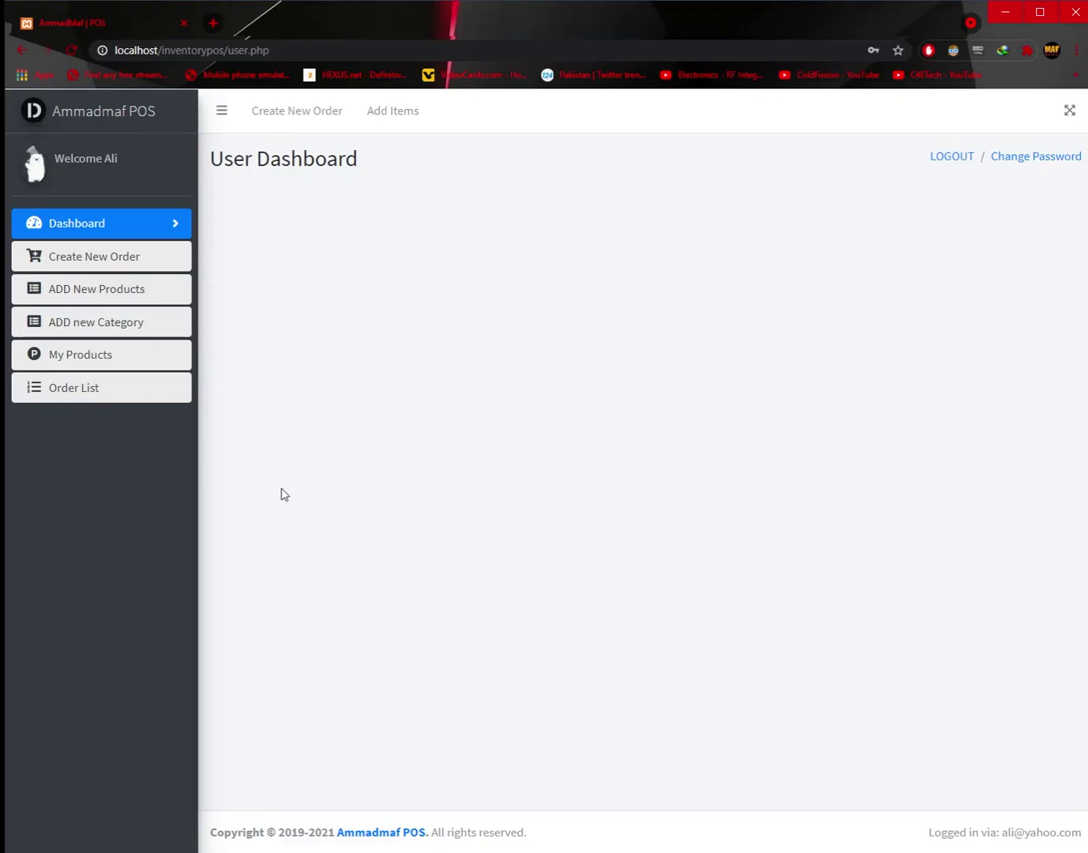
left_click(112, 291)
left_click(98, 331)
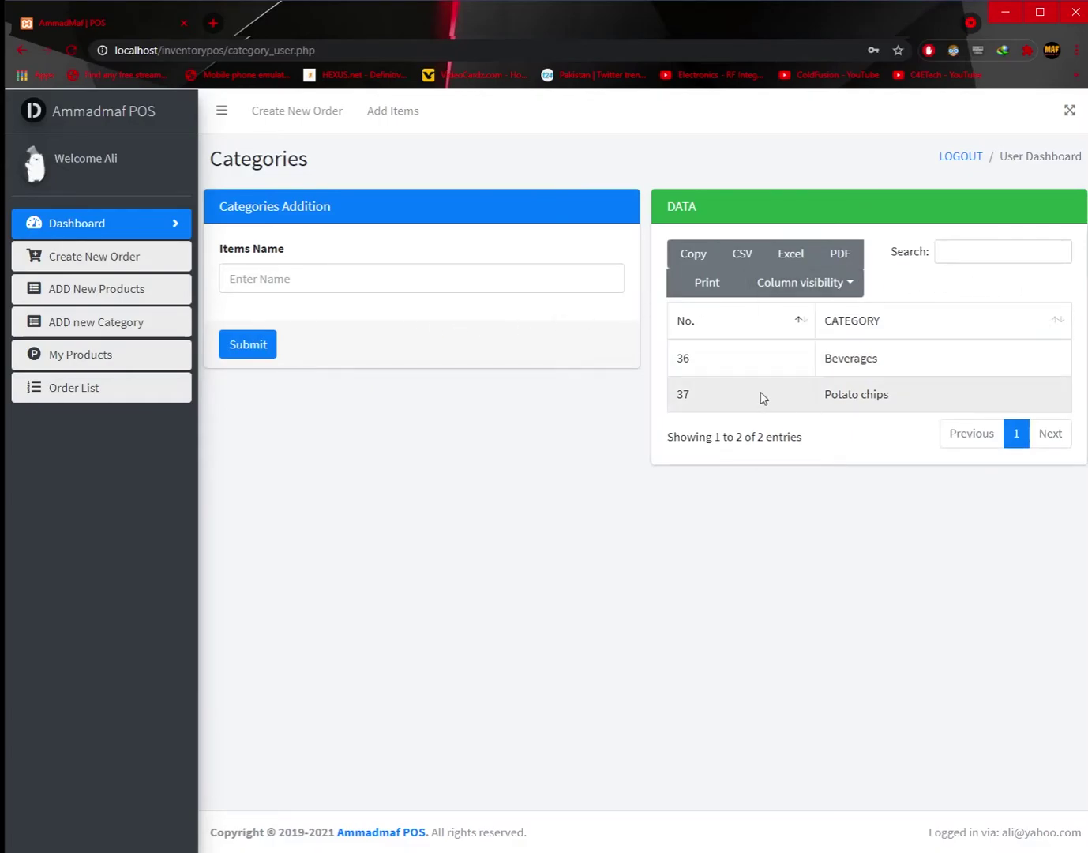
left_click(116, 303)
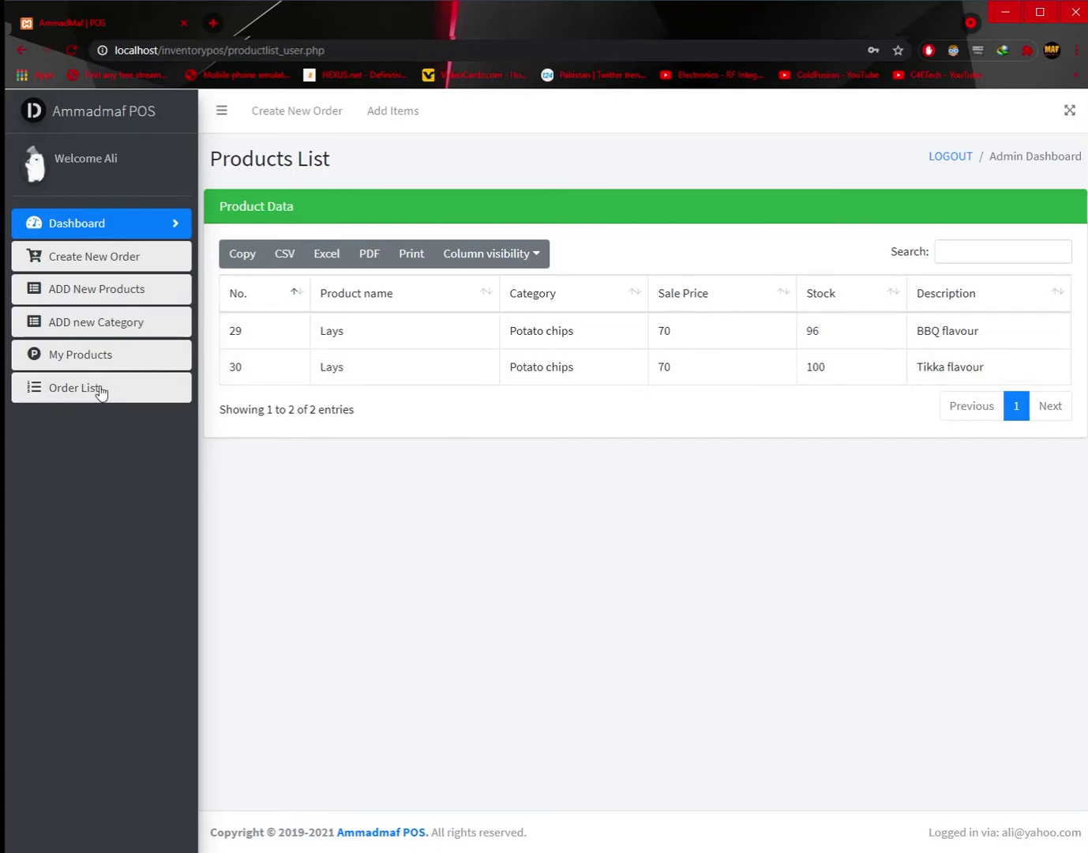
left_click(100, 388)
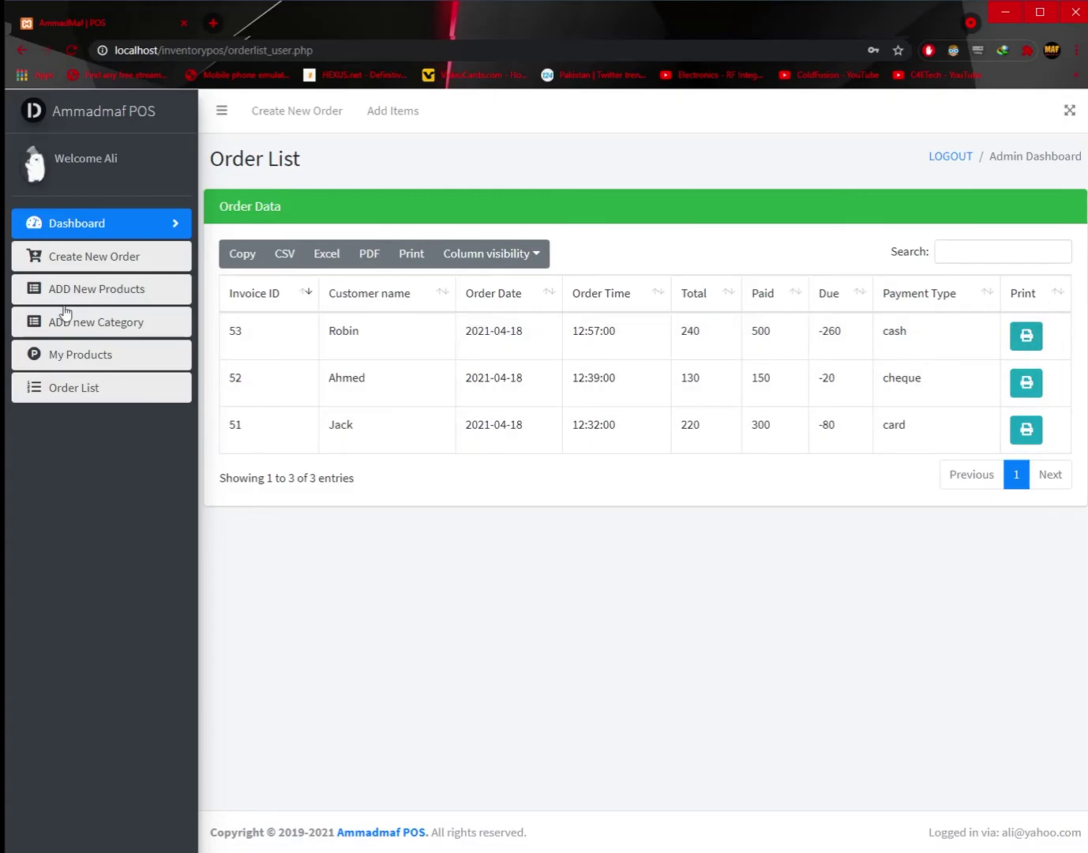
Step: Open invoice 52's receipt, close its tab, then switch between Create New Order and ADD new Category
left_click(1026, 384)
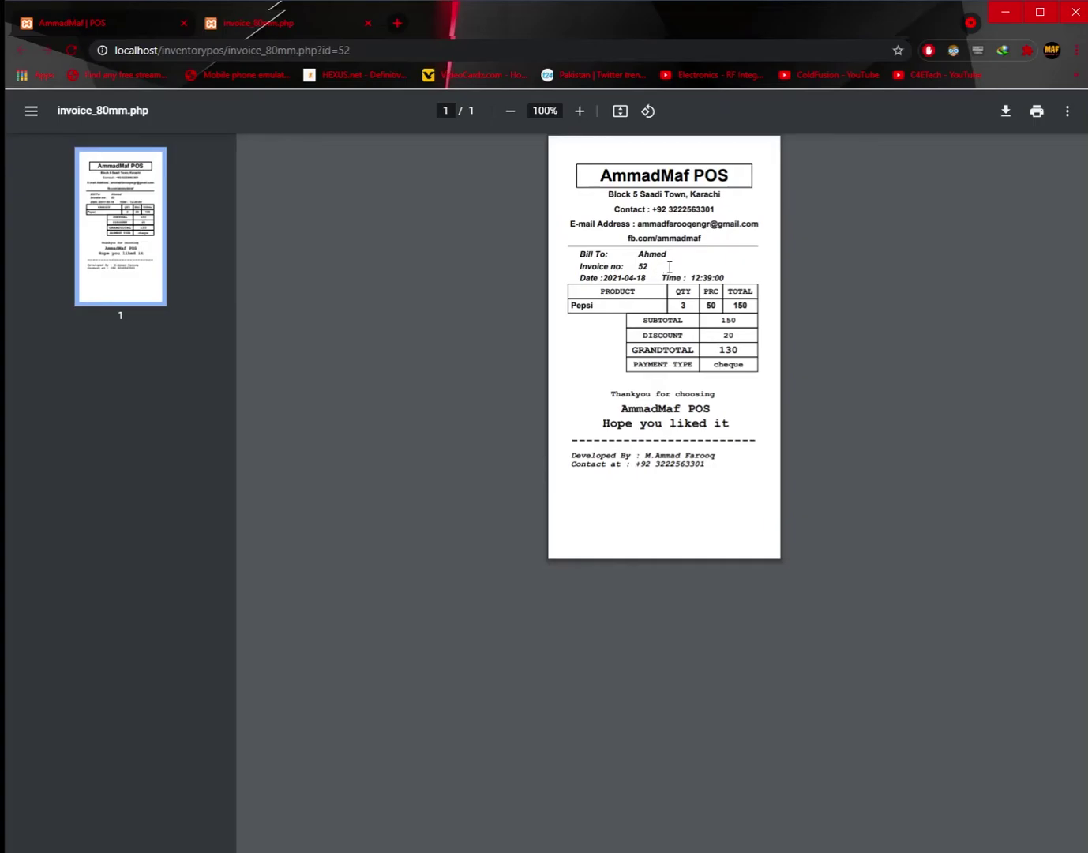
middle_click(285, 22)
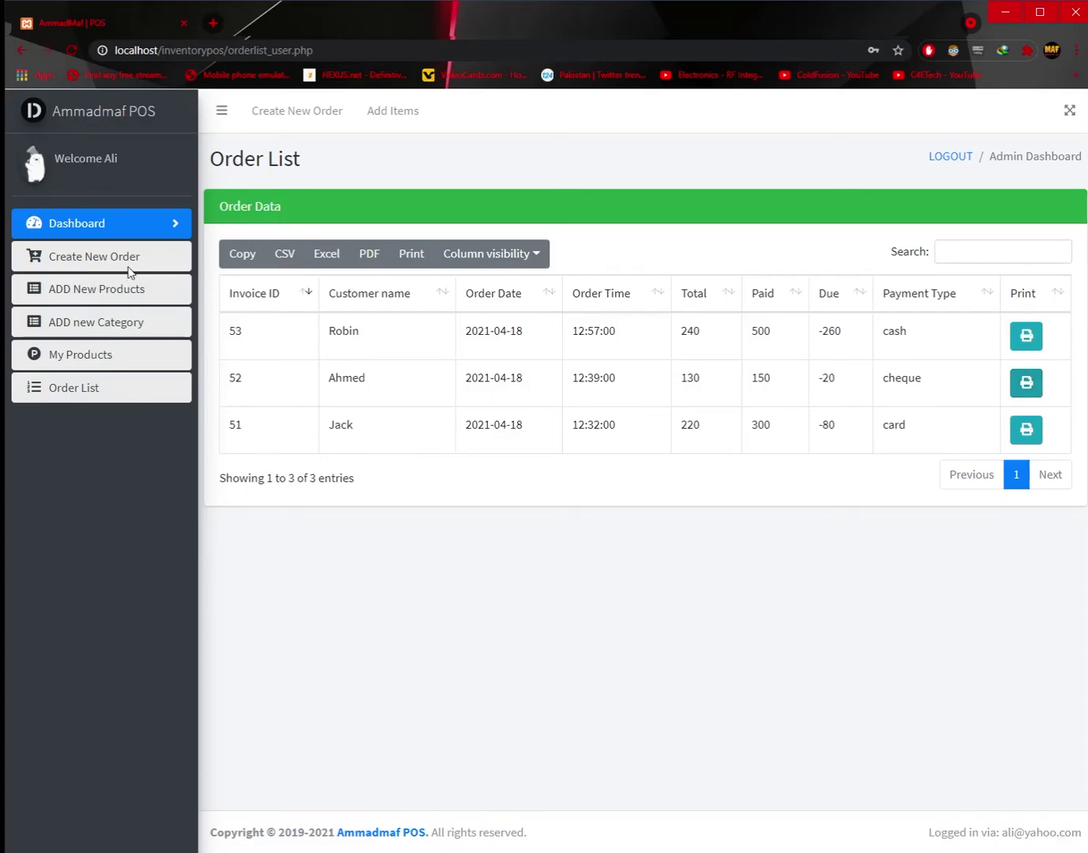
left_click(128, 273)
left_click(116, 326)
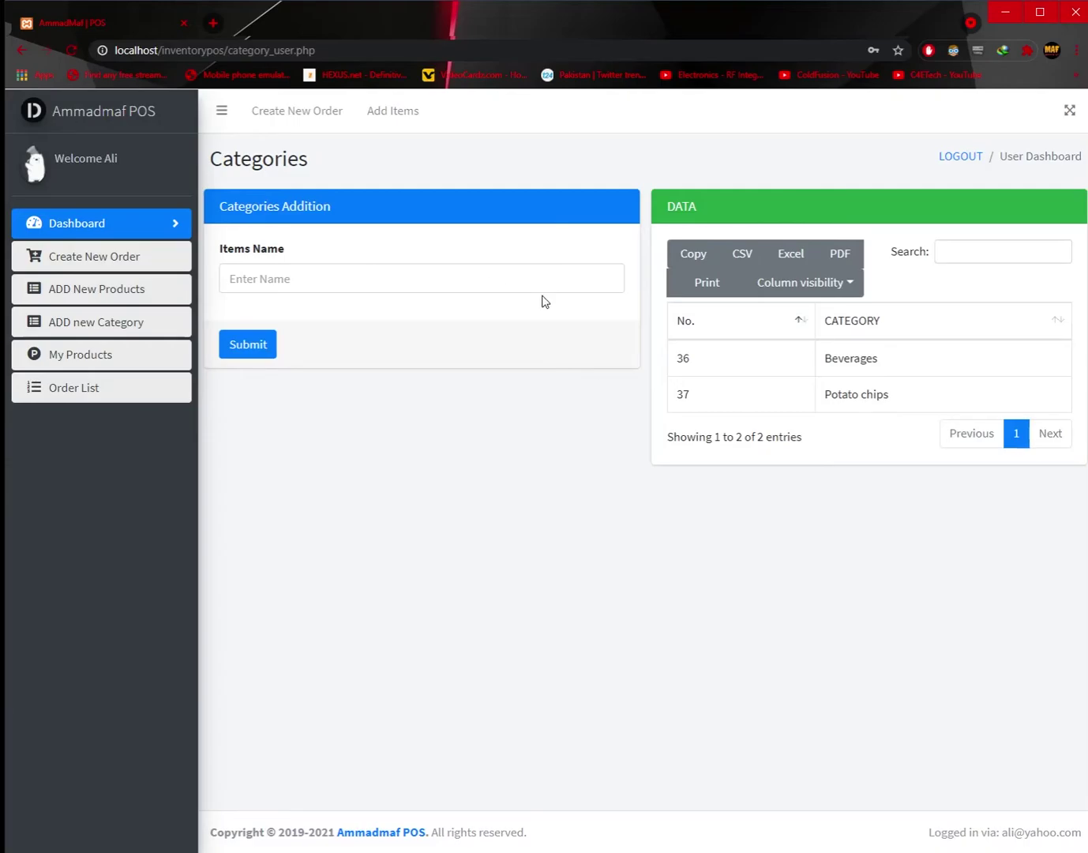
left_click(389, 275)
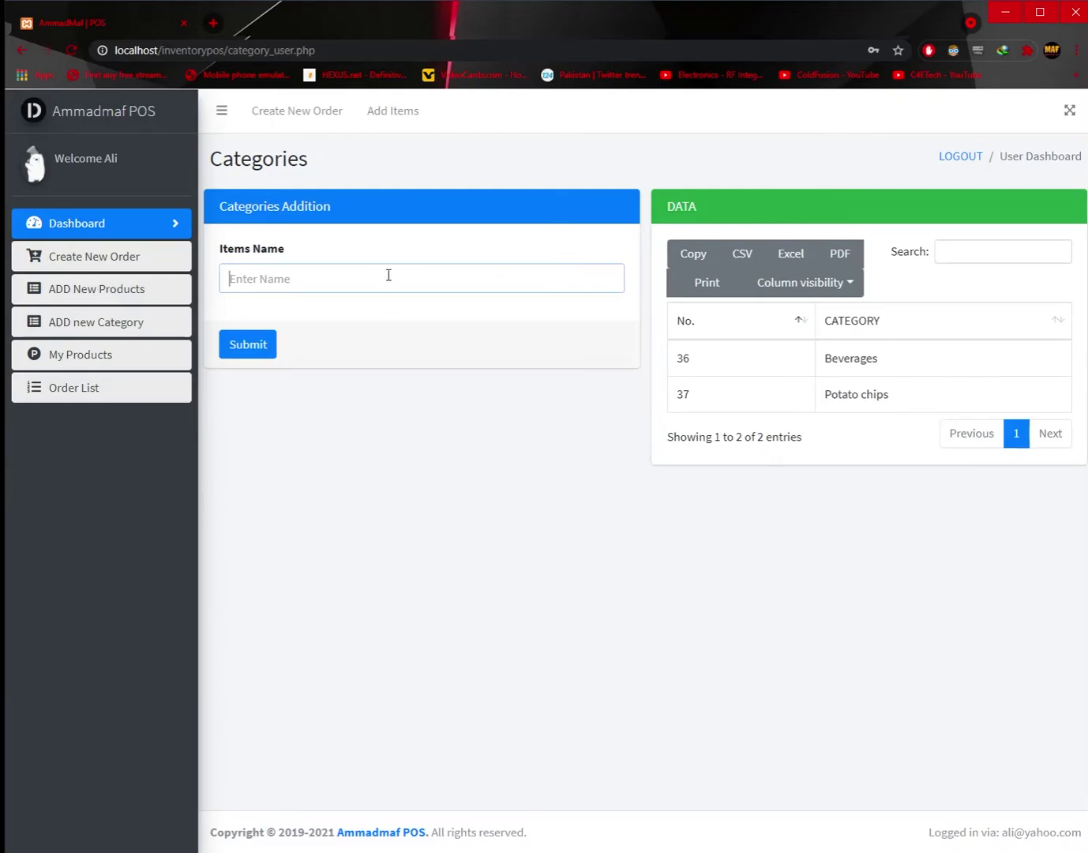
left_click(77, 252)
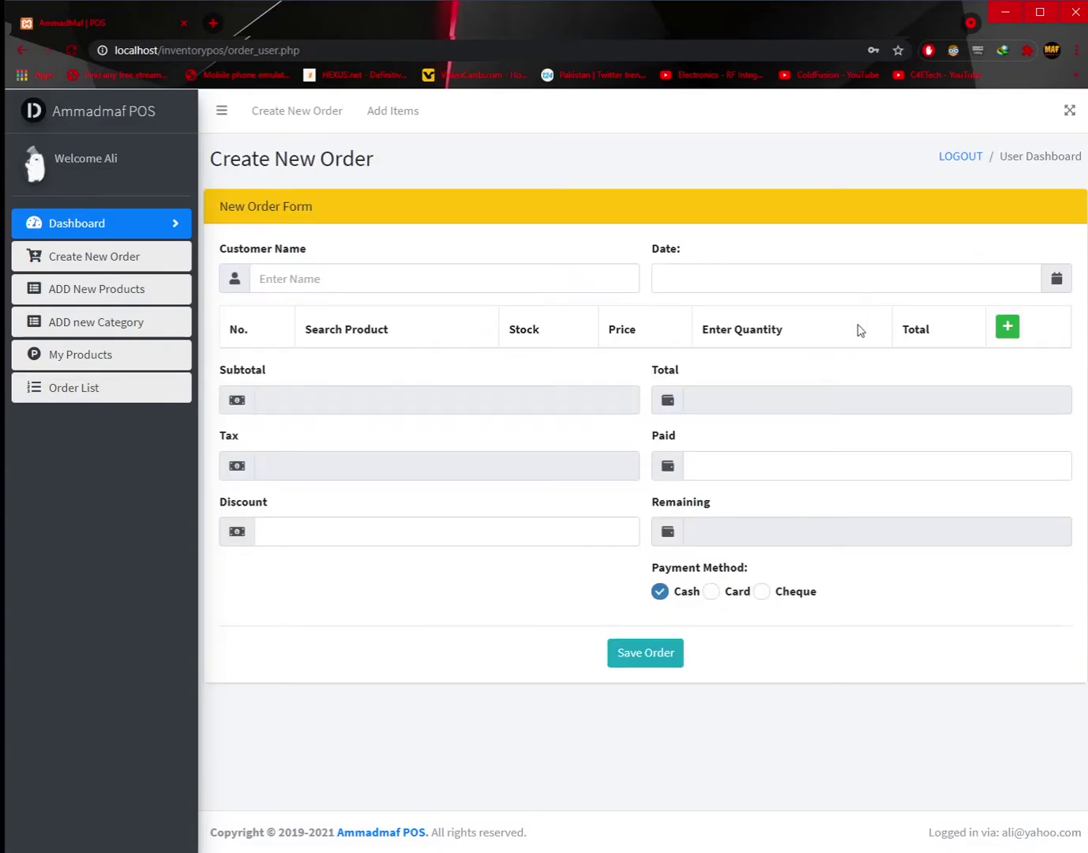
left_click(100, 324)
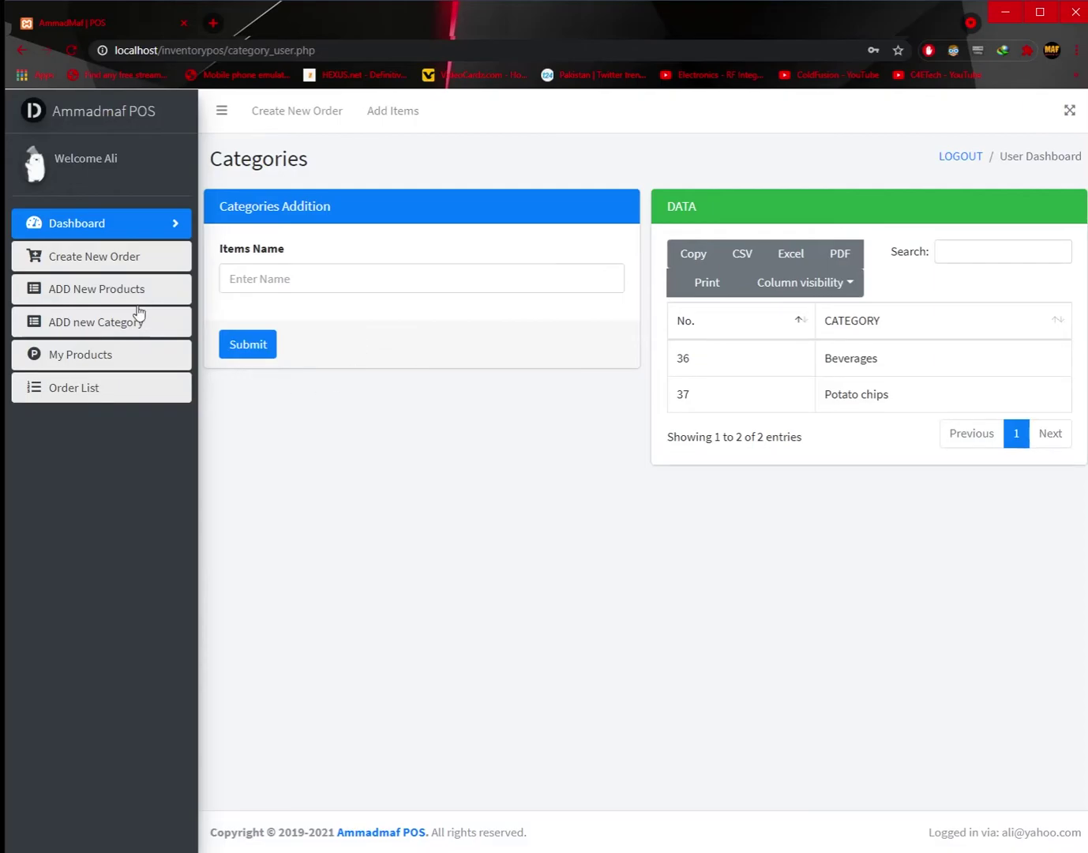
Step: Submit a new category named Soups from the ADD new Category form
left_click(135, 298)
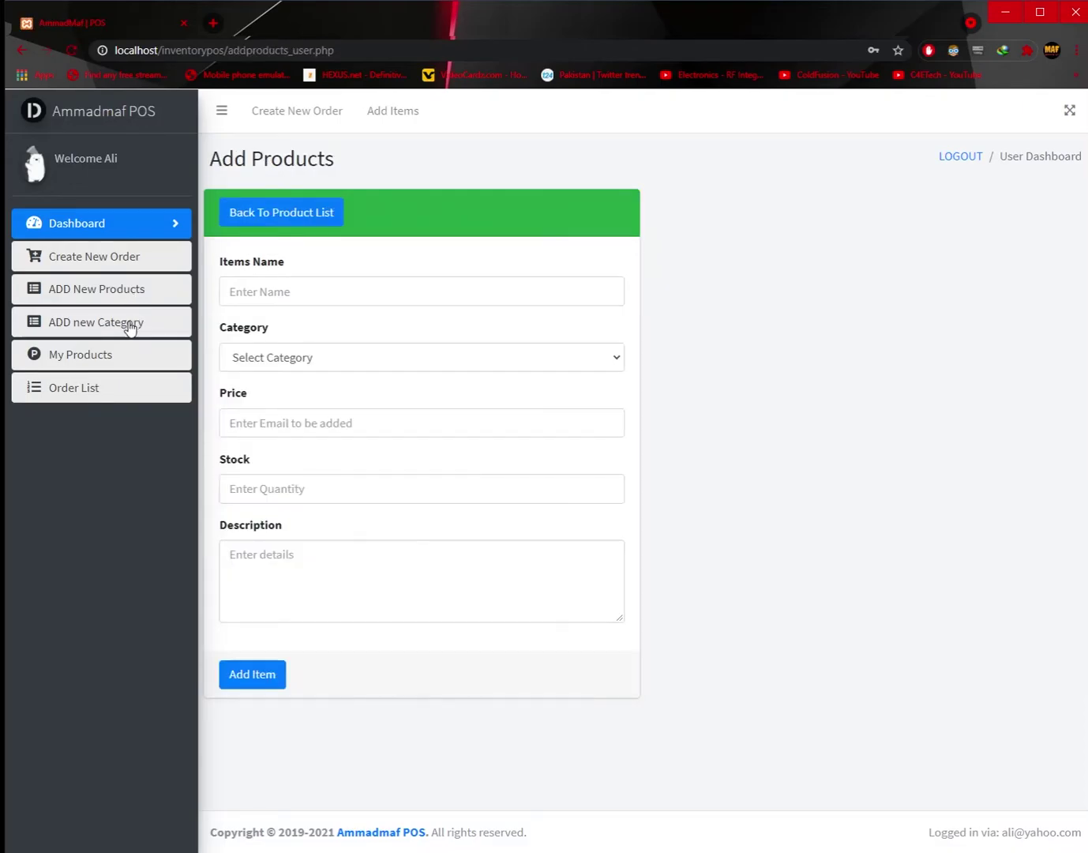
left_click(131, 327)
left_click(335, 278)
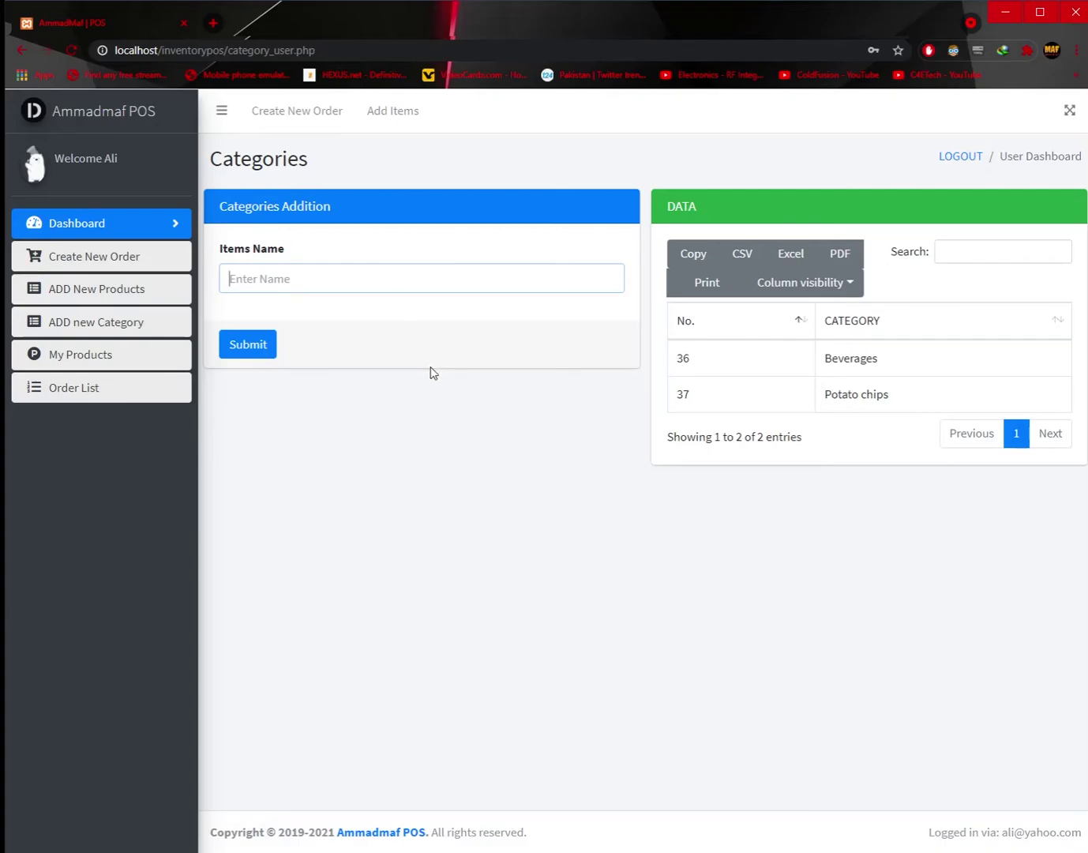
type("Soups")
left_click(246, 354)
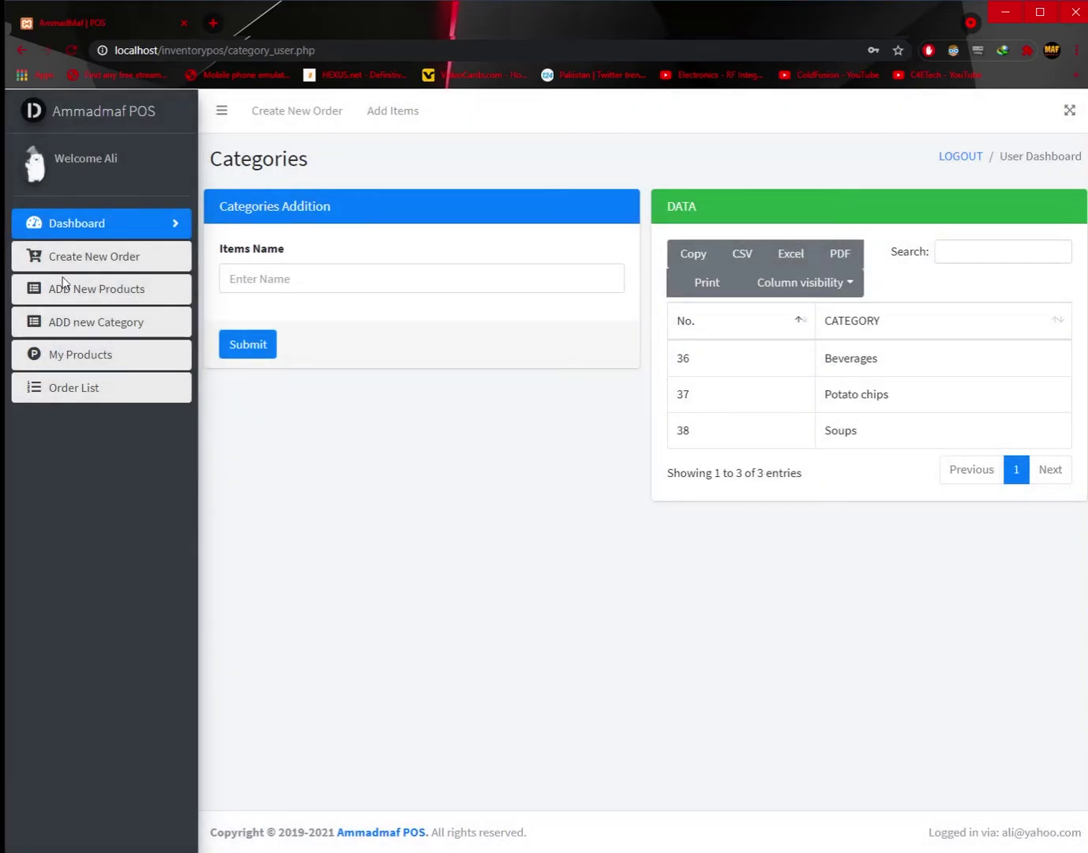
Step: Start a new product named Corn soup in the Soups category
left_click(99, 297)
left_click(356, 289)
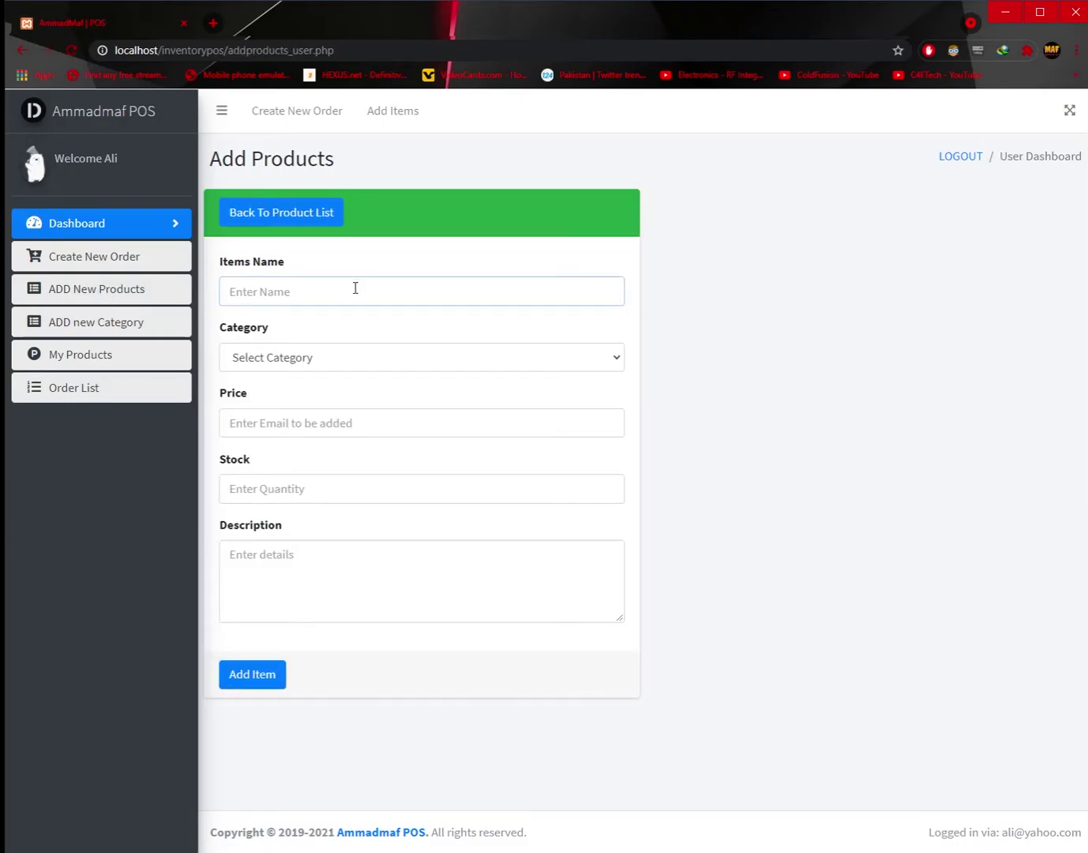
type("Corn soup")
left_click(419, 362)
left_click(393, 410)
Step: Set the Corn soup price to 250 and stock to 100
left_click(399, 424)
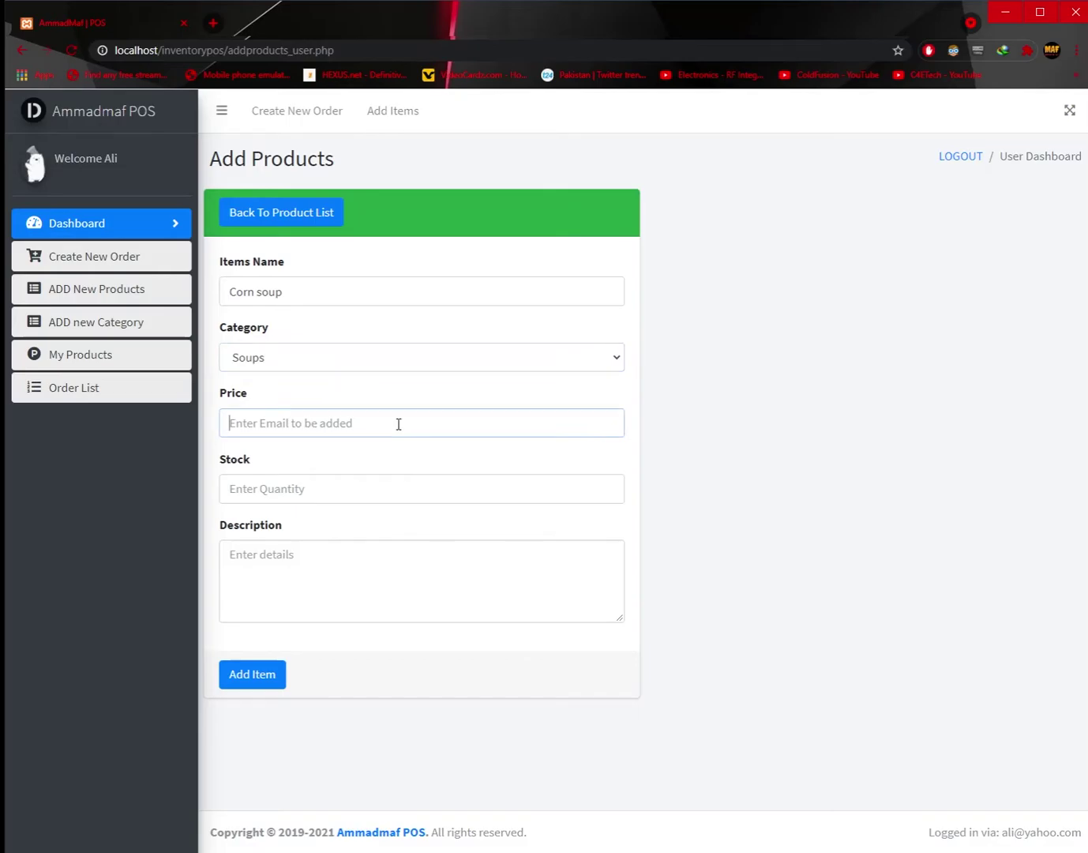
type("250")
left_click(368, 485)
type("9")
key("BackSpace")
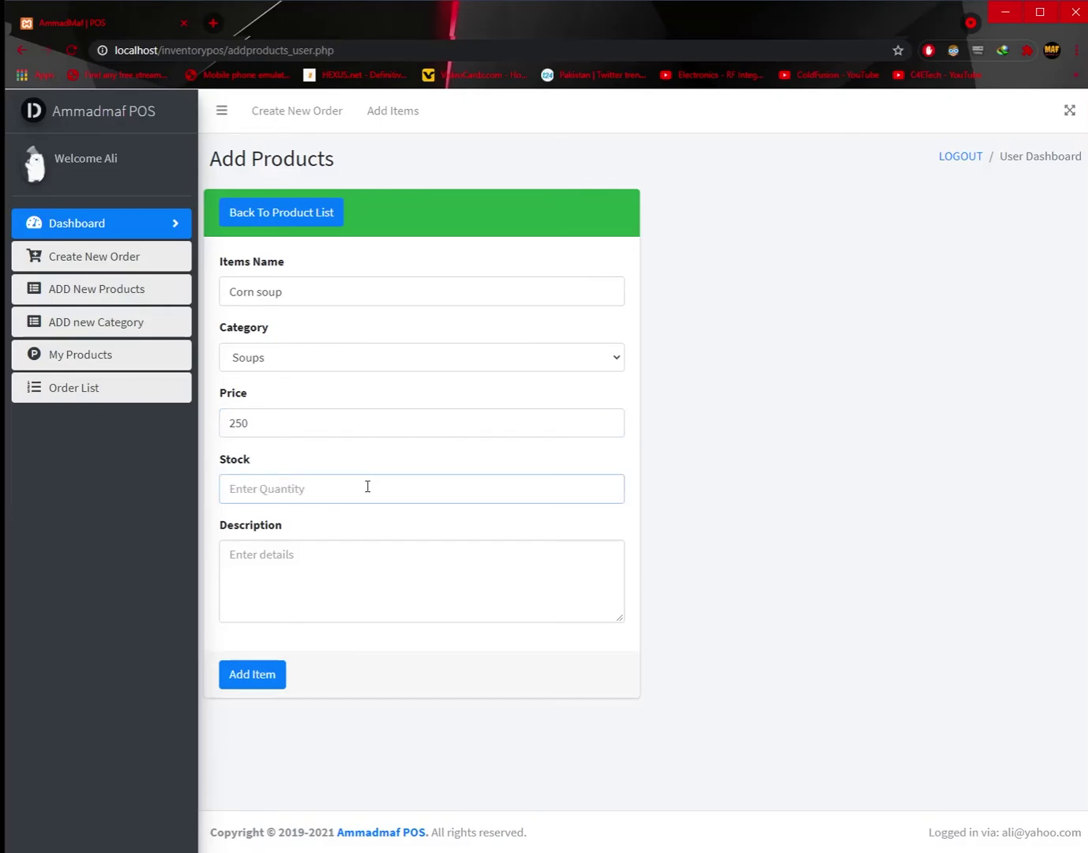
type("100")
Step: Add a chicken flavour description, save the item, and check it in My Products
left_click(394, 606)
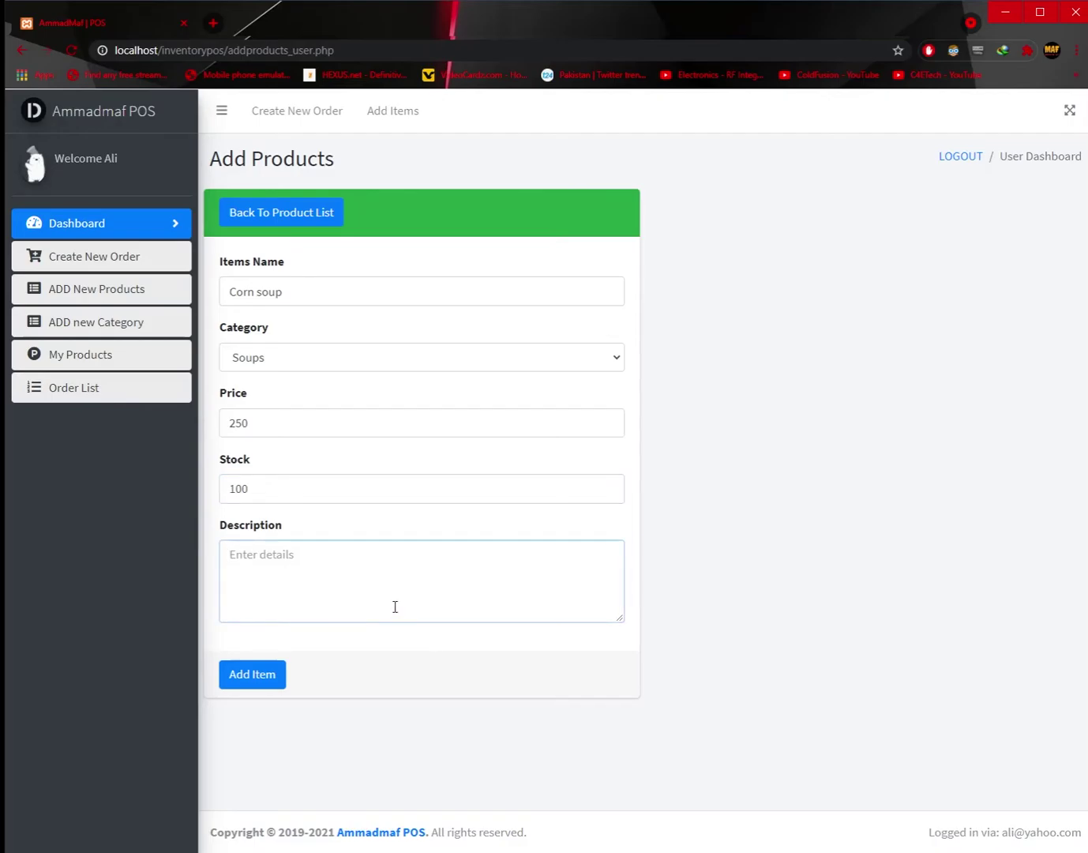
type("chicken flavour")
left_click(280, 676)
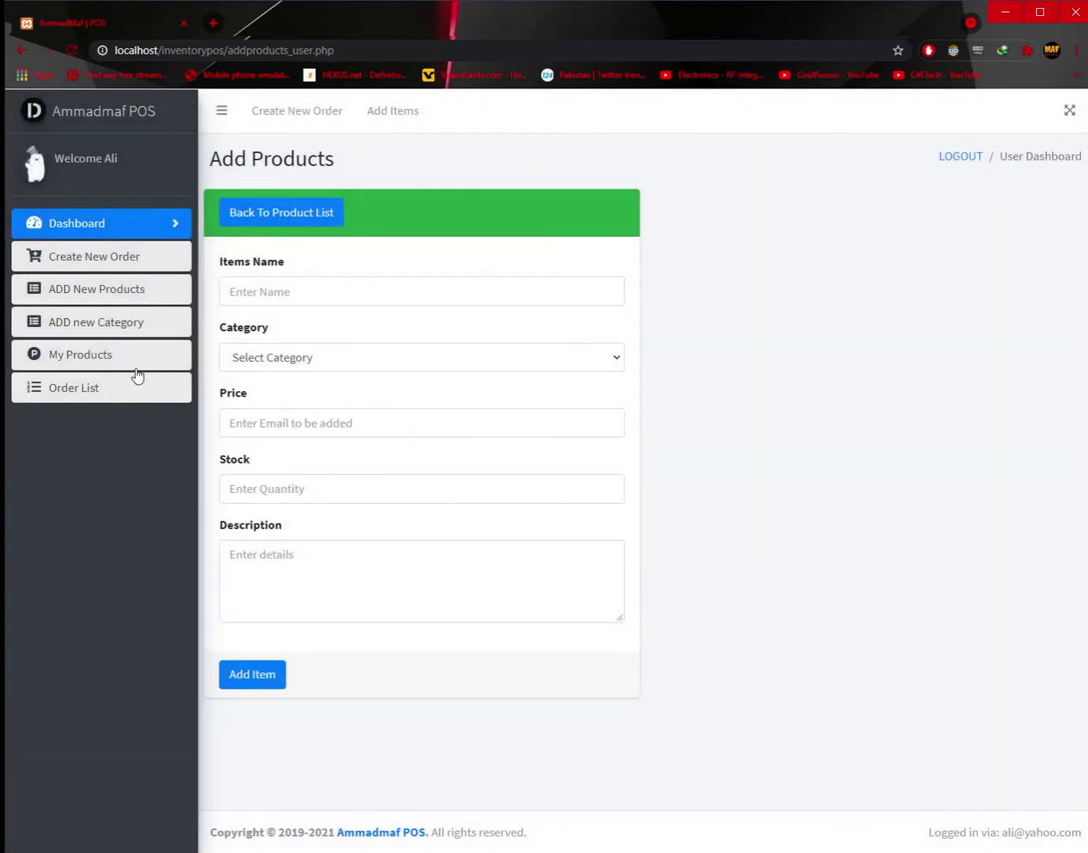
left_click(138, 355)
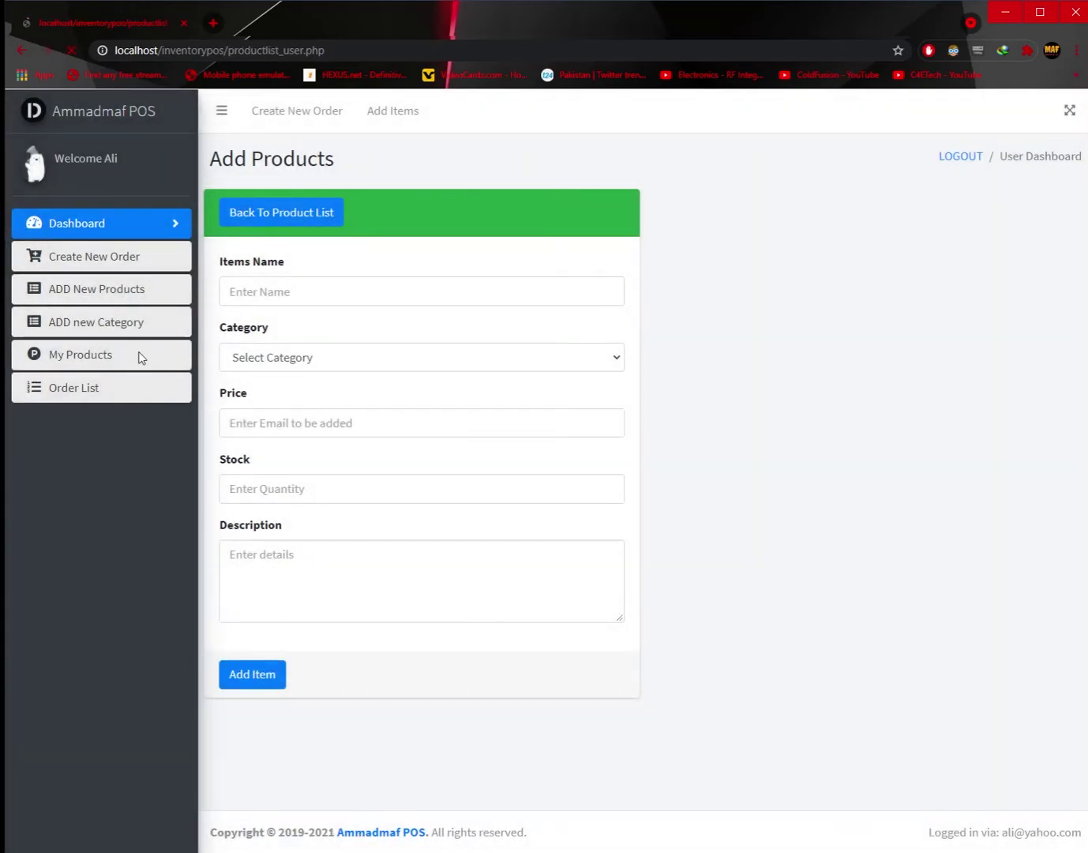
left_click_drag(325, 405, 1004, 400)
left_click(845, 455)
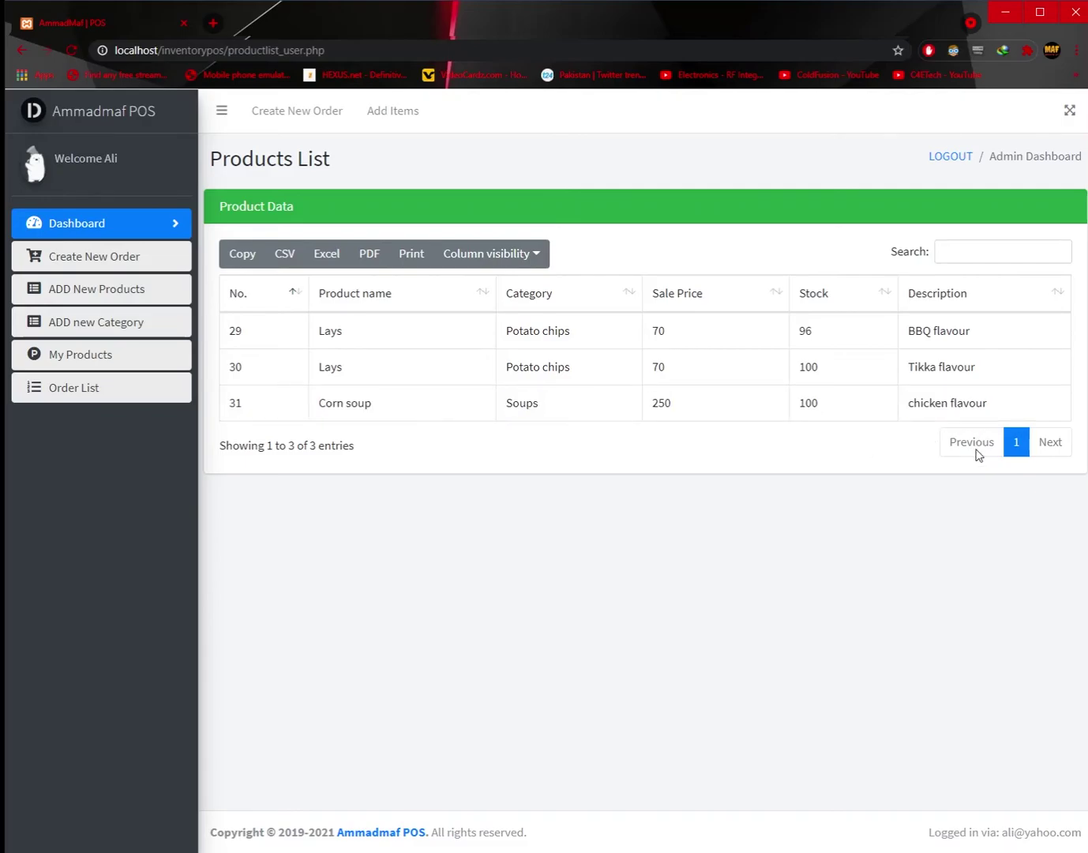
Step: Start a new order with the customer's name and the order date
left_click(294, 113)
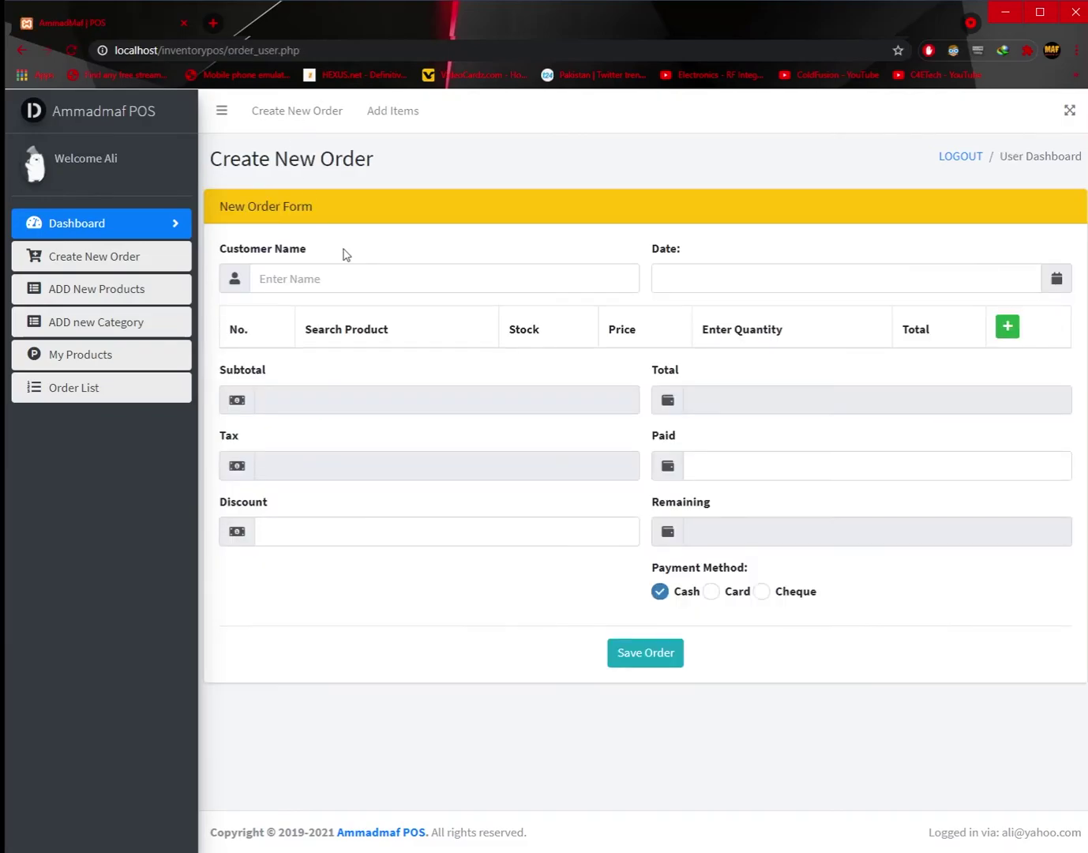
left_click(540, 284)
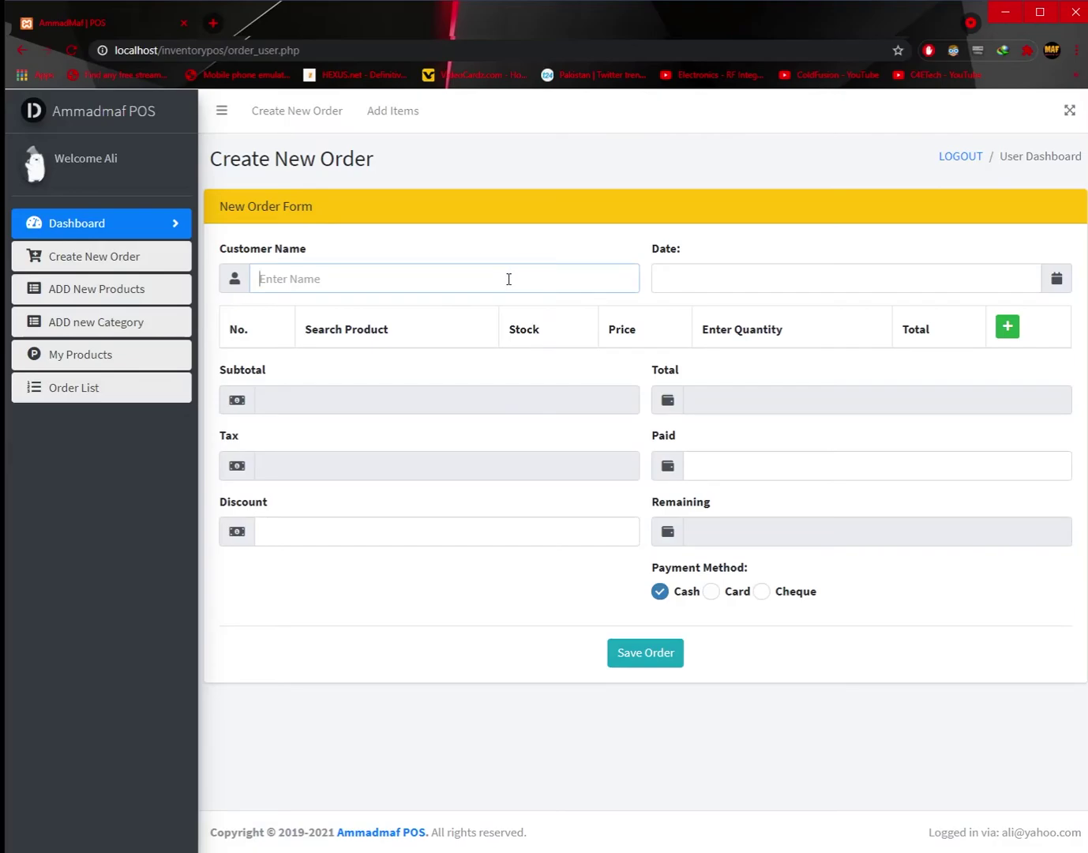
type("Umeer")
left_click(1057, 276)
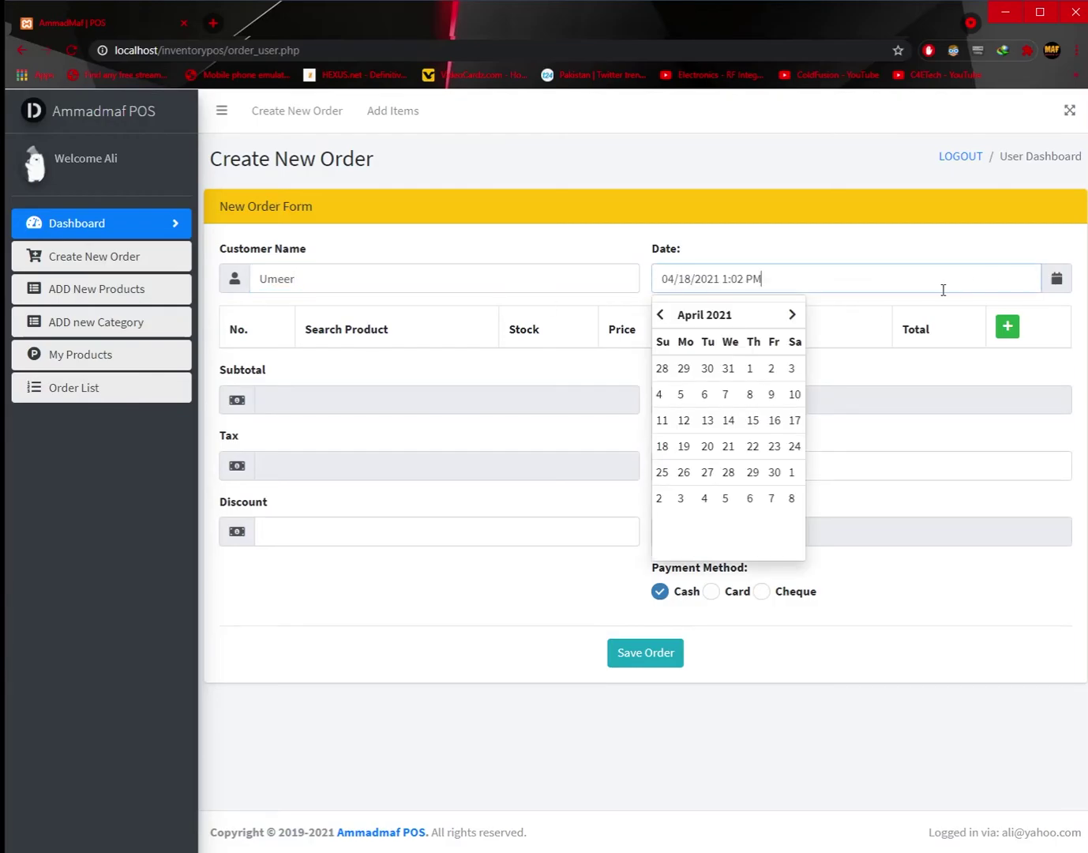
left_click(802, 205)
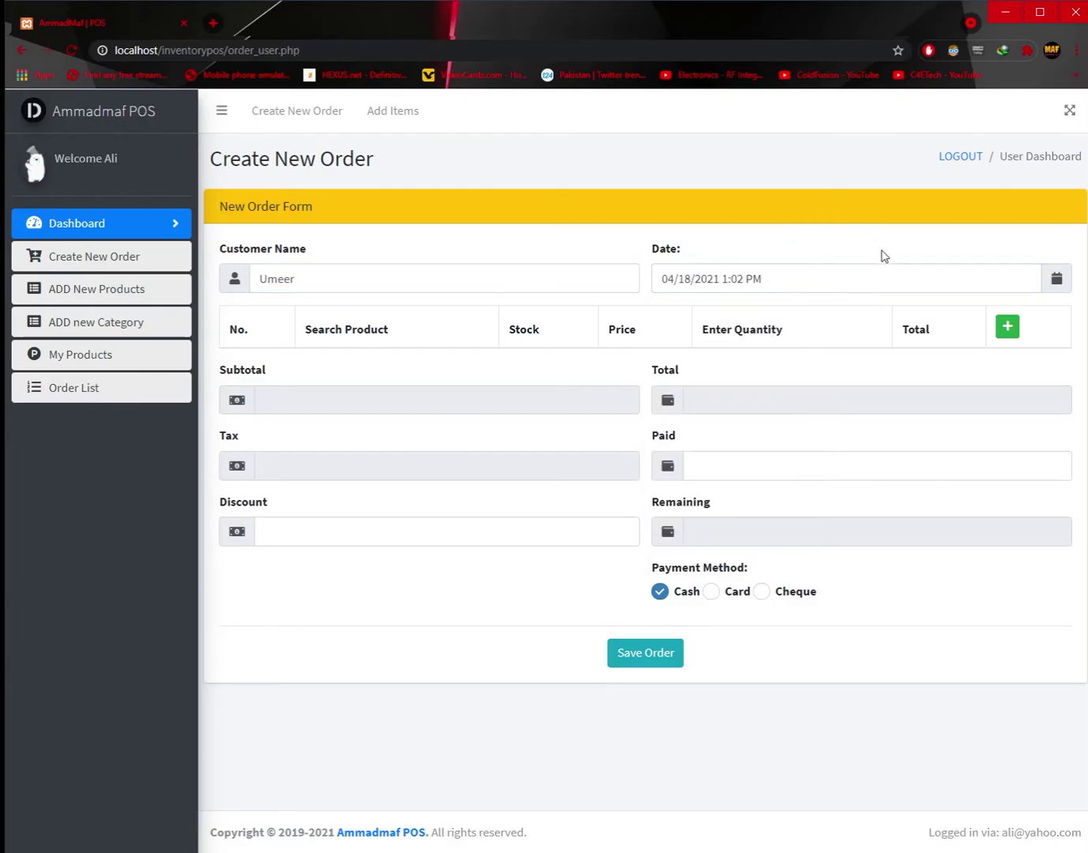
Step: Add a Corn soup line with quantity 2
left_click(1007, 335)
left_click(395, 372)
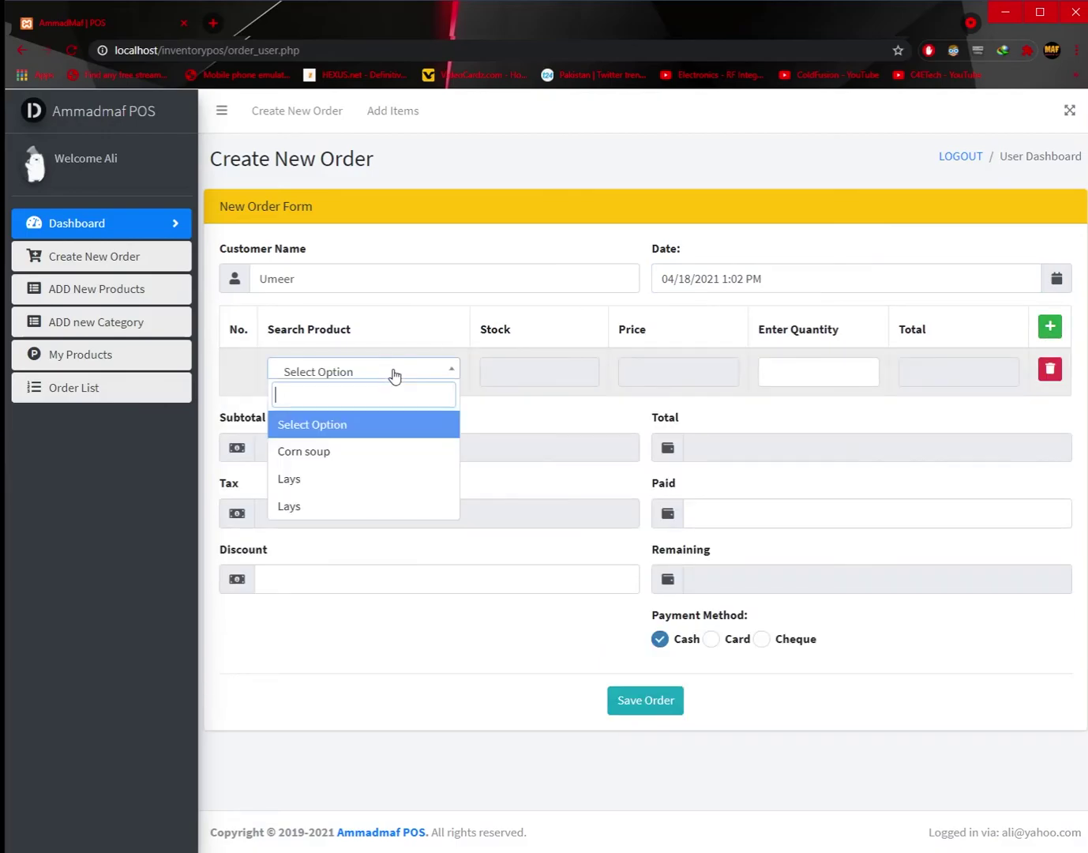
left_click(378, 452)
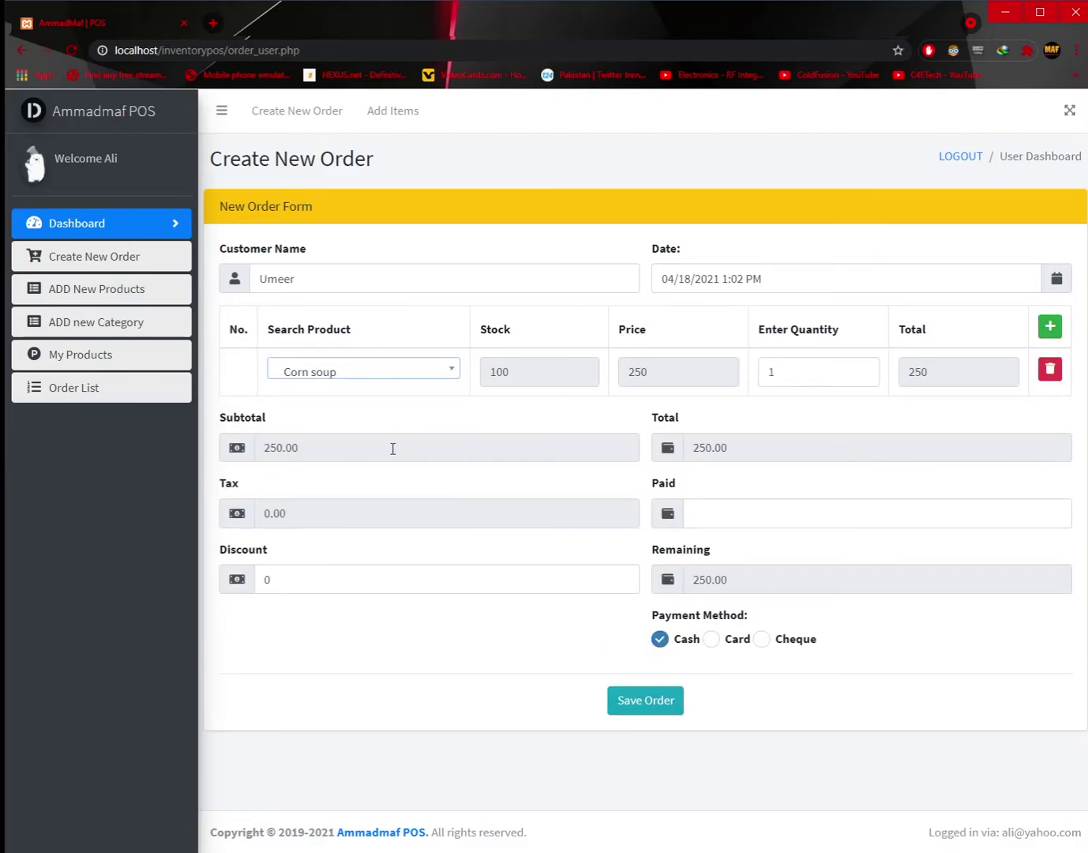
left_click(863, 370)
left_click(864, 369)
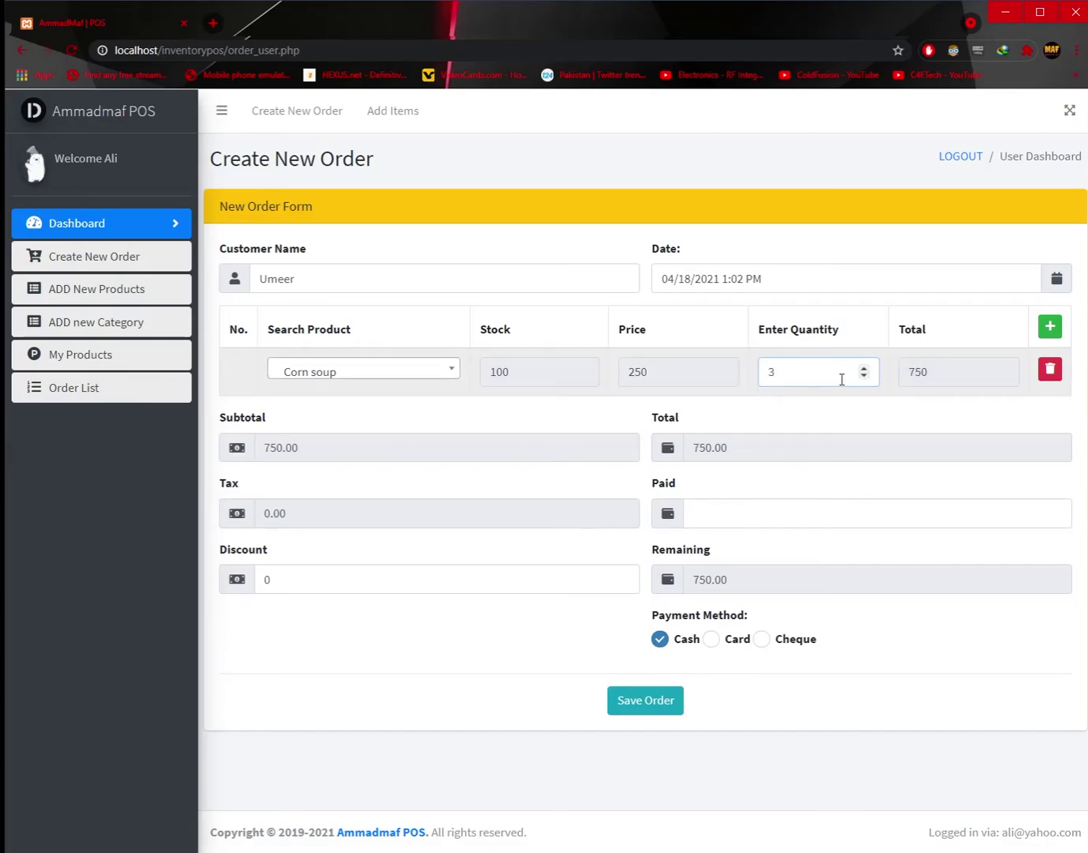
left_click(864, 376)
Step: Enter discount 30 and 1000 paid, choose Card, and save the order
double_click(263, 580)
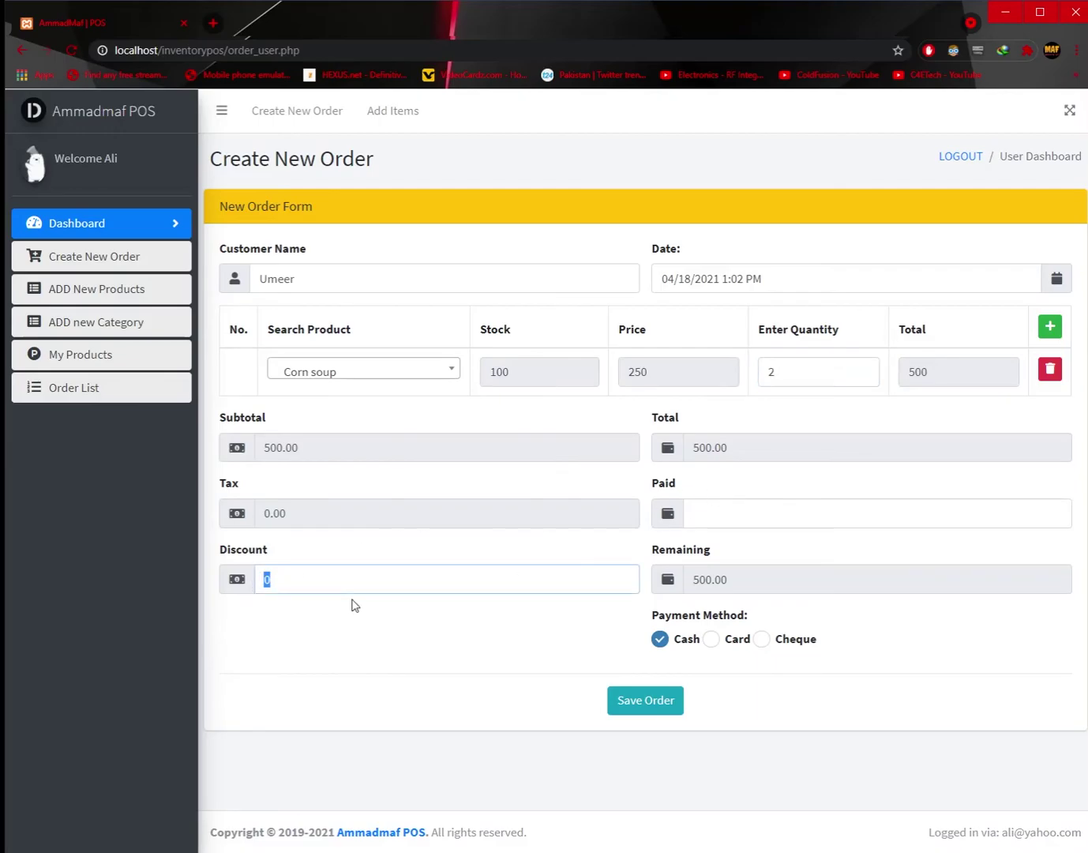
type("30")
left_click(736, 526)
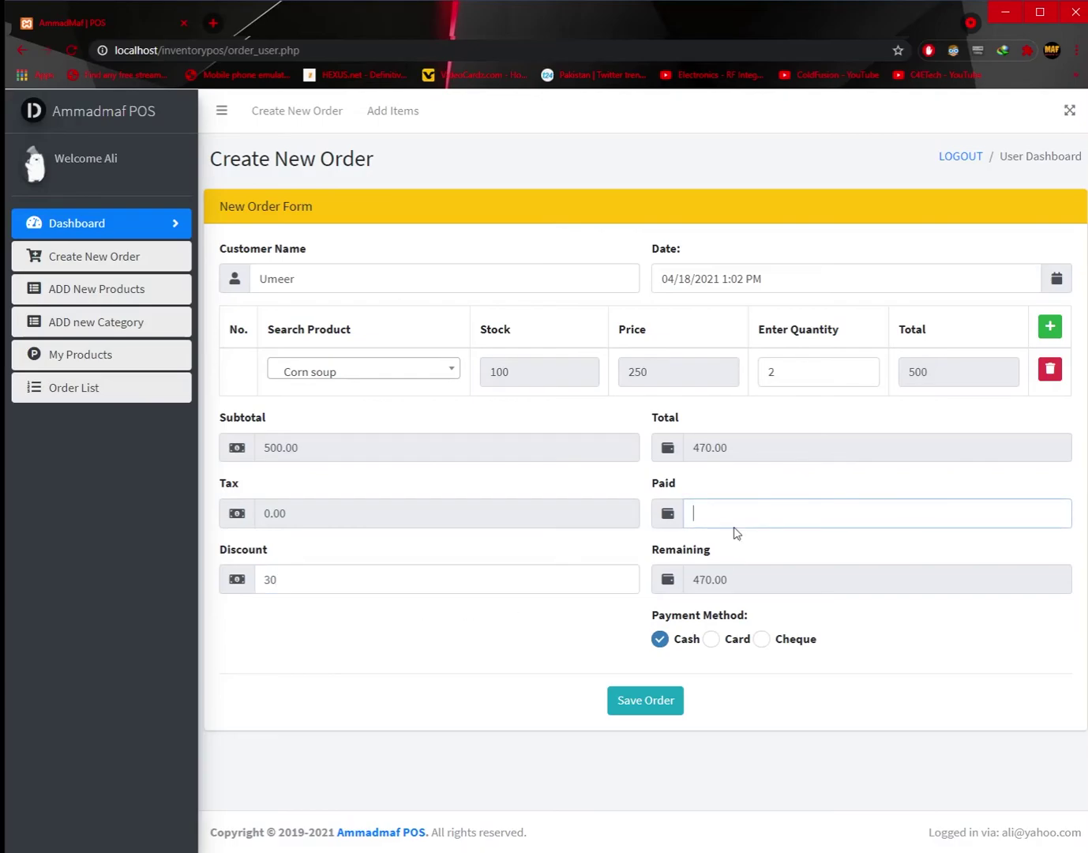
type("1000")
left_click(983, 627)
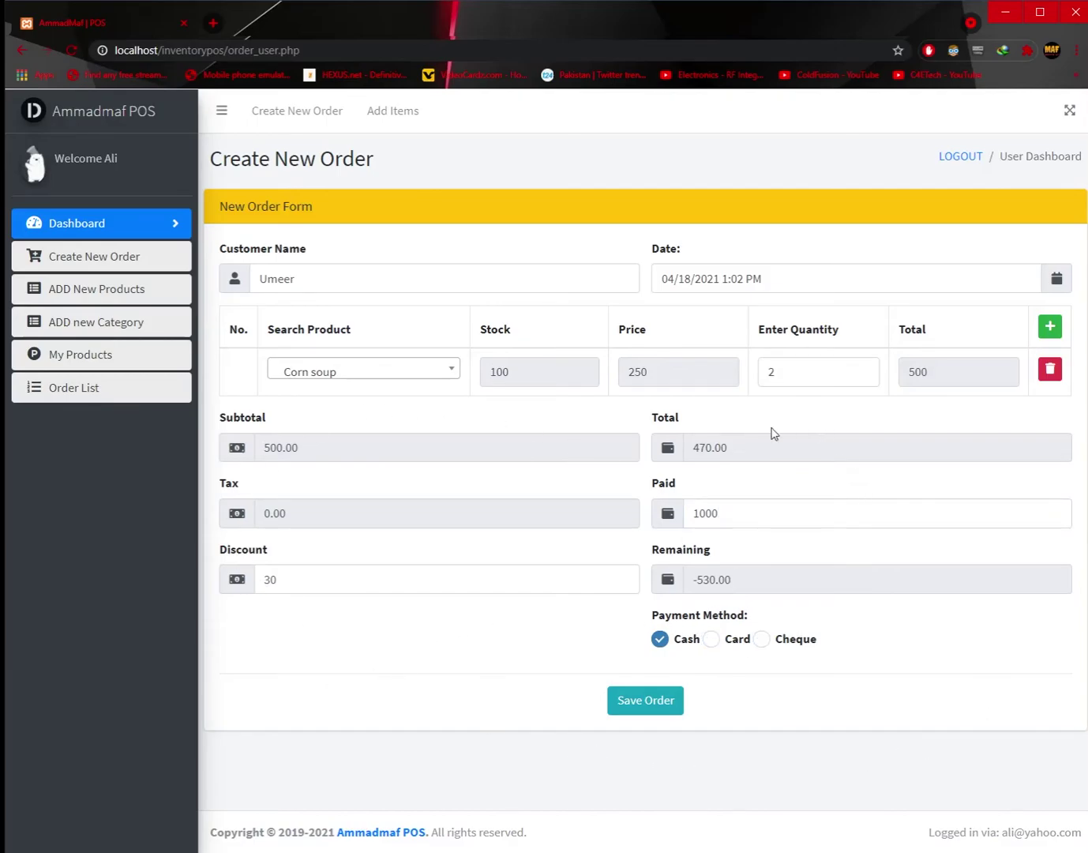
left_click(712, 640)
left_click(659, 711)
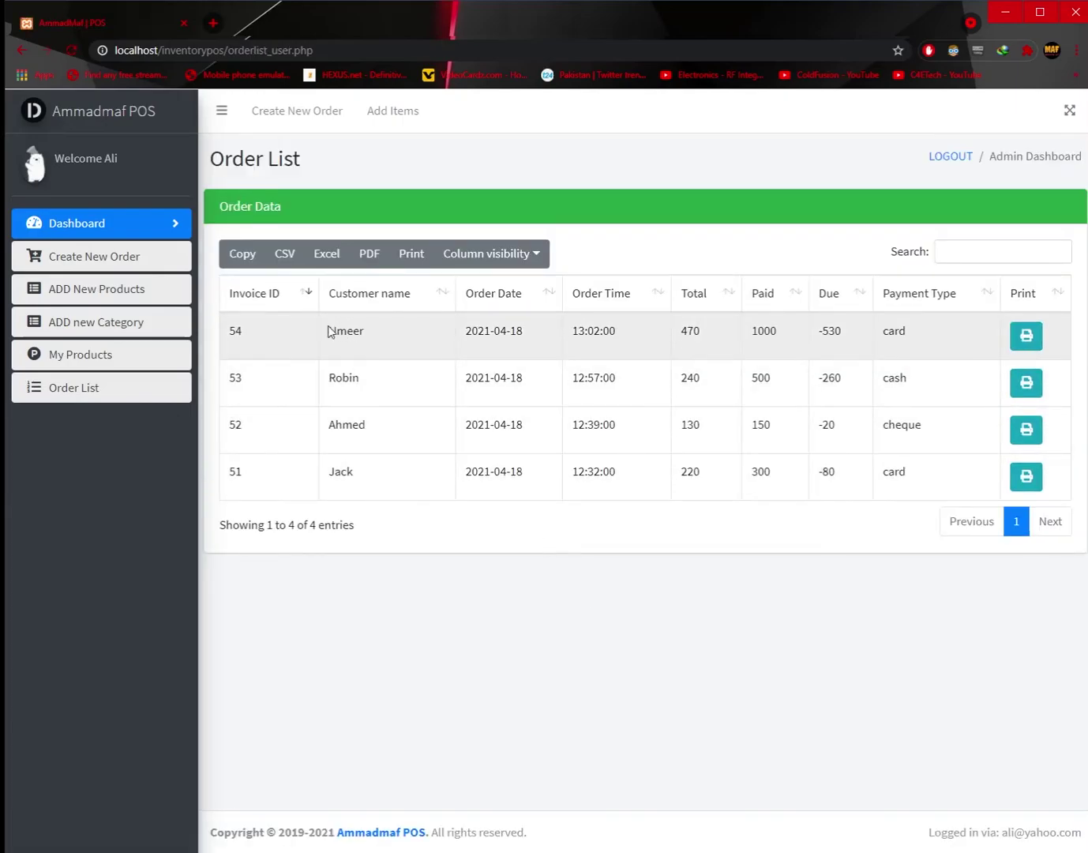
Step: Open invoice 54's 80mm receipt (total 470, paid 1000, card) and return to the Order List tab
left_click_drag(332, 339, 721, 326)
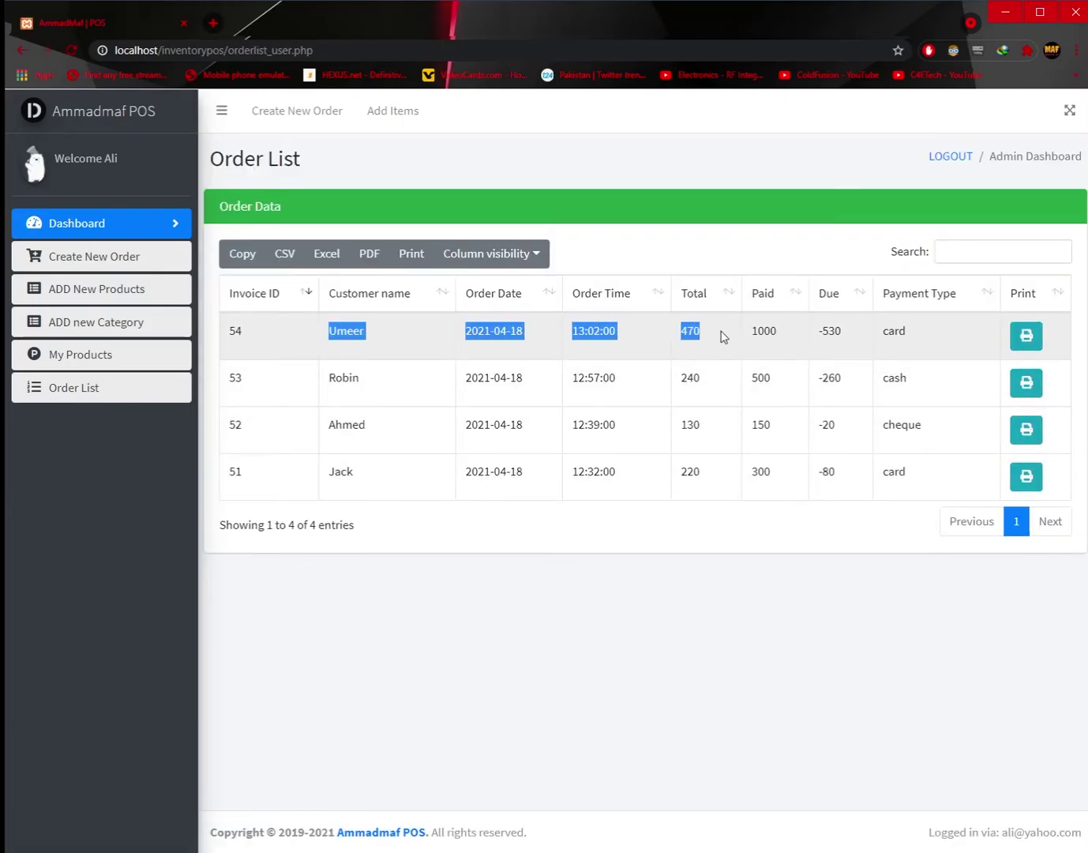
left_click(721, 333)
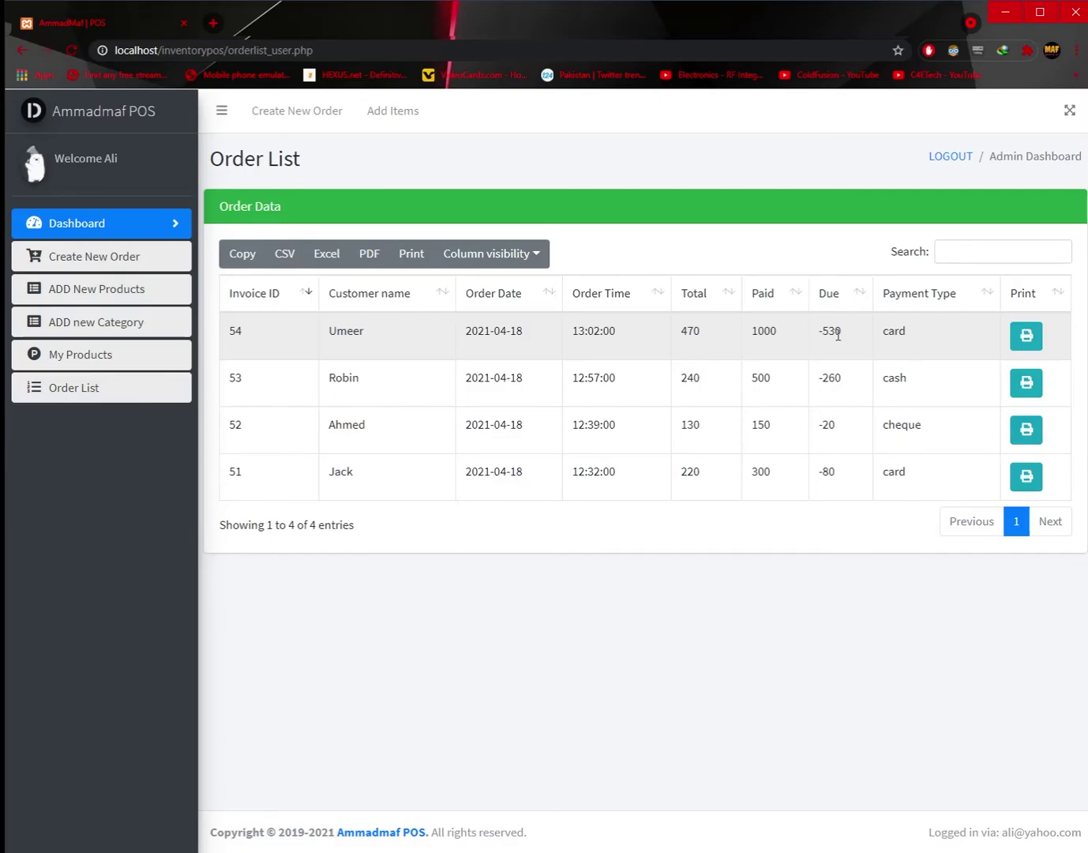
left_click(1027, 337)
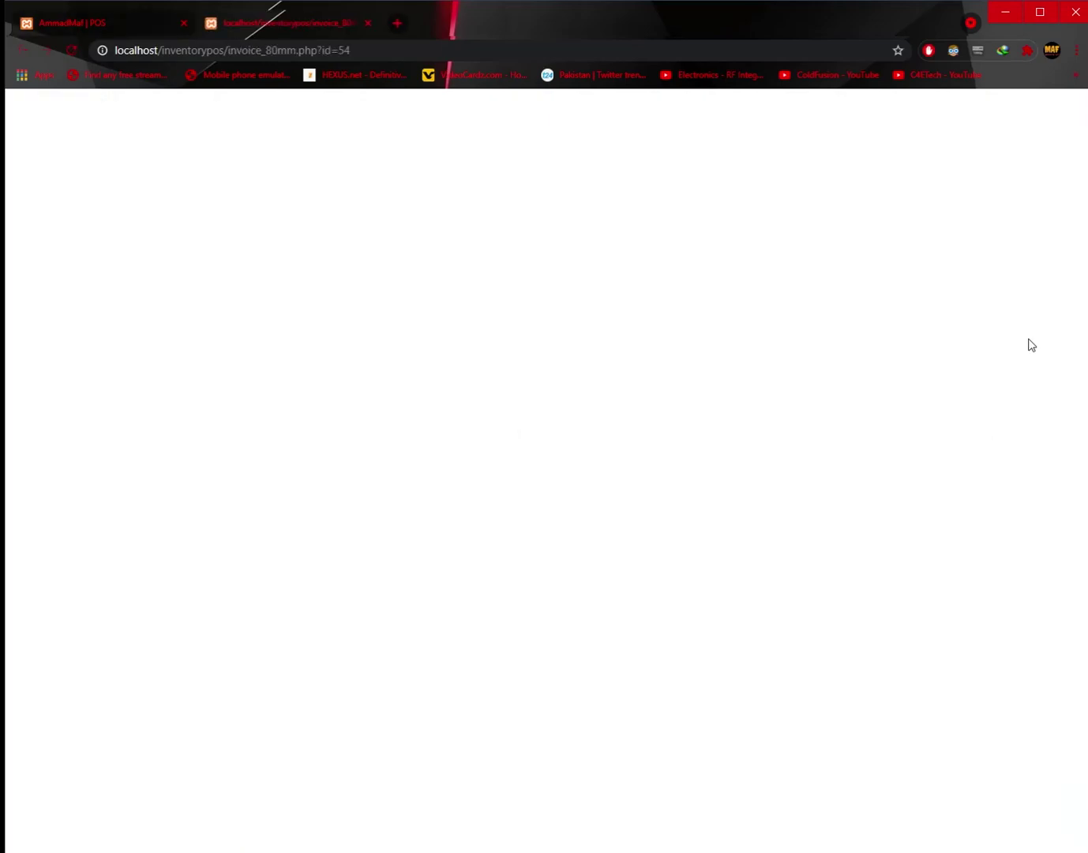
left_click_drag(630, 252, 672, 261)
left_click(571, 305)
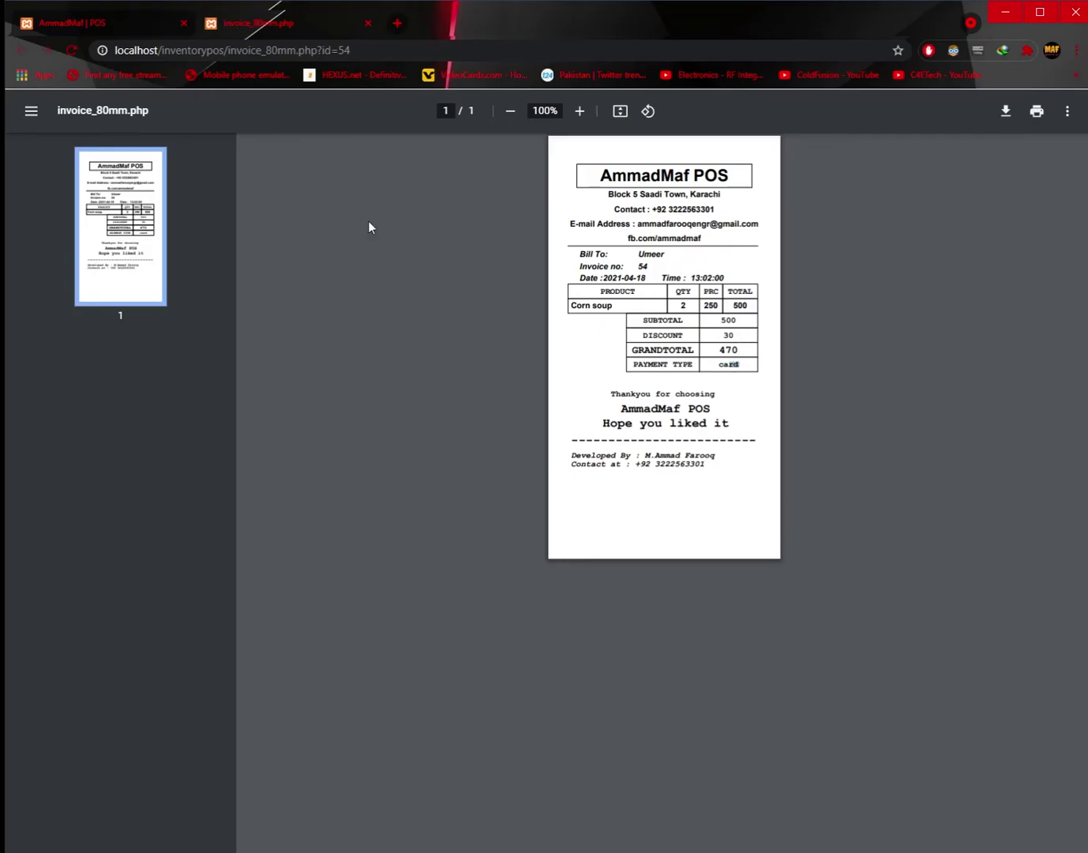
left_click(108, 30)
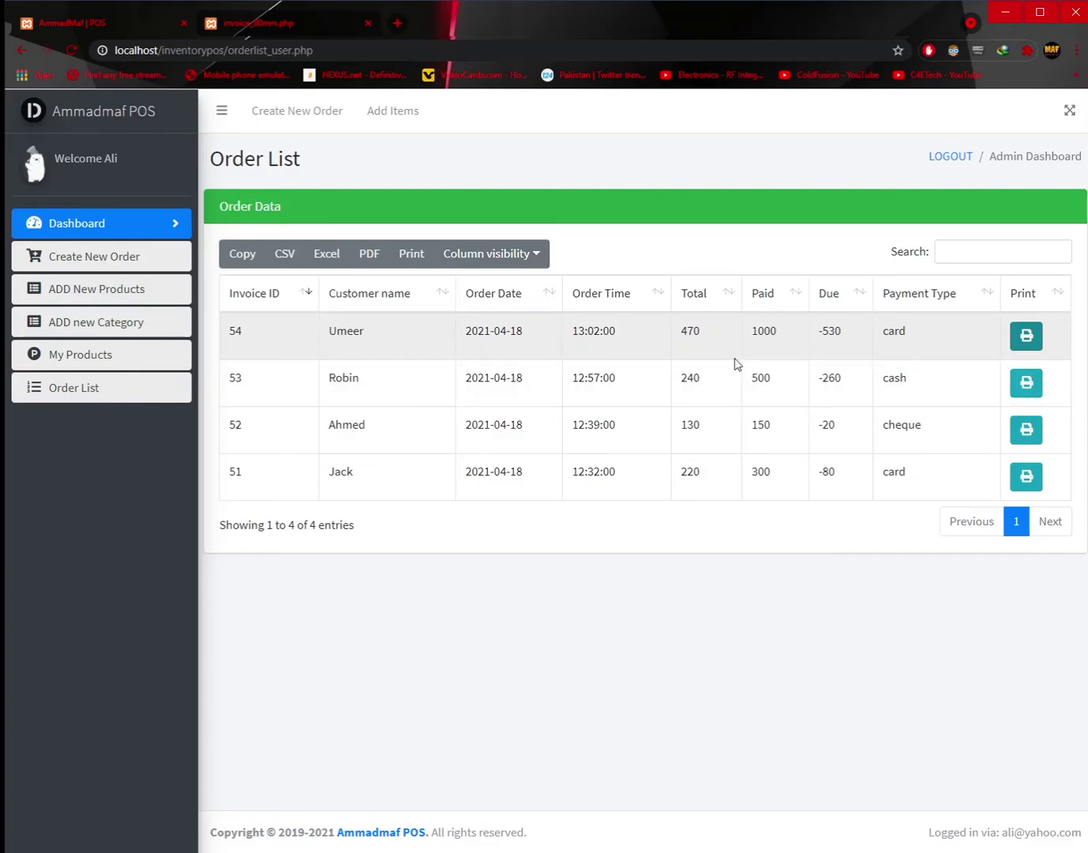
Step: Start a new order with a Corn soup row, confirming its remaining stock reads 98
left_click(72, 267)
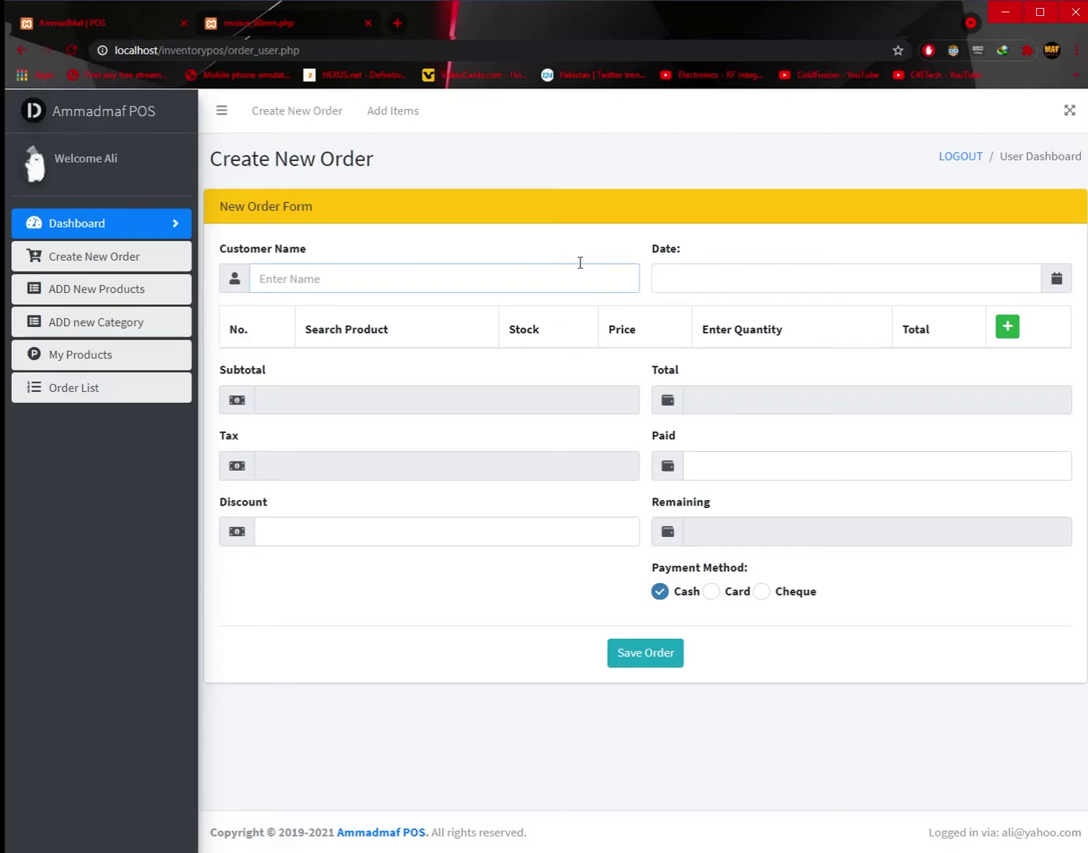
left_click(1008, 327)
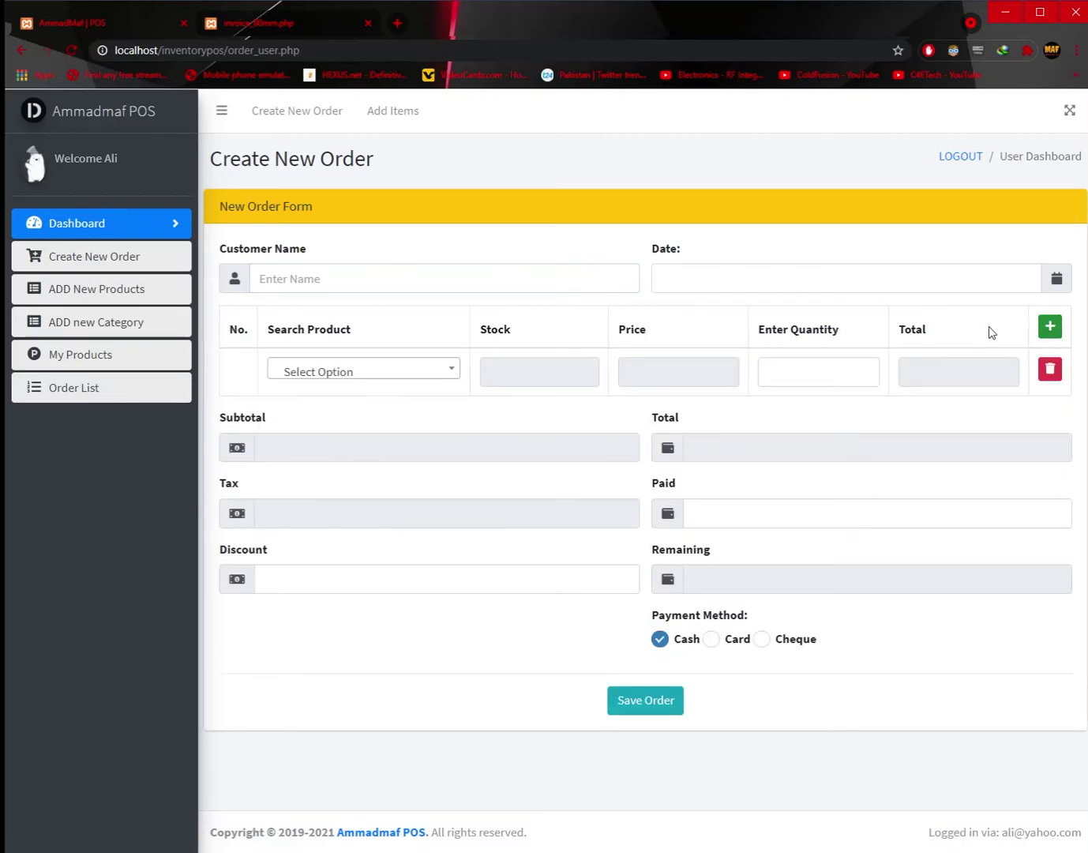
left_click(396, 372)
left_click(360, 466)
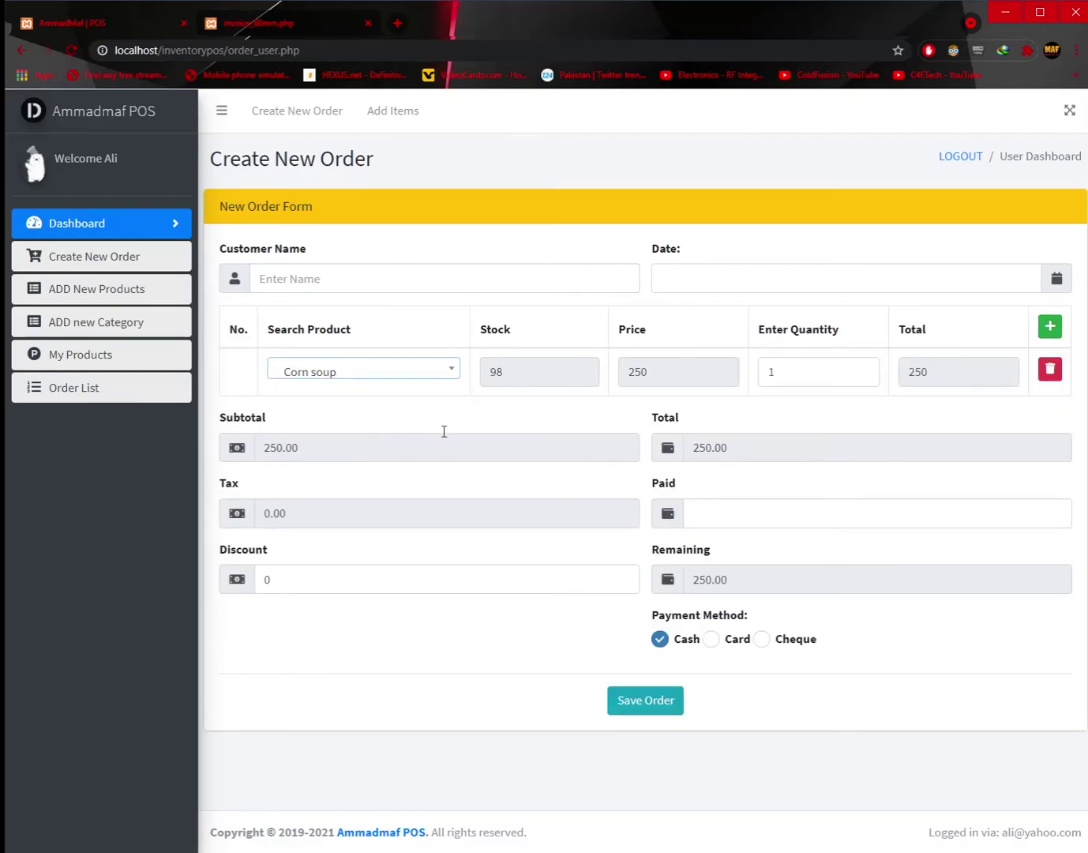
left_click_drag(526, 373, 476, 374)
left_click(252, 23)
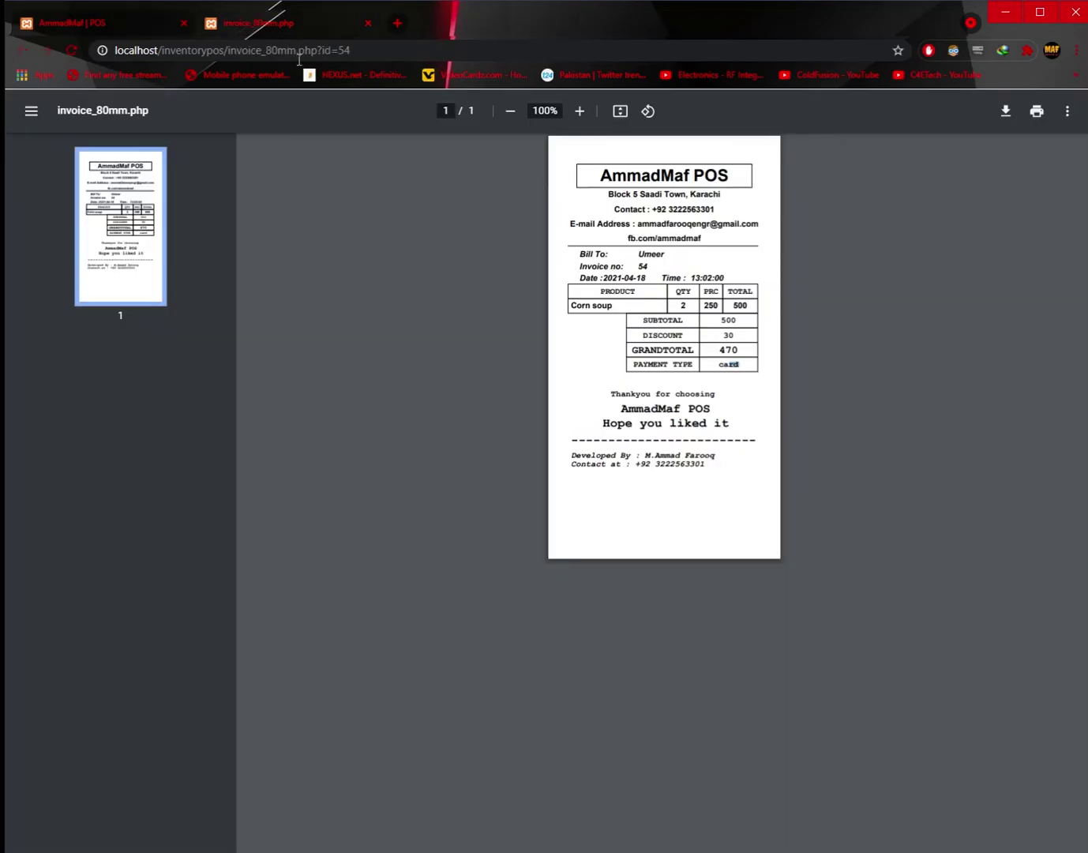
left_click(107, 32)
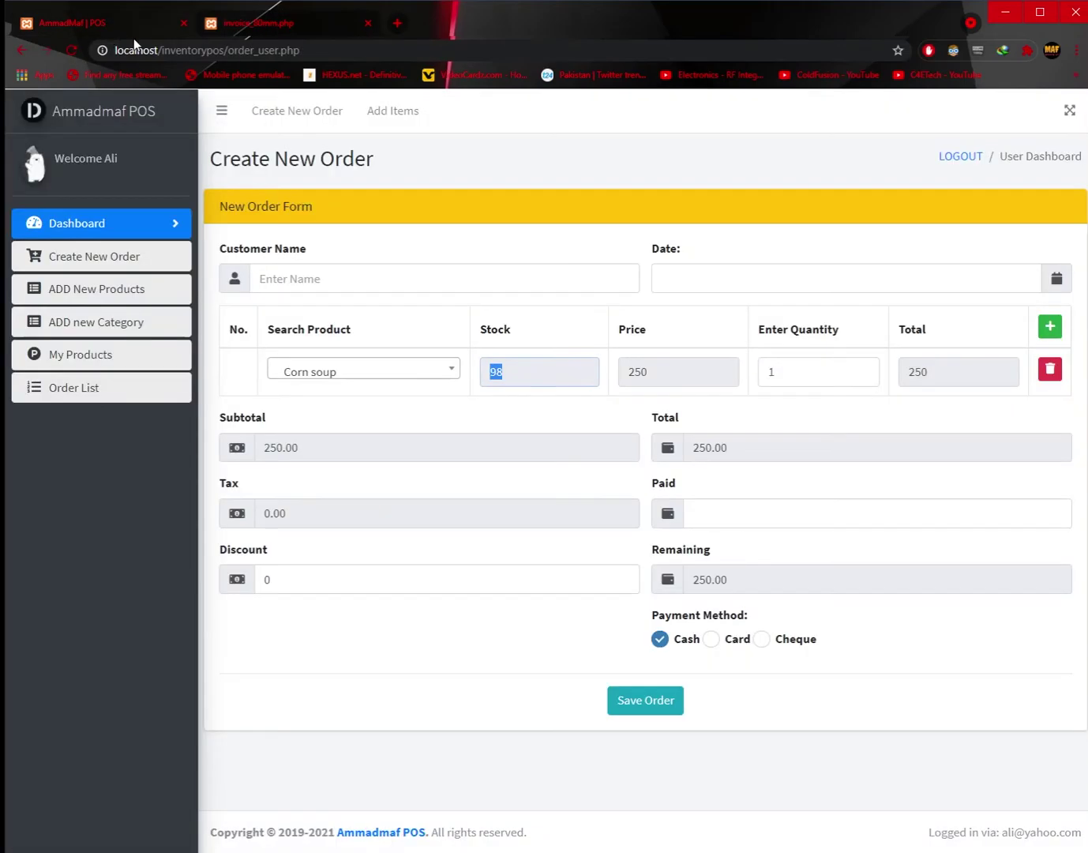
left_click(527, 377)
Step: Visit the Order List and My Products pages, then return to the User Dashboard
left_click(76, 395)
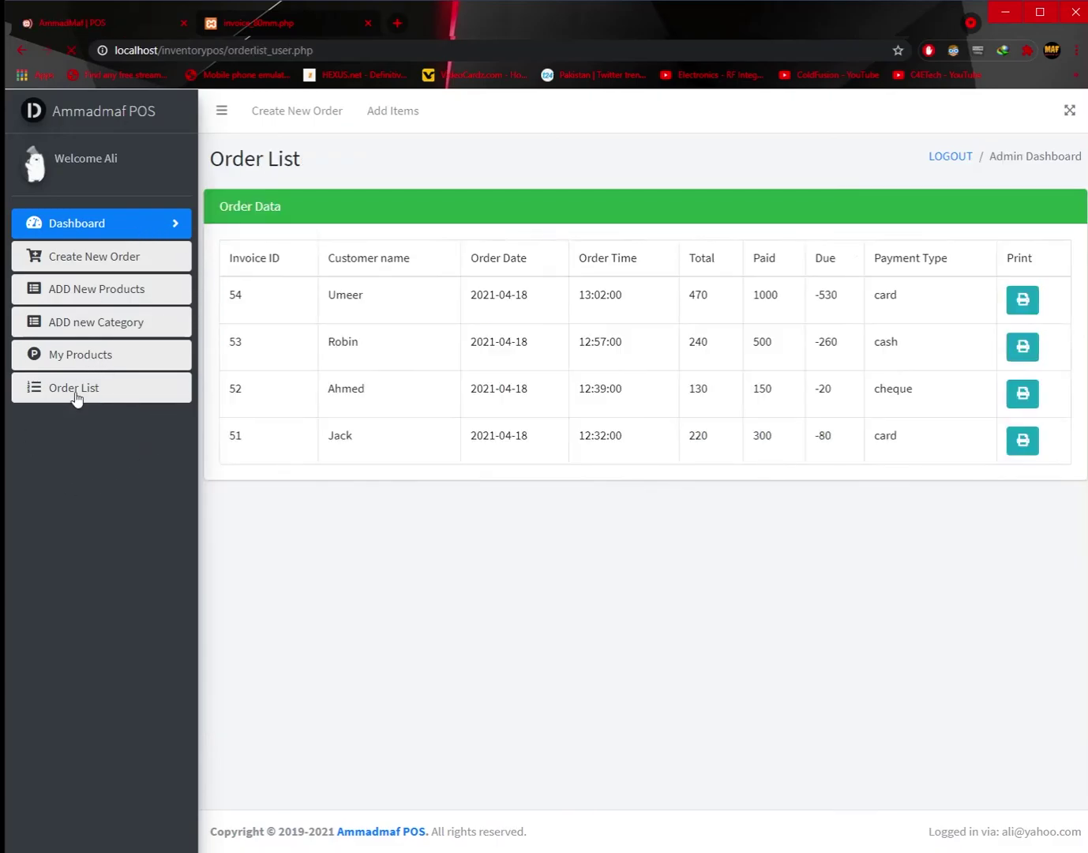
left_click(94, 366)
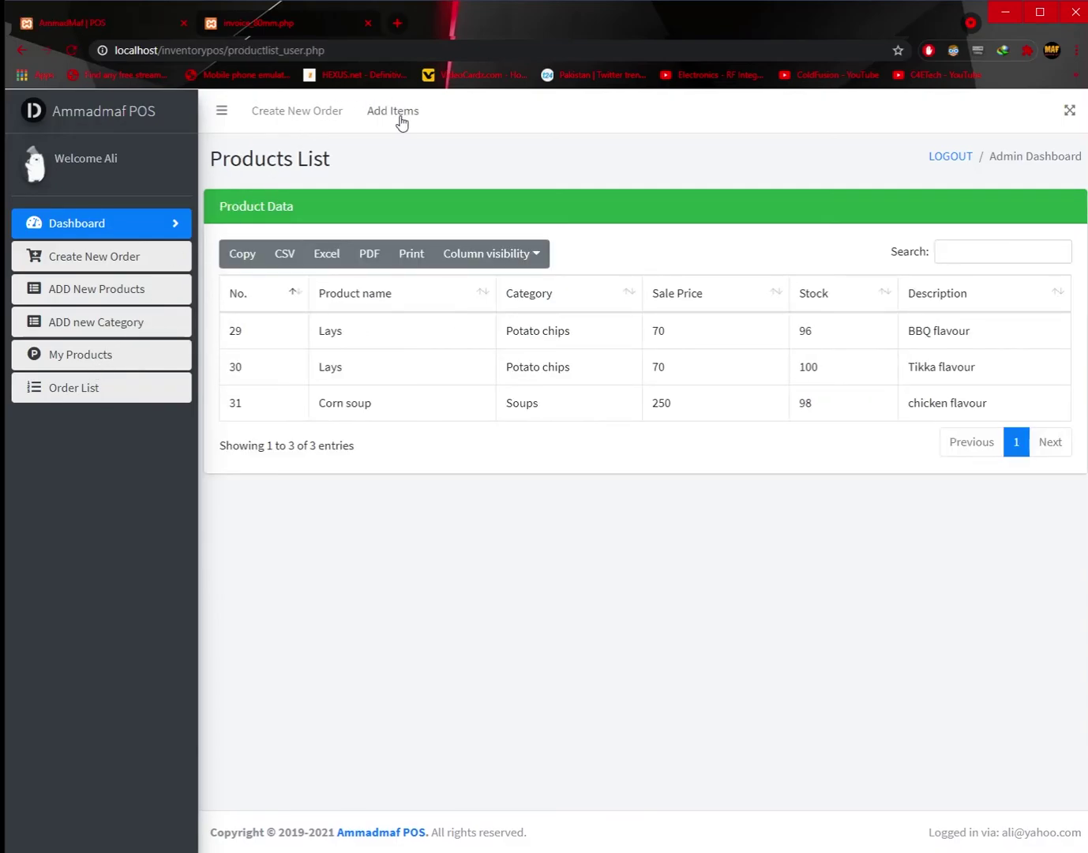
left_click(82, 120)
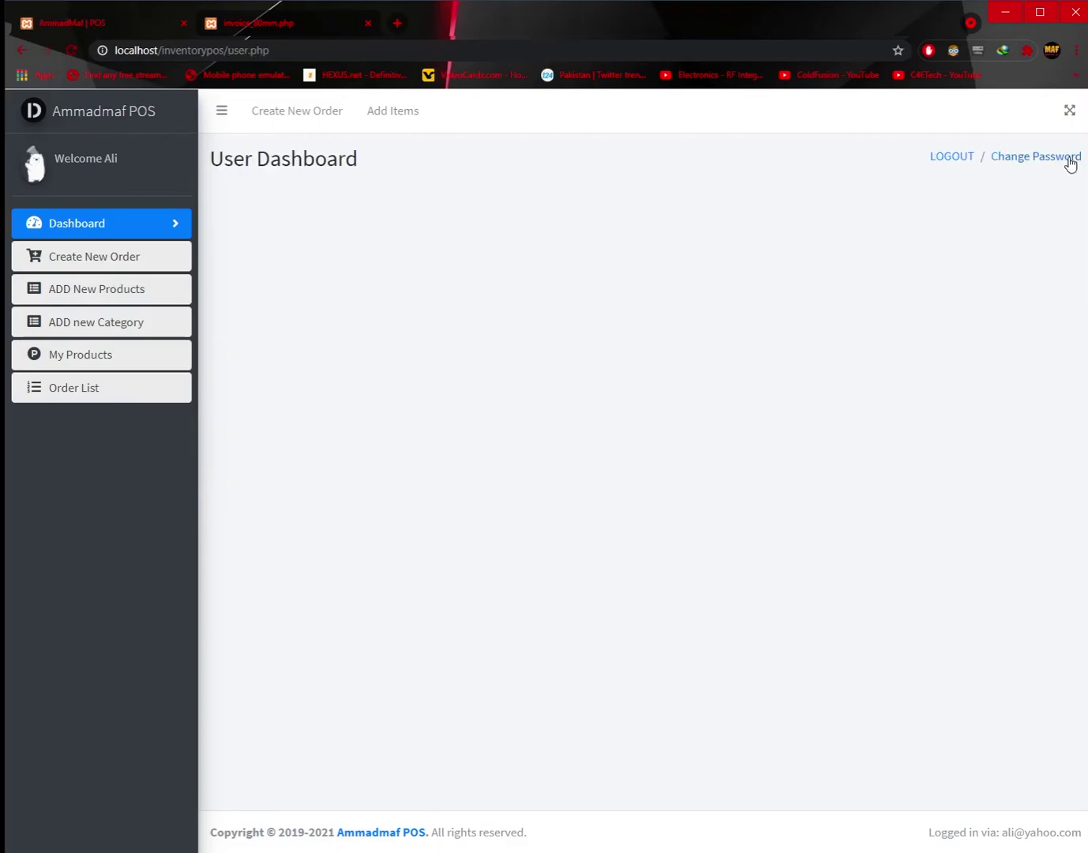
Step: Open the Change Password form and replace the autofilled old password with a new entry
left_click(1056, 161)
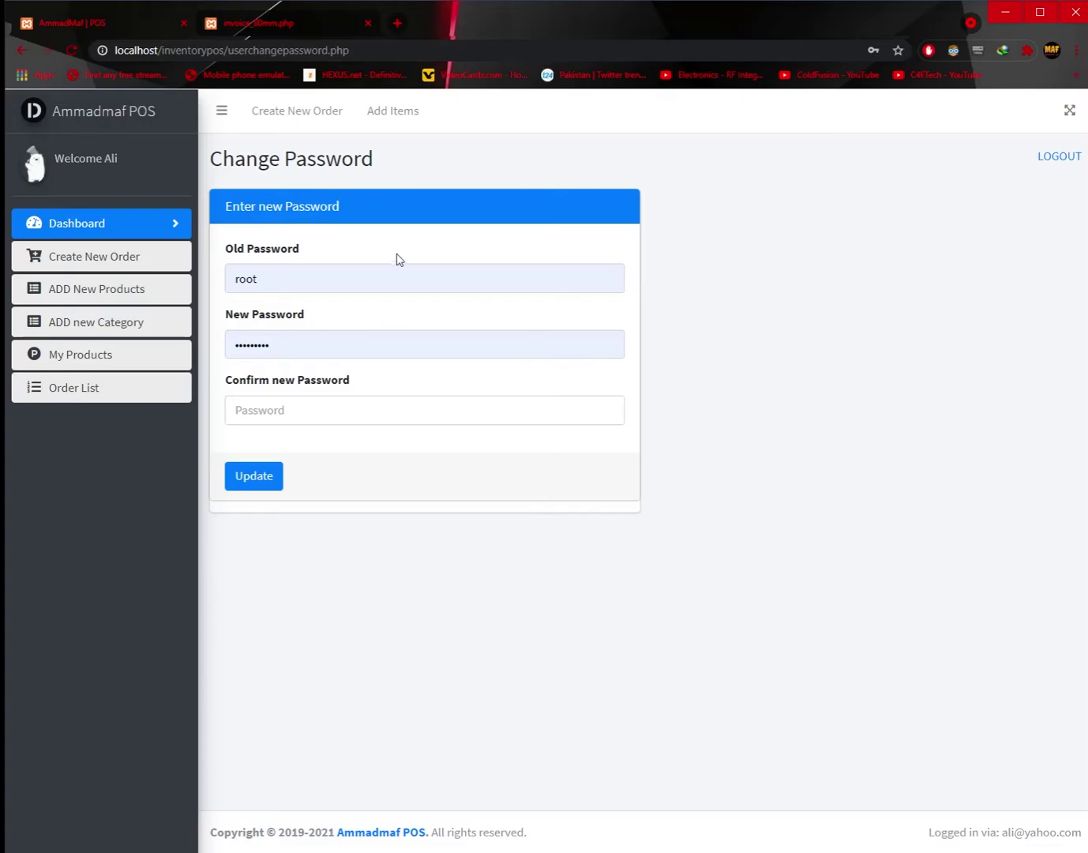
left_click_drag(306, 280, 213, 284)
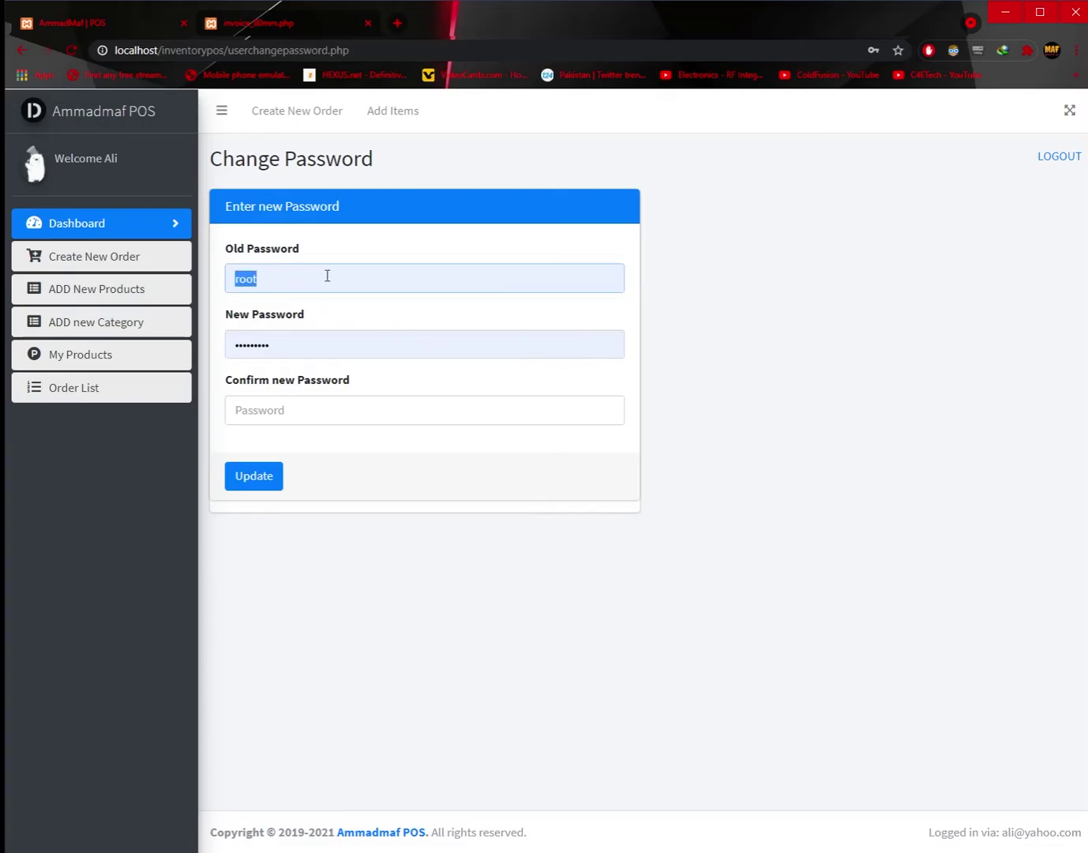
key("BackSpace")
type("5555")
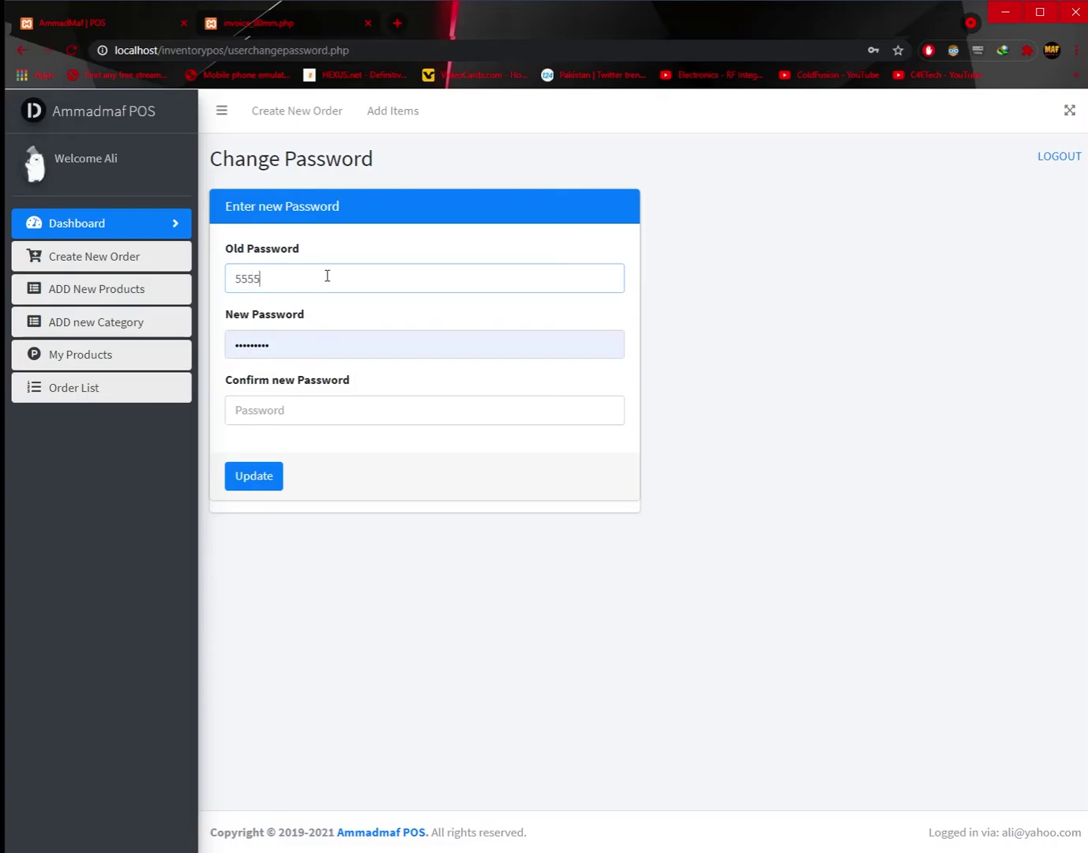
Step: Enter and confirm the new password, submit the update, and dismiss Chrome's breach warning
left_click(360, 340)
left_click(427, 416)
type("1")
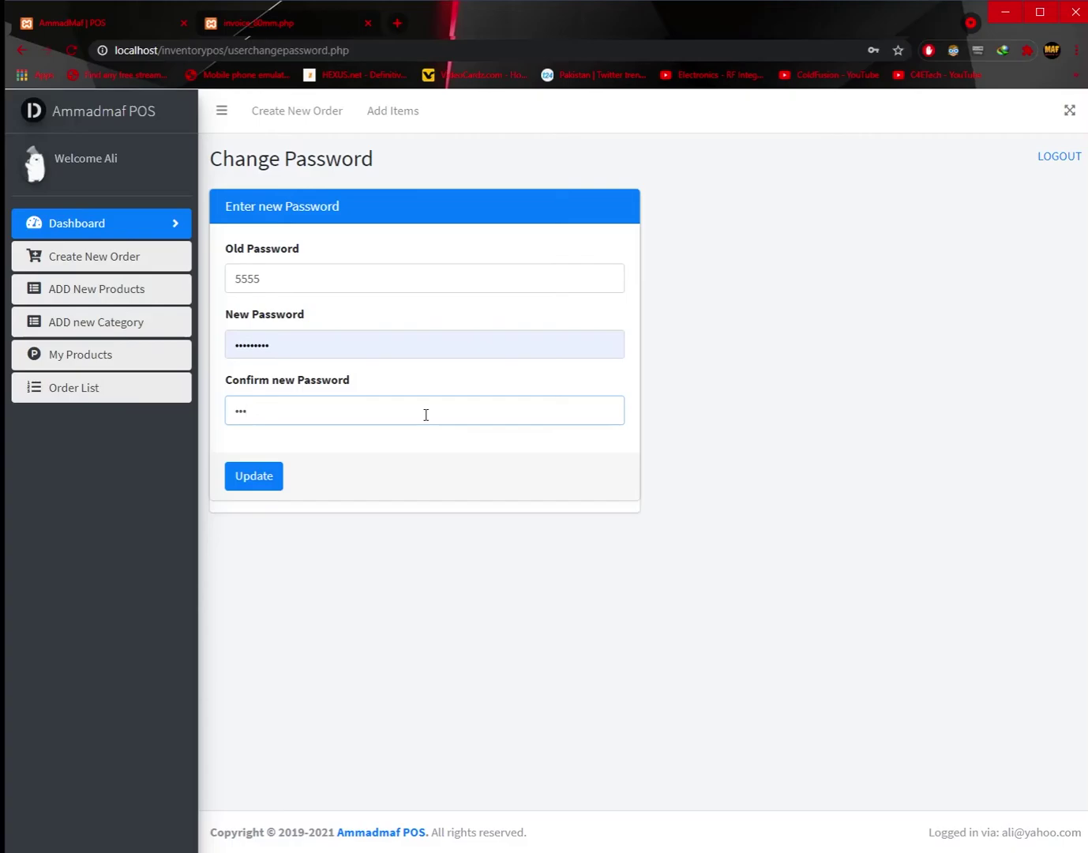
key("BackSpace")
key("BackSpace")
left_click(306, 343)
double_click(307, 342)
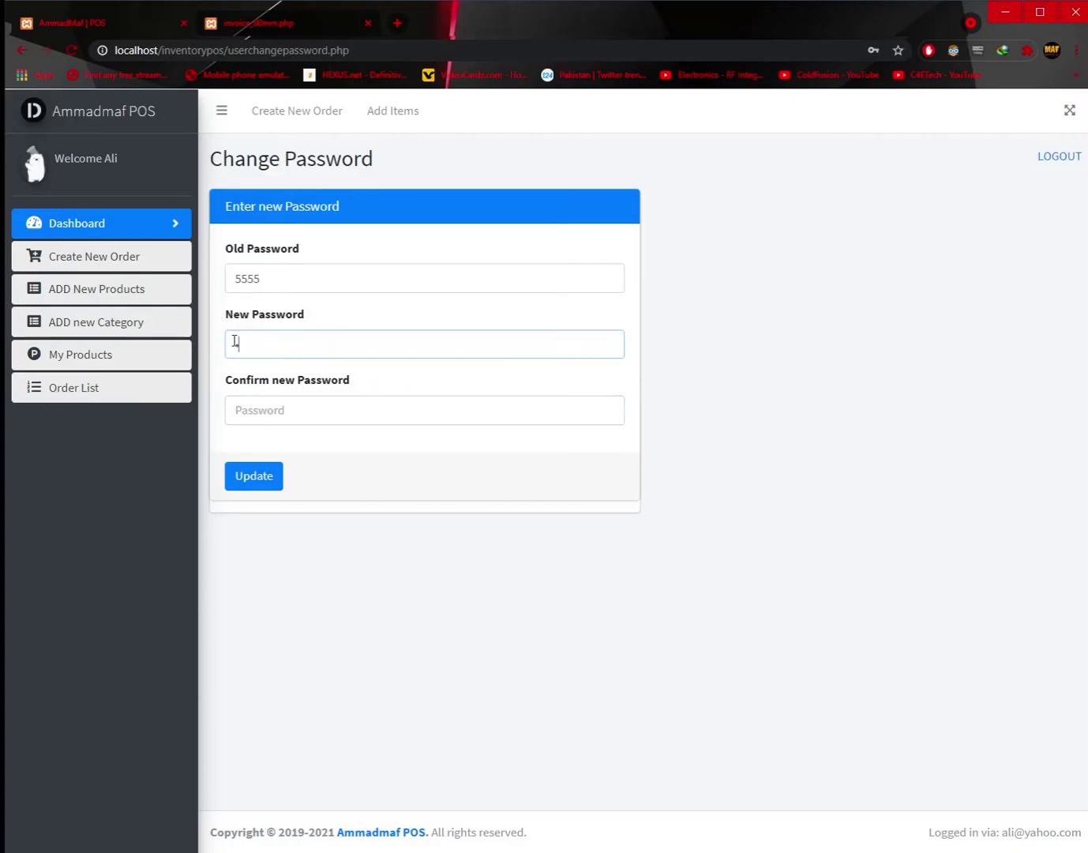
left_click(314, 410)
type("1234")
left_click(263, 477)
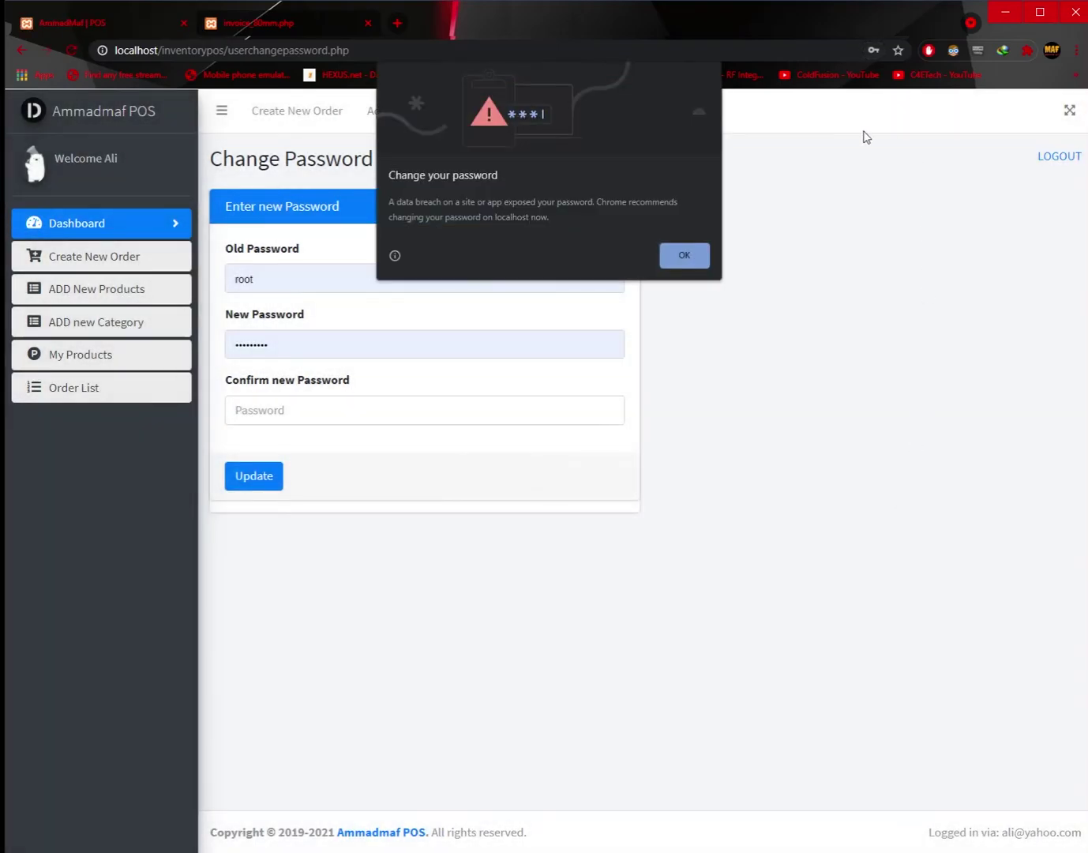
left_click(683, 257)
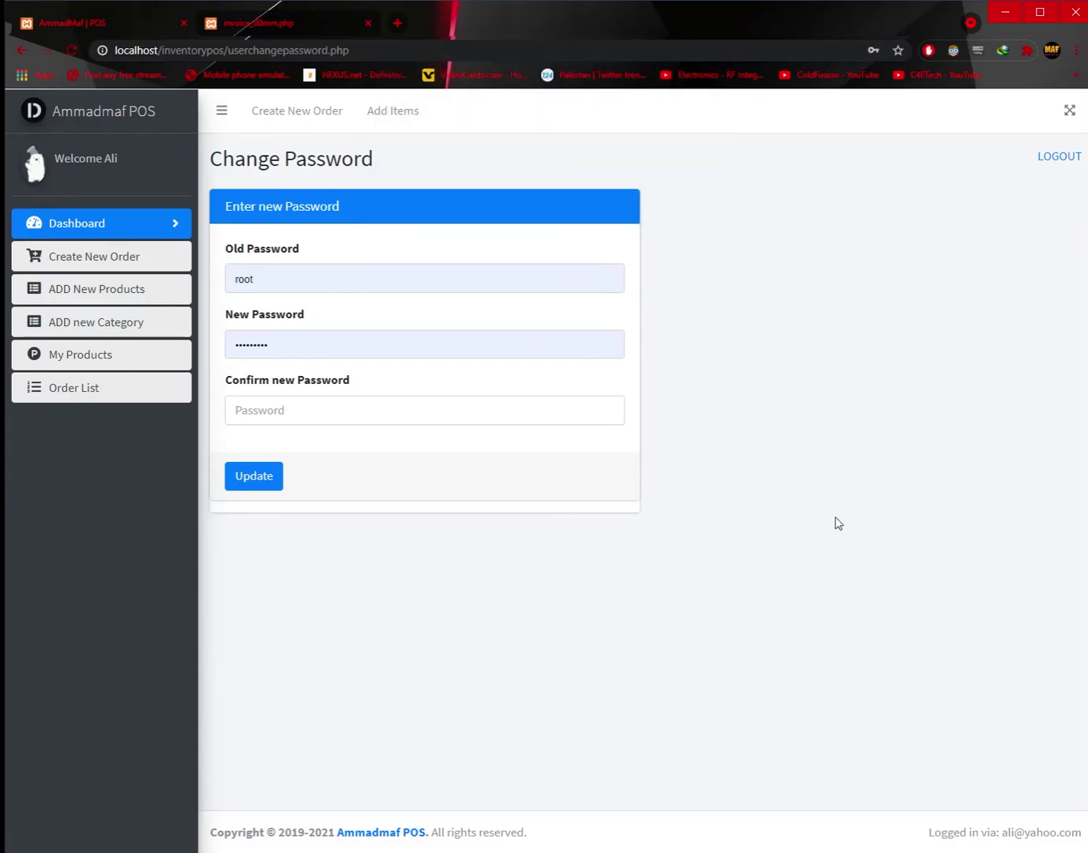
Step: From the Order List, edit the address to localhost/inventorypos/editorder.php
left_click(91, 394)
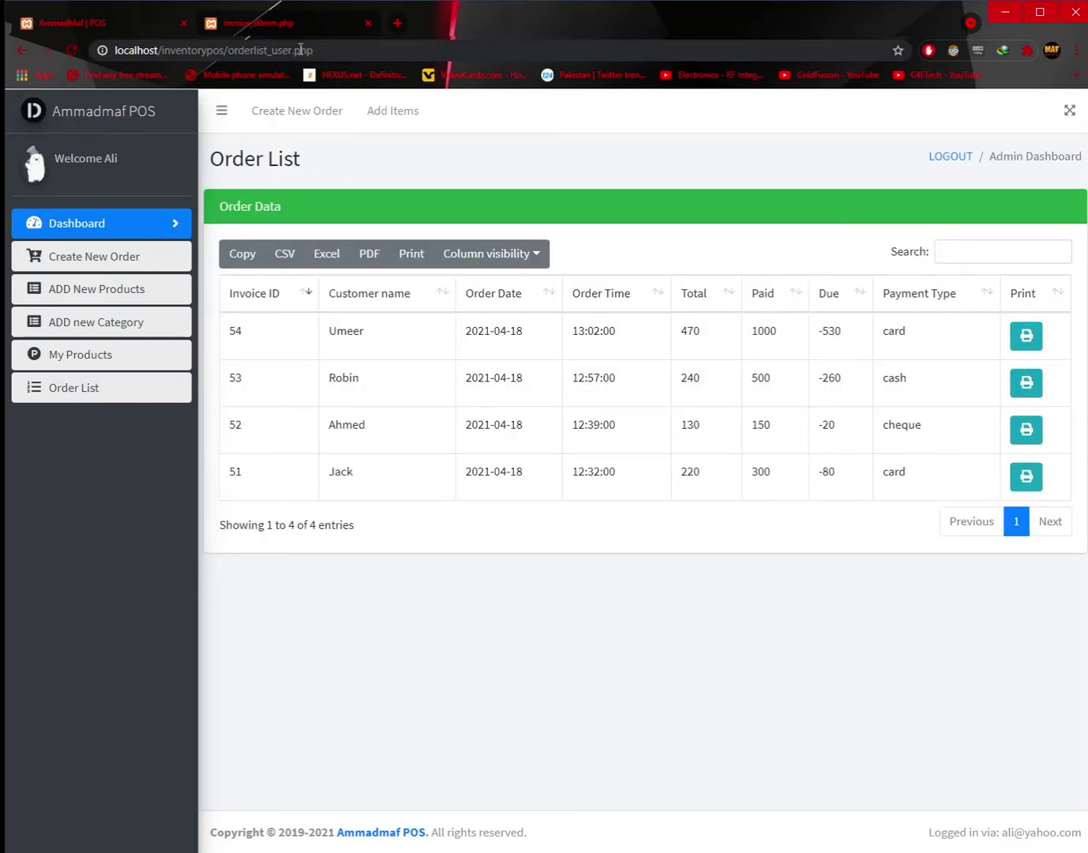
left_click_drag(295, 50, 233, 49)
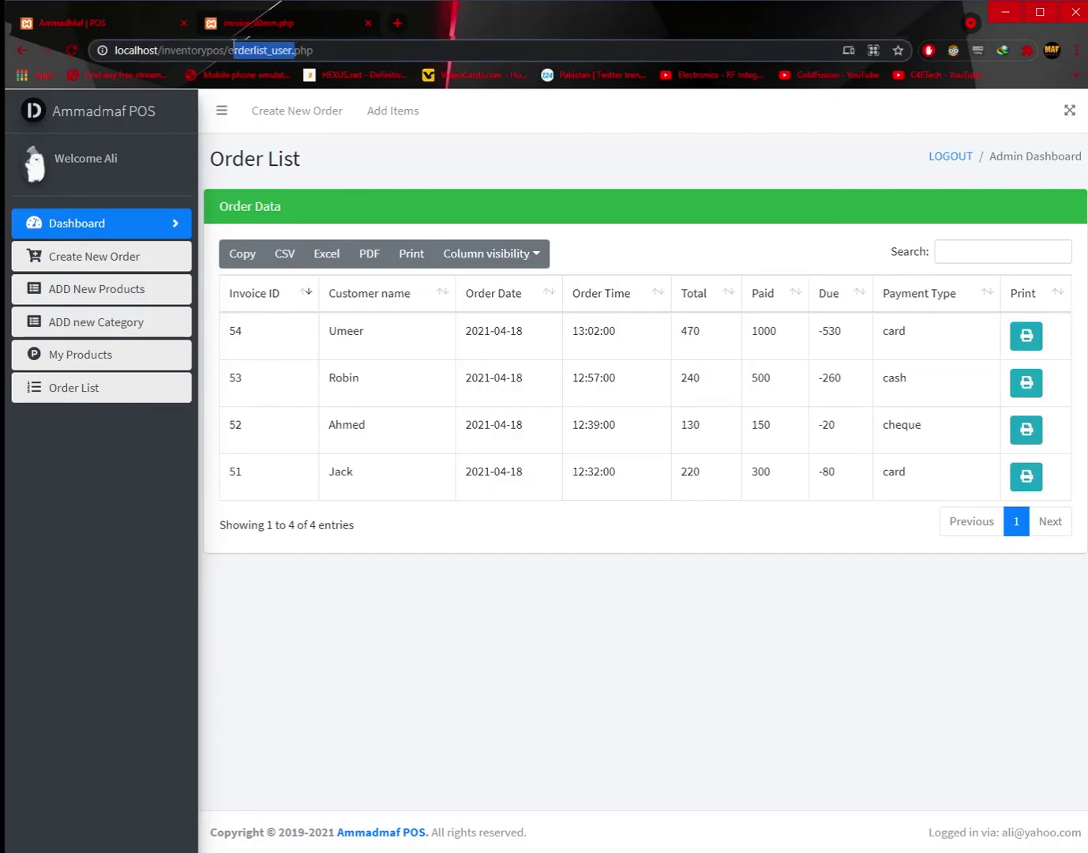
type("edit")
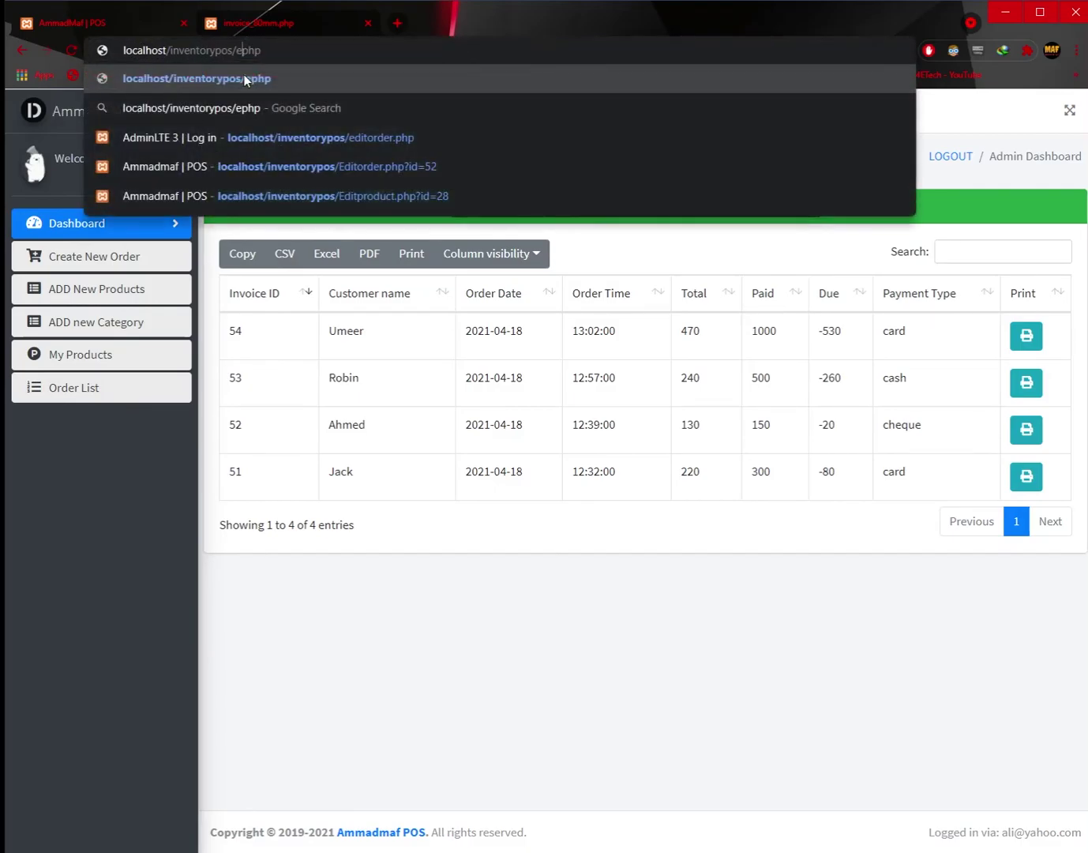
type("order")
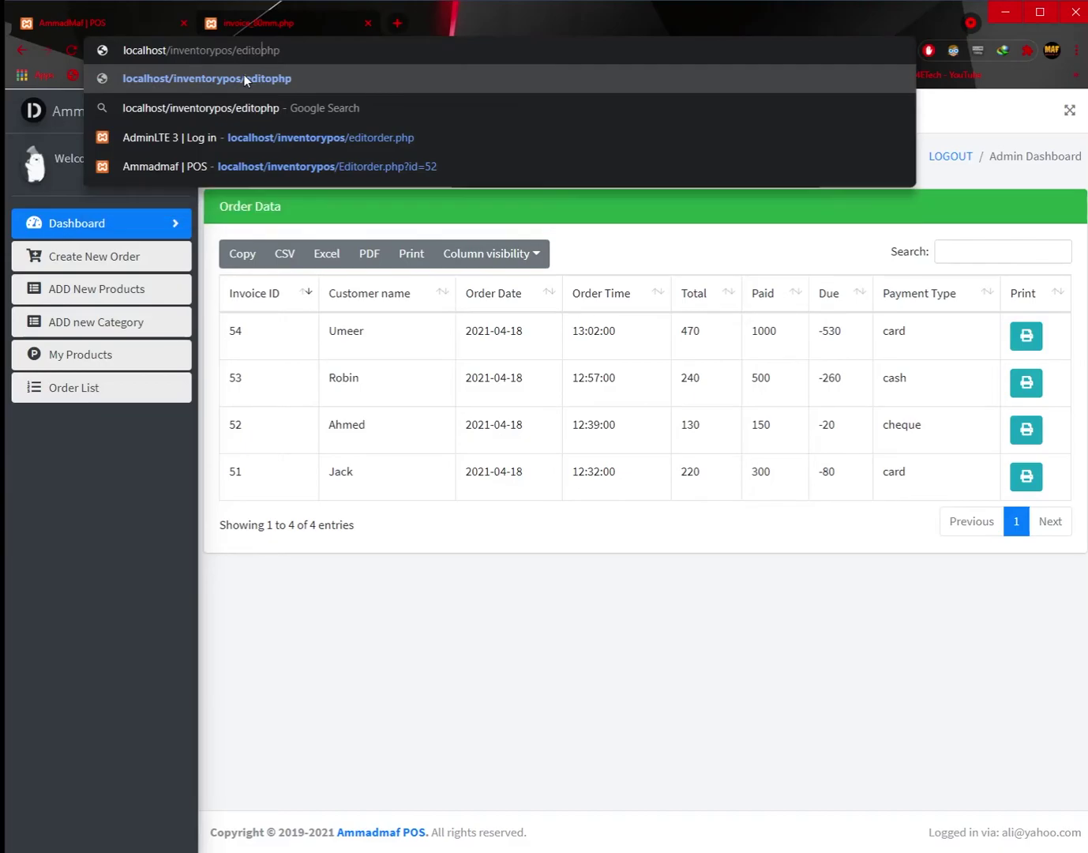
type(".")
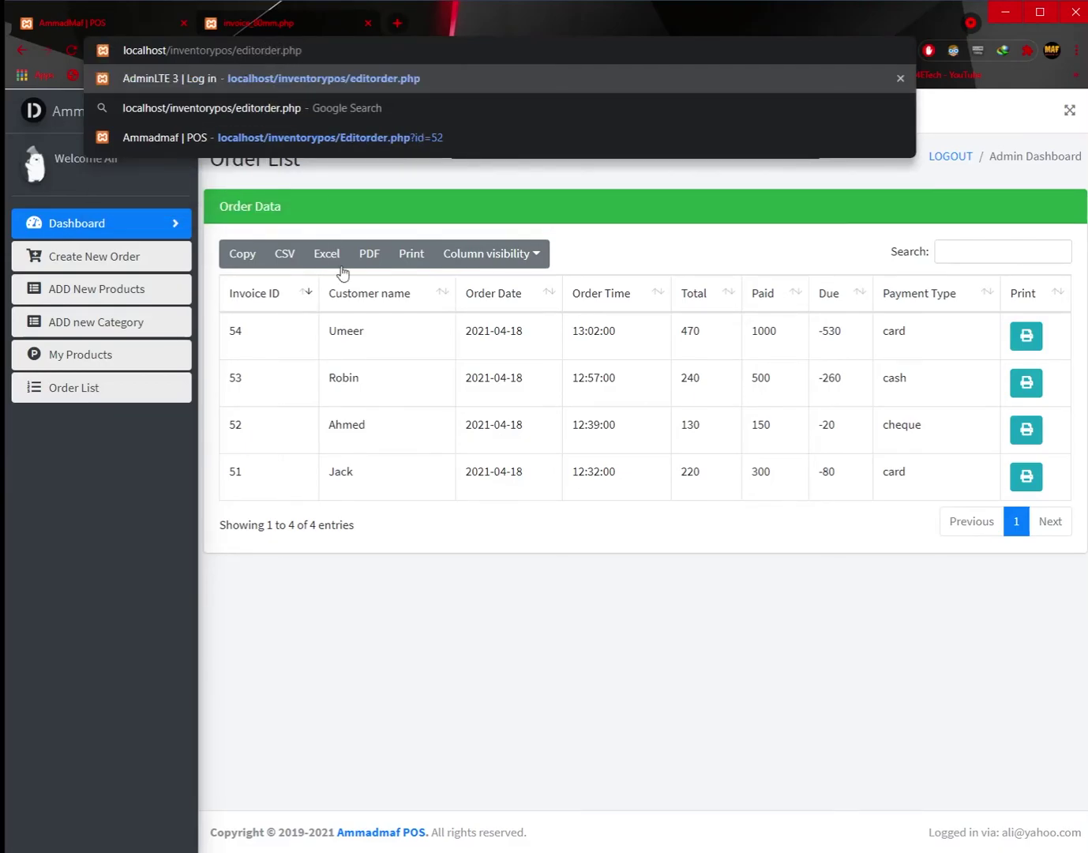
Step: Load editorder.php, which redirects to the login screen, then switch to the invoice receipt tab
left_click(386, 71)
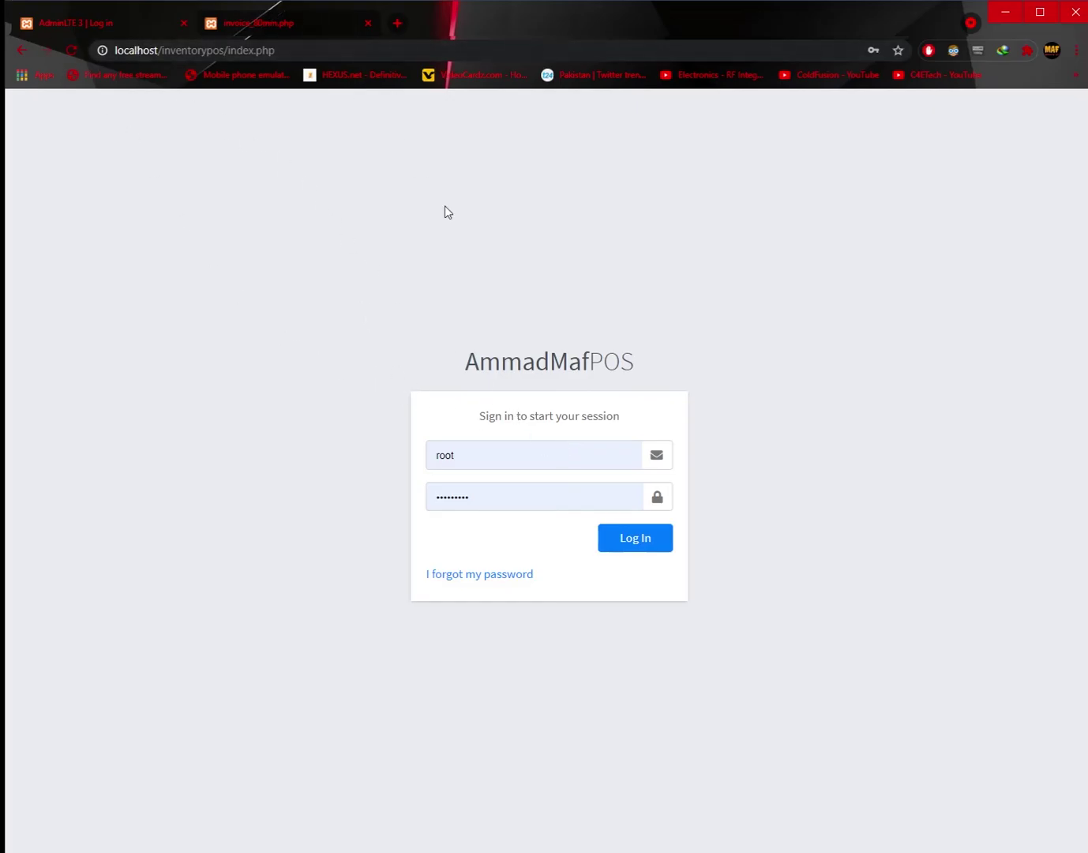
left_click(290, 24)
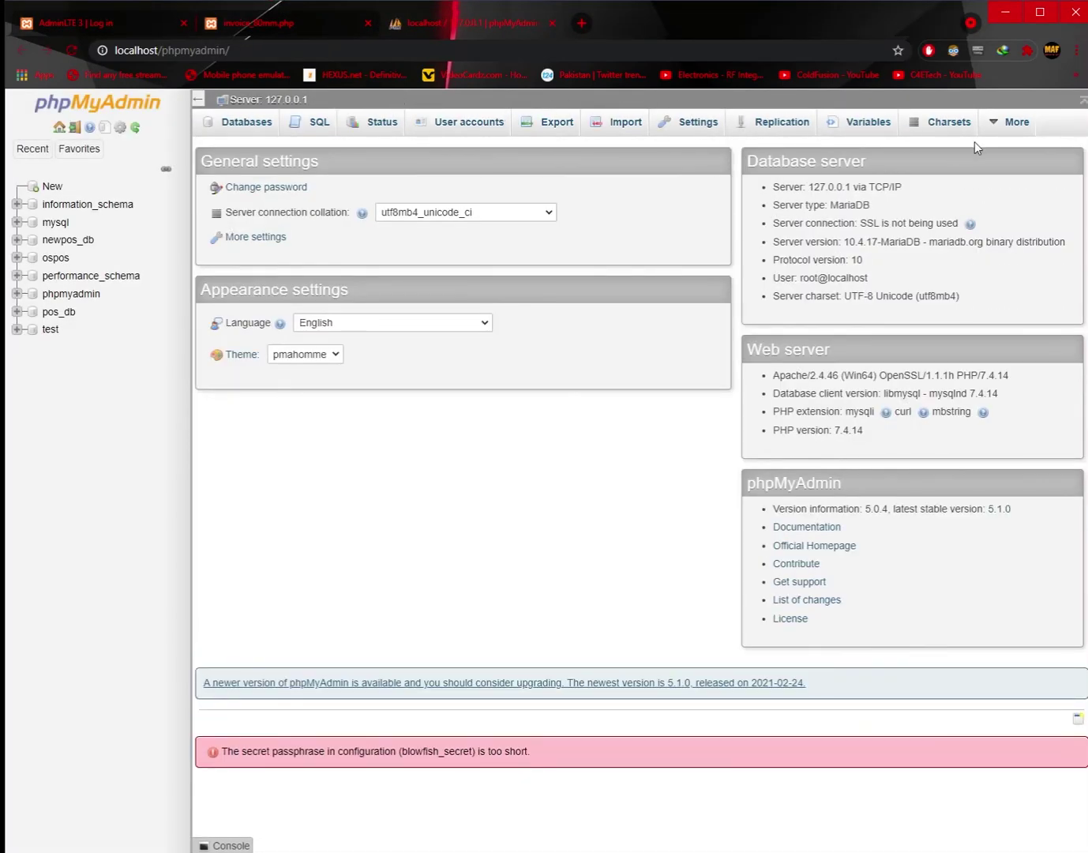
Step: Open the pos_db database in phpMyAdmin's left tree to see its table overview
left_click(102, 152)
left_click(57, 314)
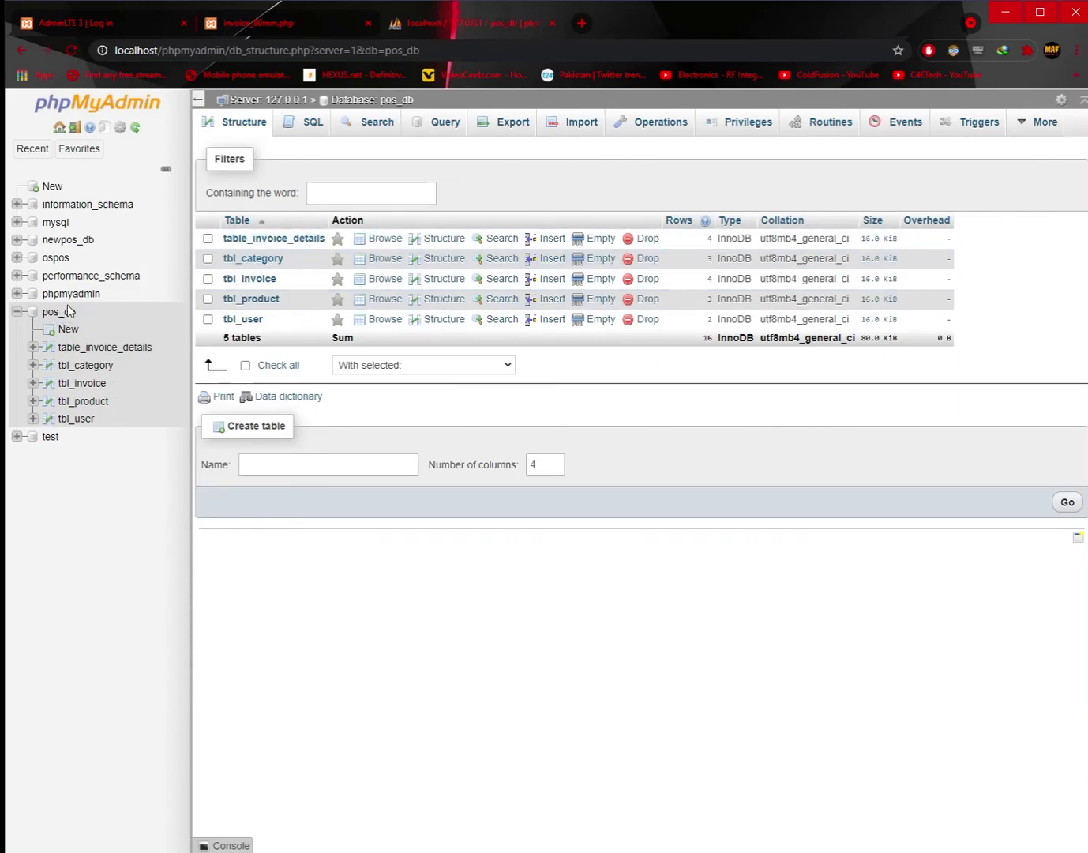
left_click(122, 23)
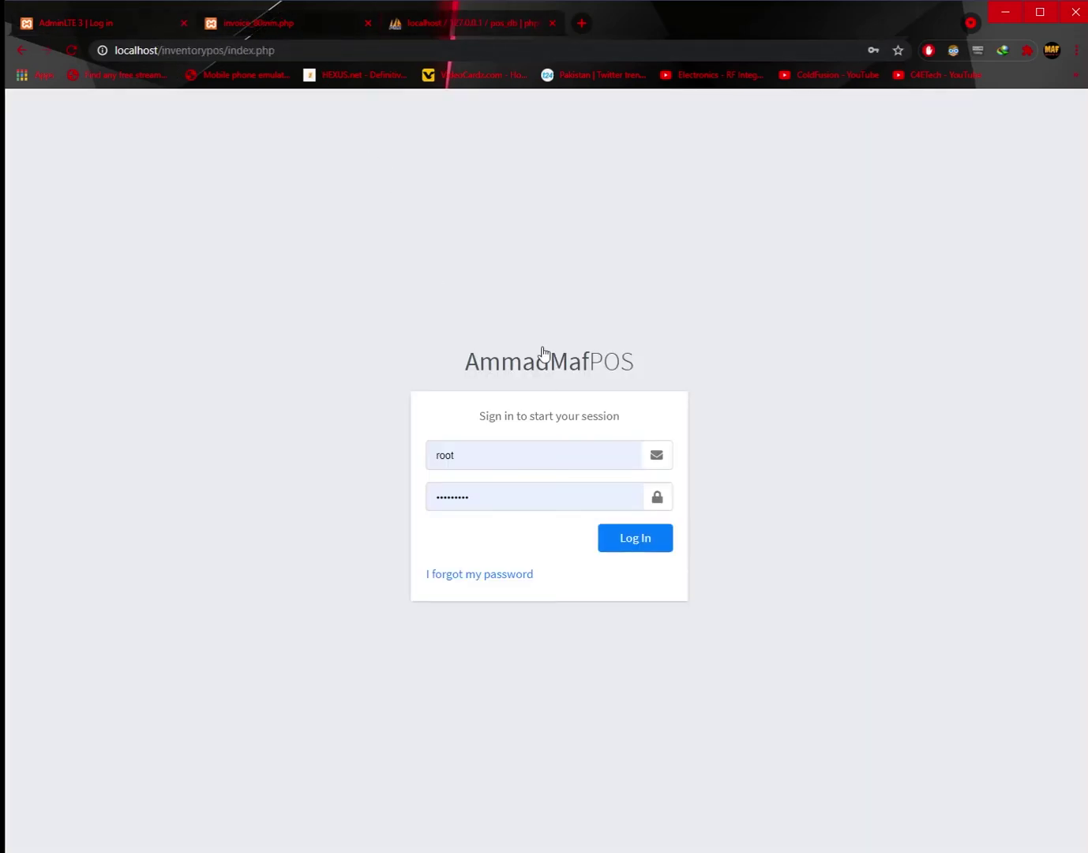
left_click(483, 28)
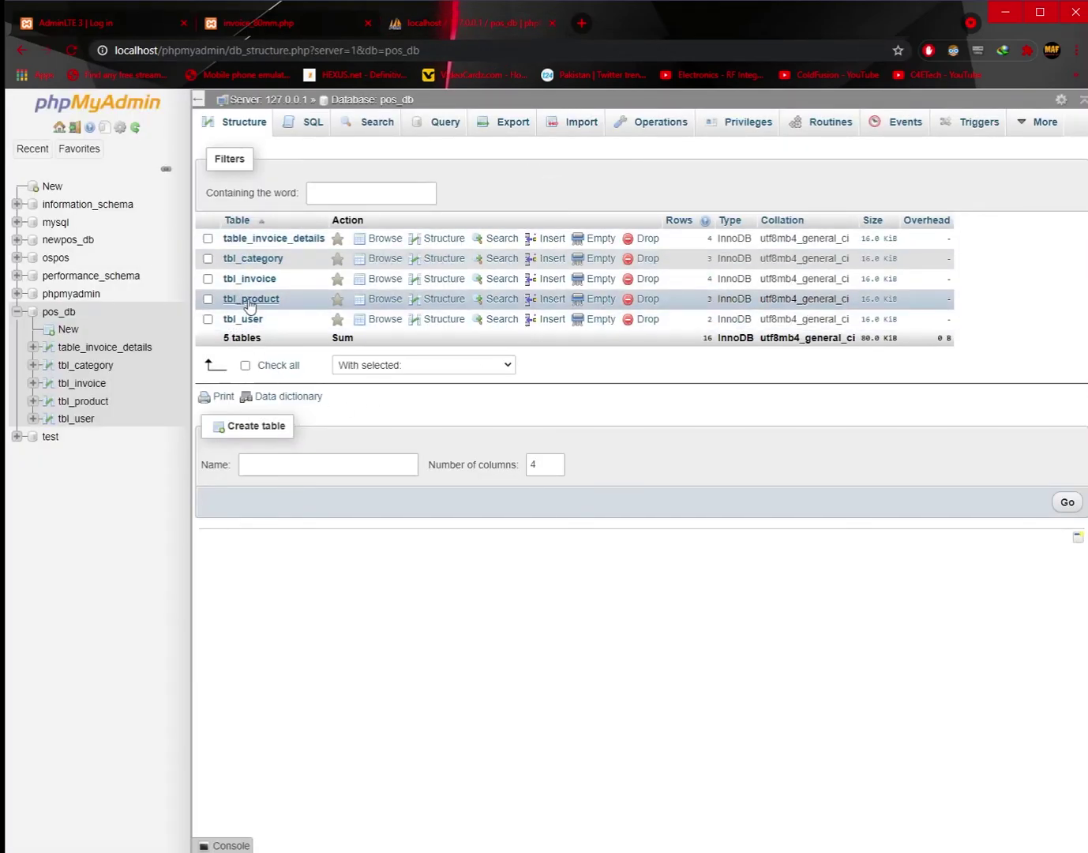
Step: Browse the tbl_product and tbl_invoice rows, then bring up invoice 54's 80mm receipt
left_click(250, 300)
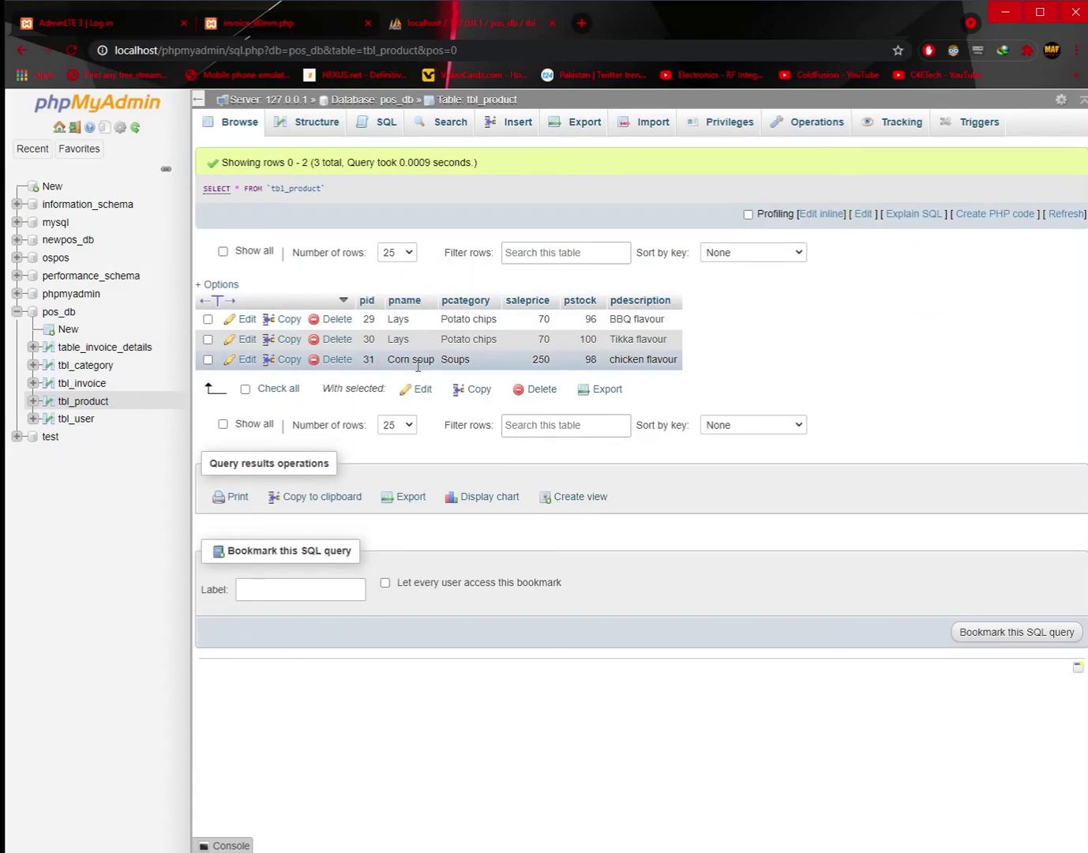
left_click_drag(421, 371, 382, 331)
left_click(780, 372)
left_click(75, 384)
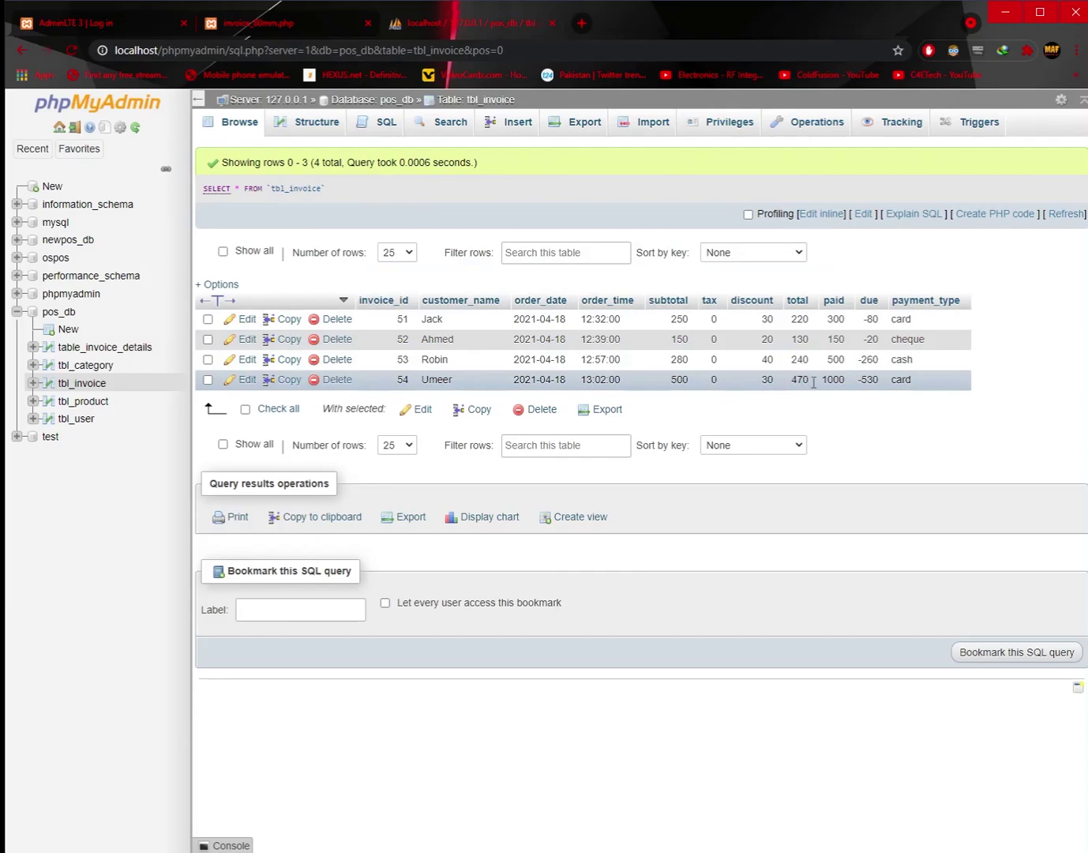
left_click(272, 29)
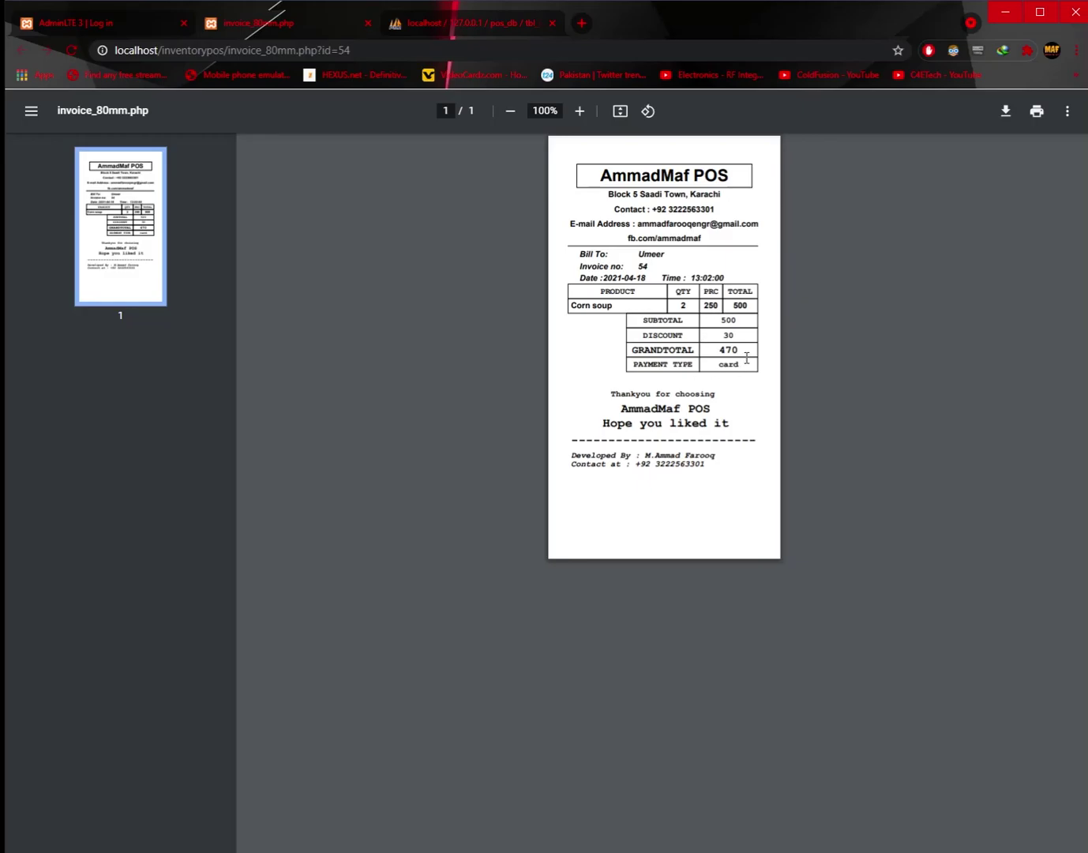
Step: Return to phpMyAdmin's tbl_invoice rows, where invoice 54 shows total 470, paid 1000, card
left_click(439, 32)
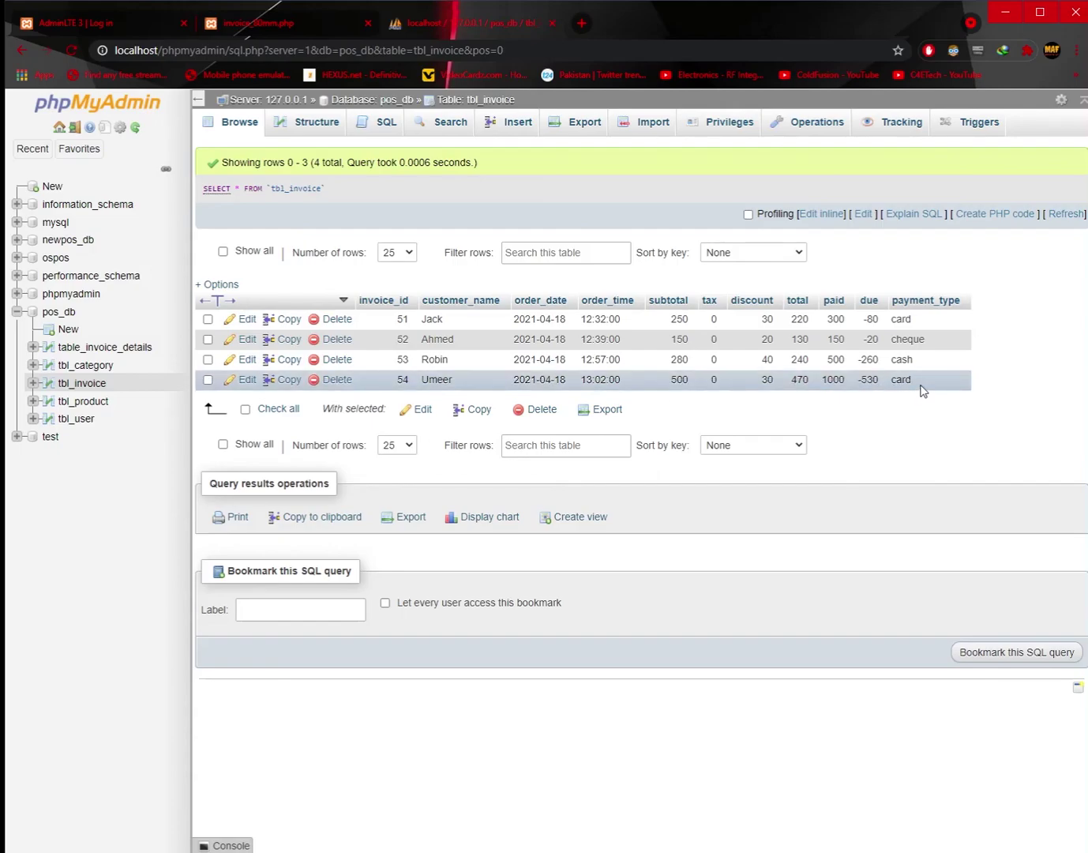
left_click(82, 366)
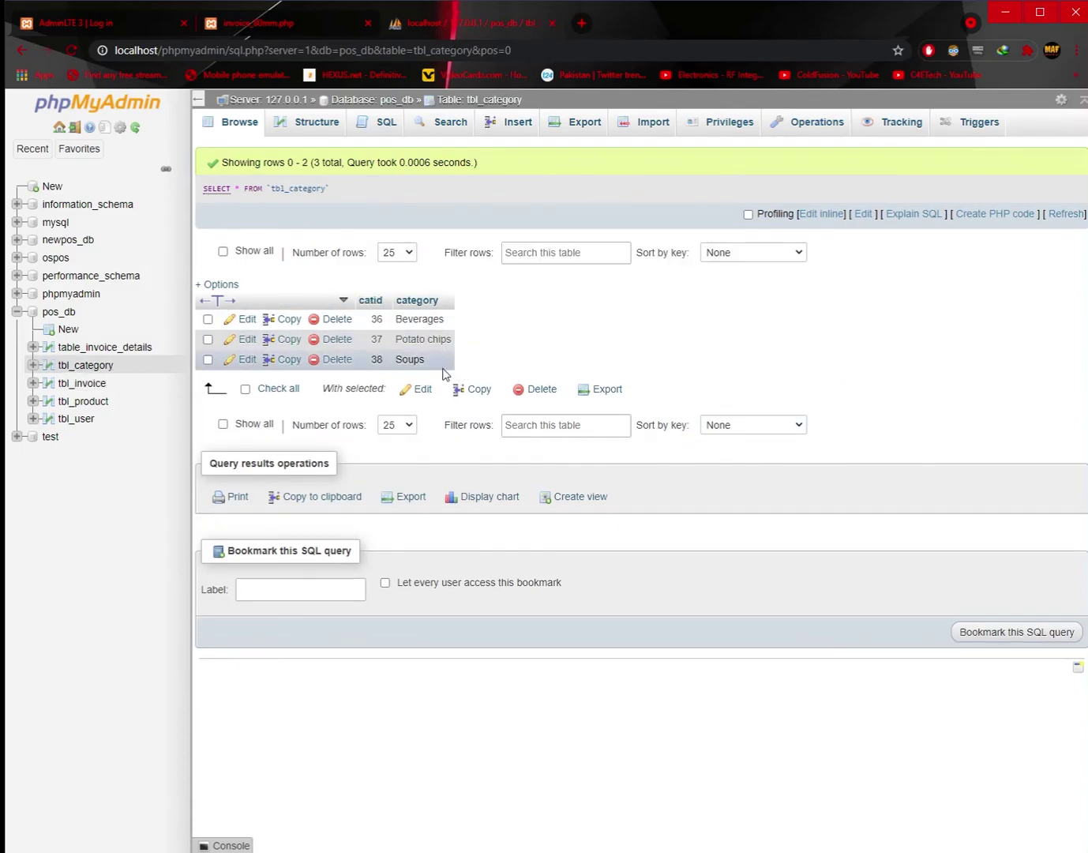
left_click_drag(428, 364, 412, 339)
left_click(573, 365)
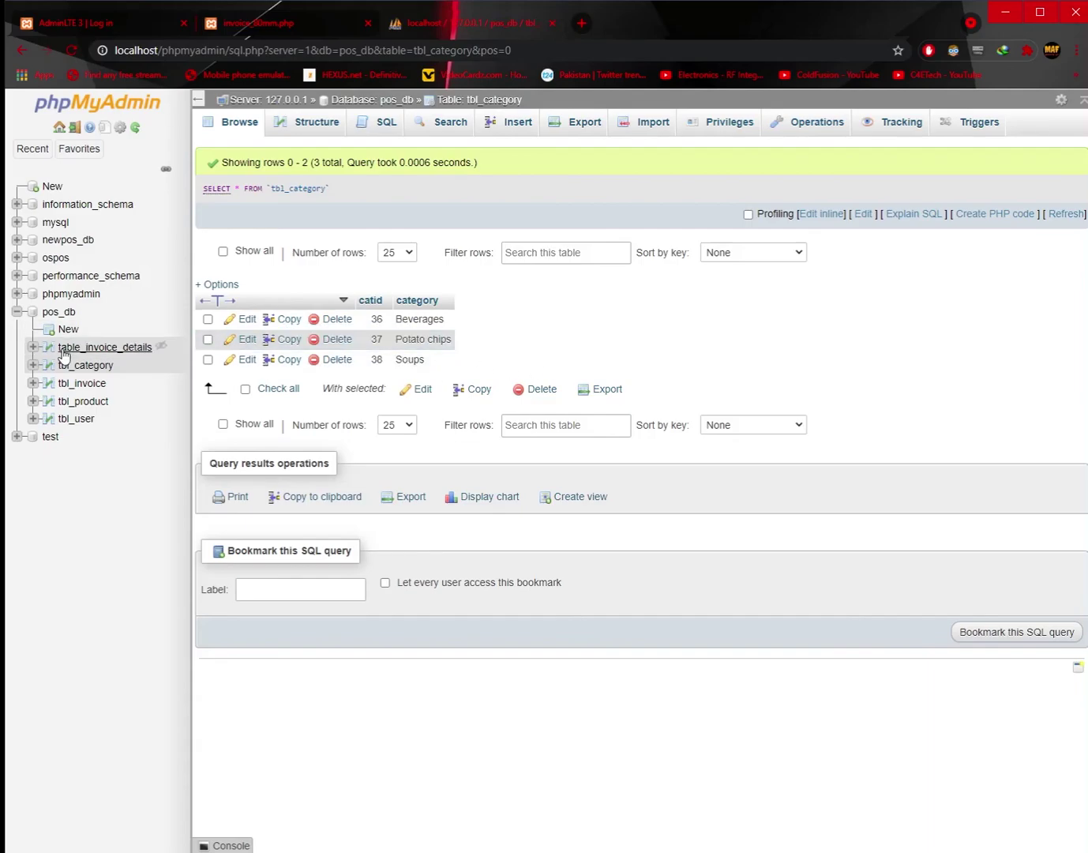
left_click(70, 351)
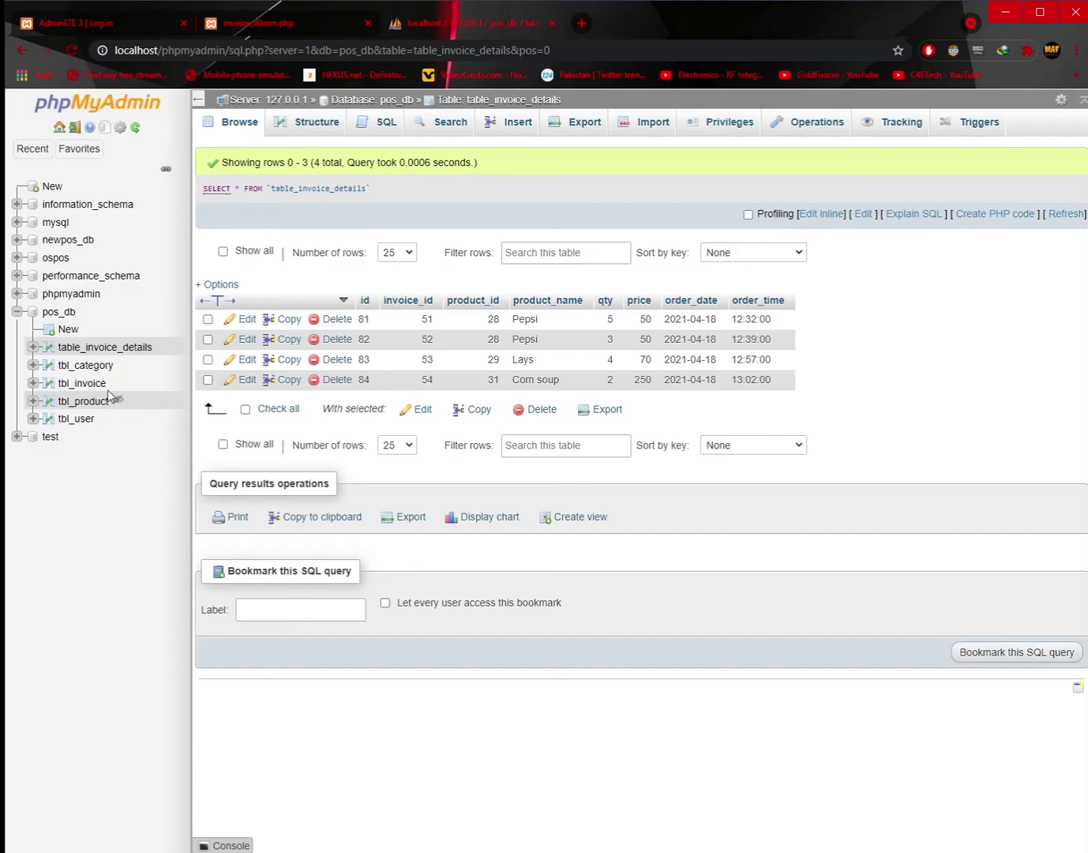
left_click(85, 366)
left_click(79, 418)
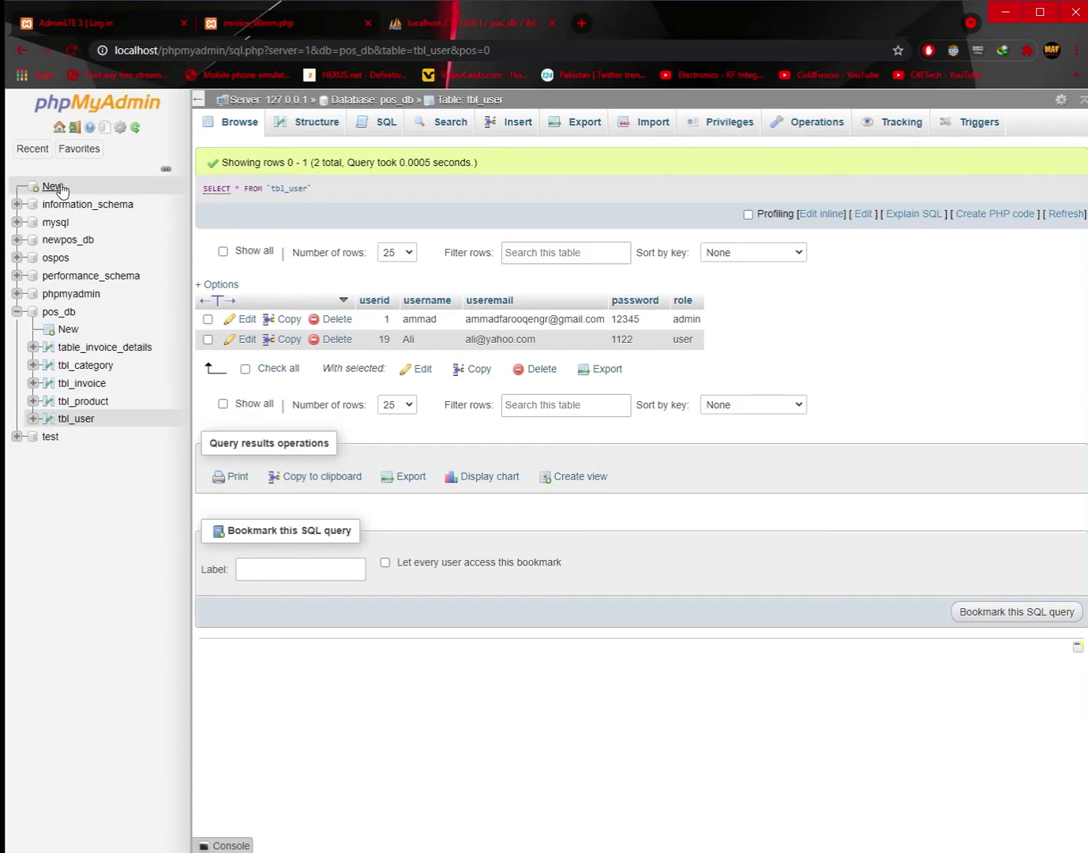
left_click(657, 127)
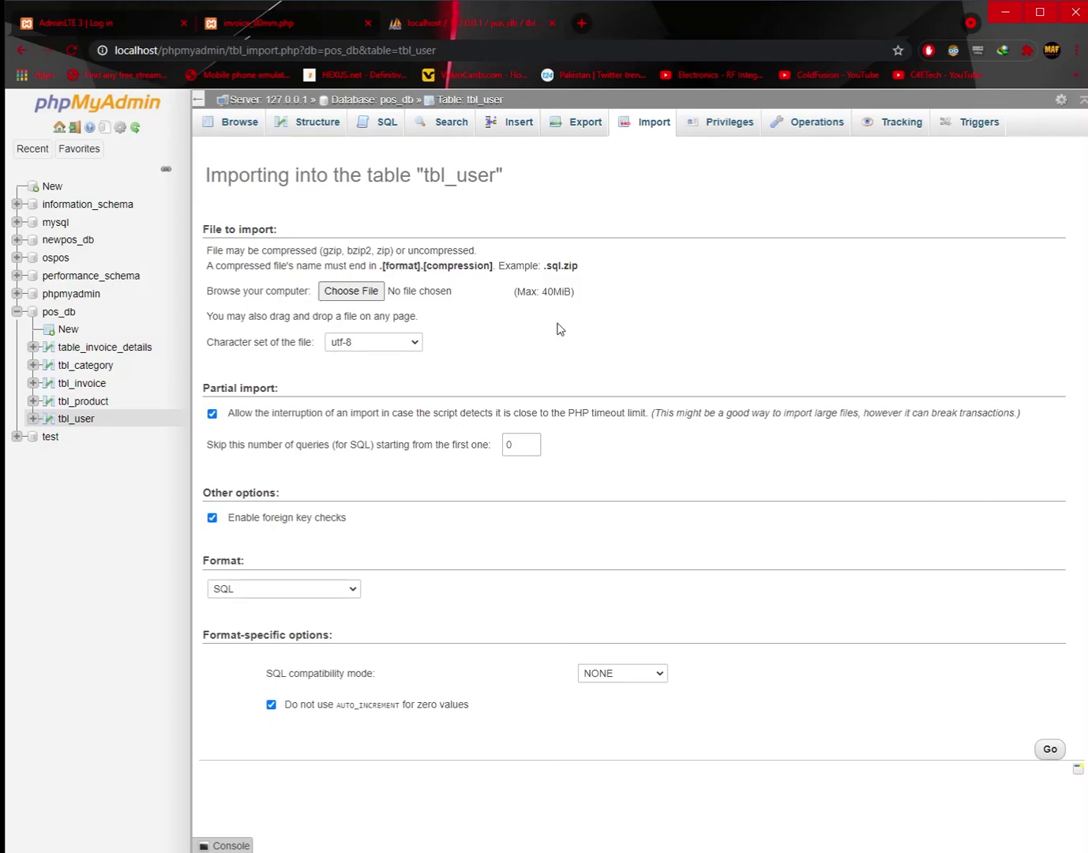
left_click(78, 419)
left_click(83, 402)
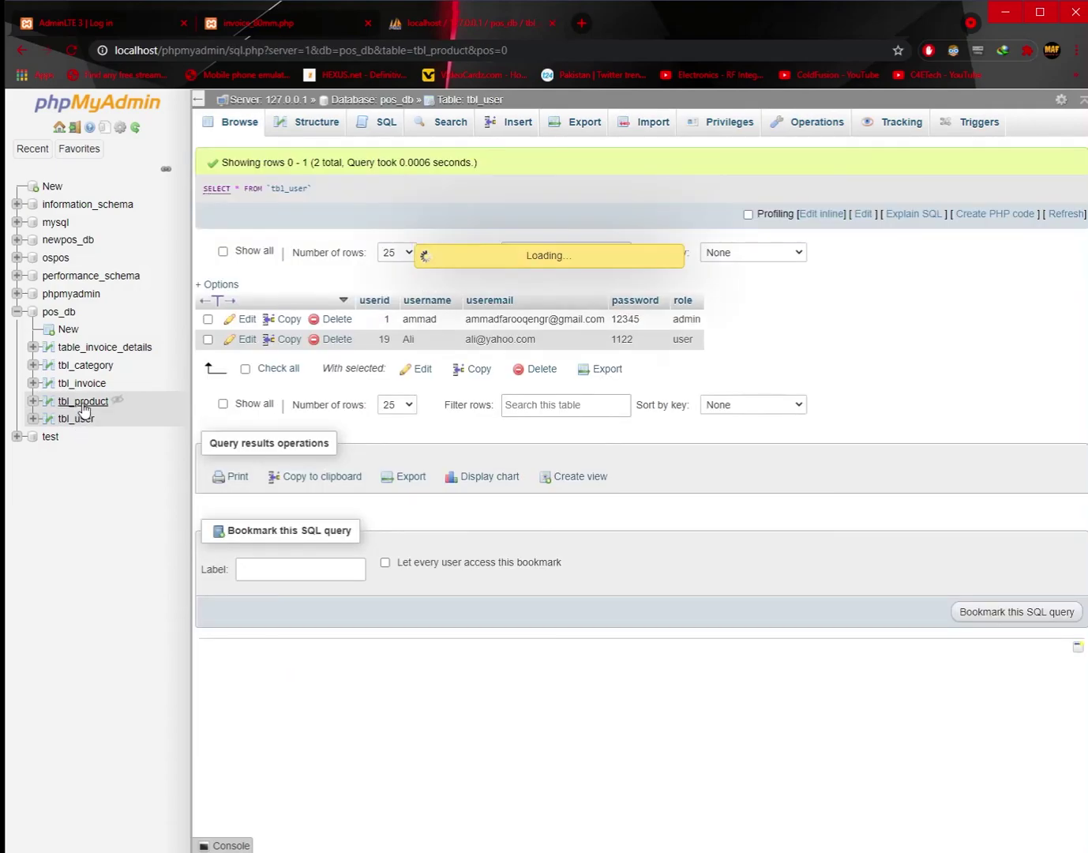
left_click(82, 384)
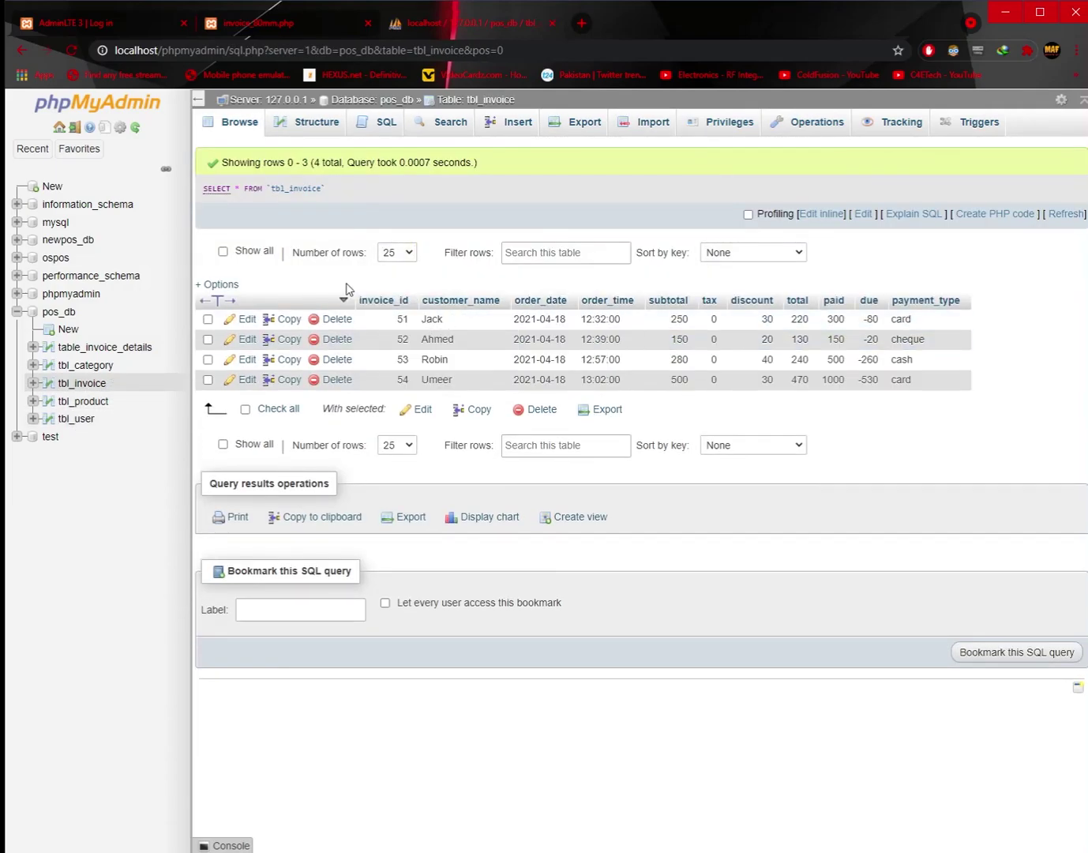
left_click_drag(602, 283, 976, 298)
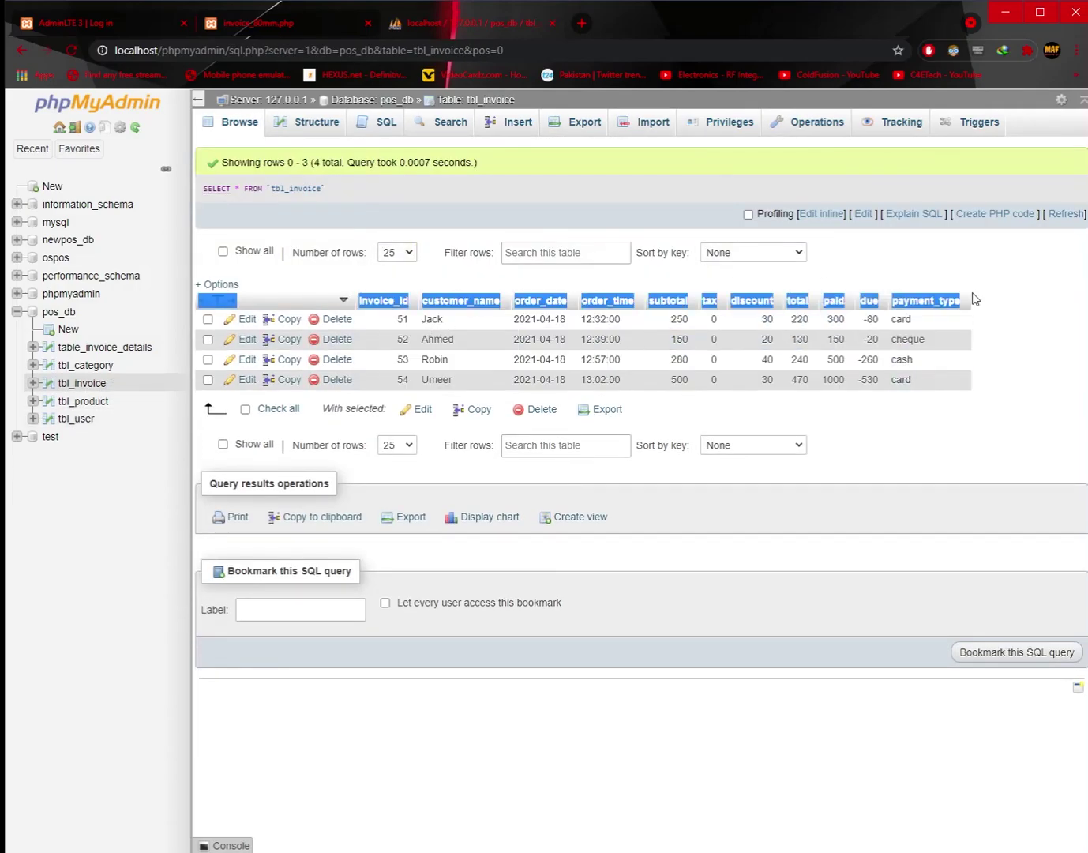
left_click(1049, 320)
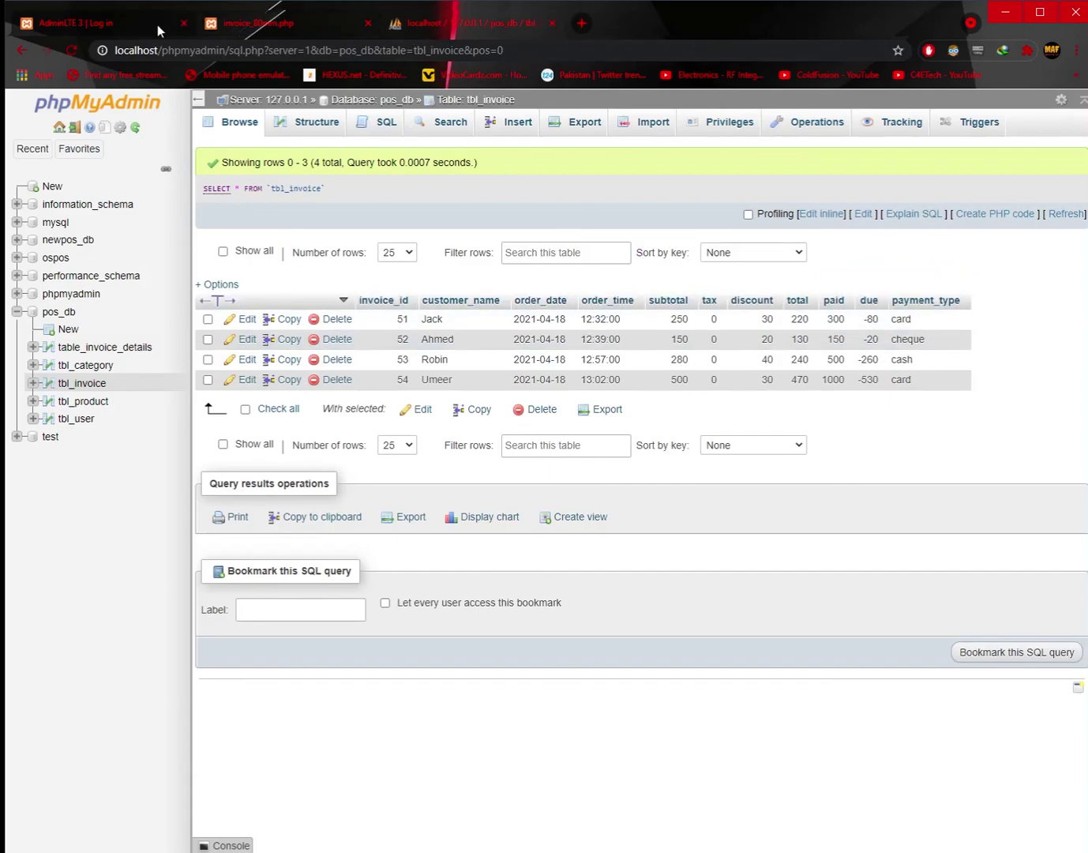
Step: Bring the 'AdminLTE 3 | Log in' tab forward to show the AmmadMafPOS sign-in page
left_click(139, 24)
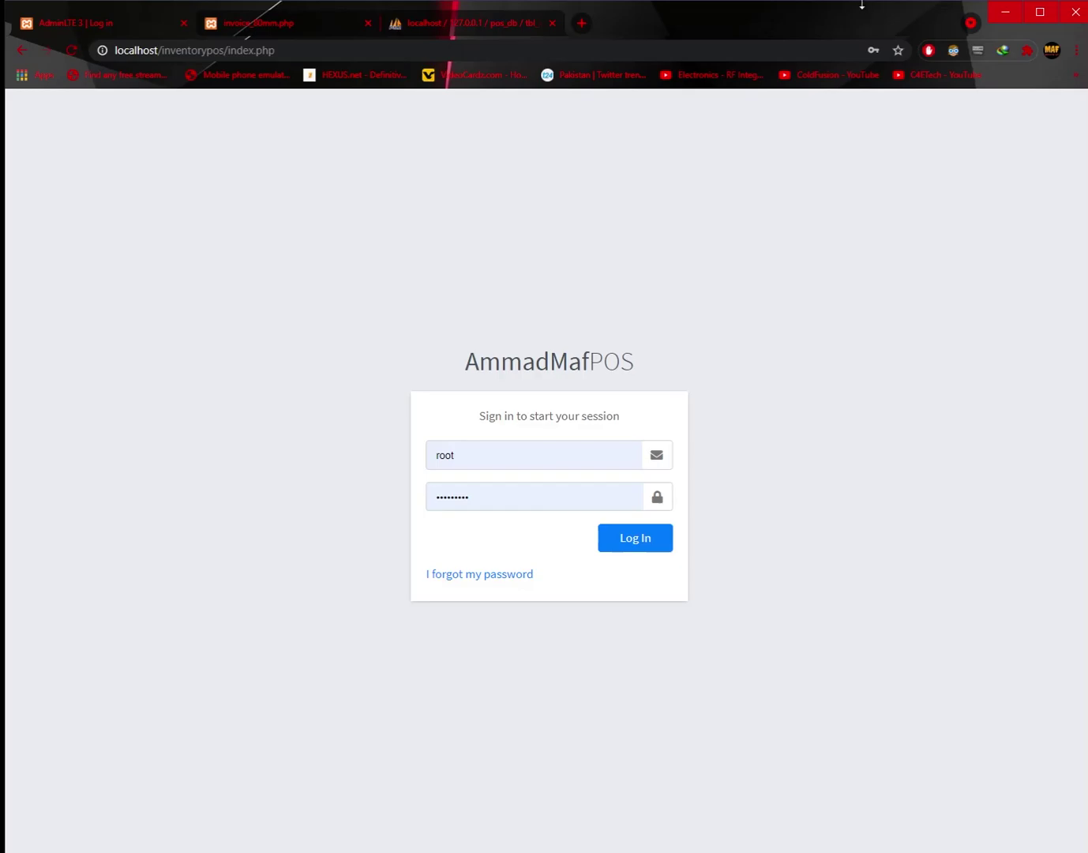
left_click_drag(862, 6, 864, 14)
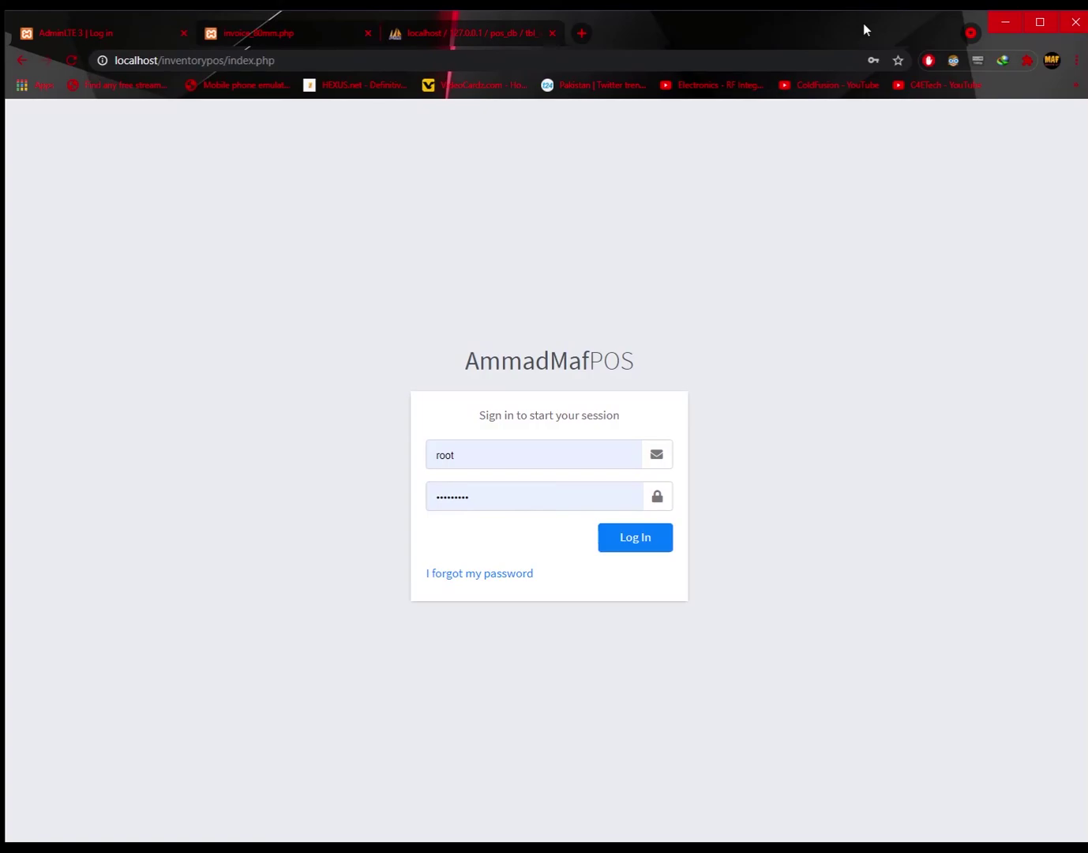